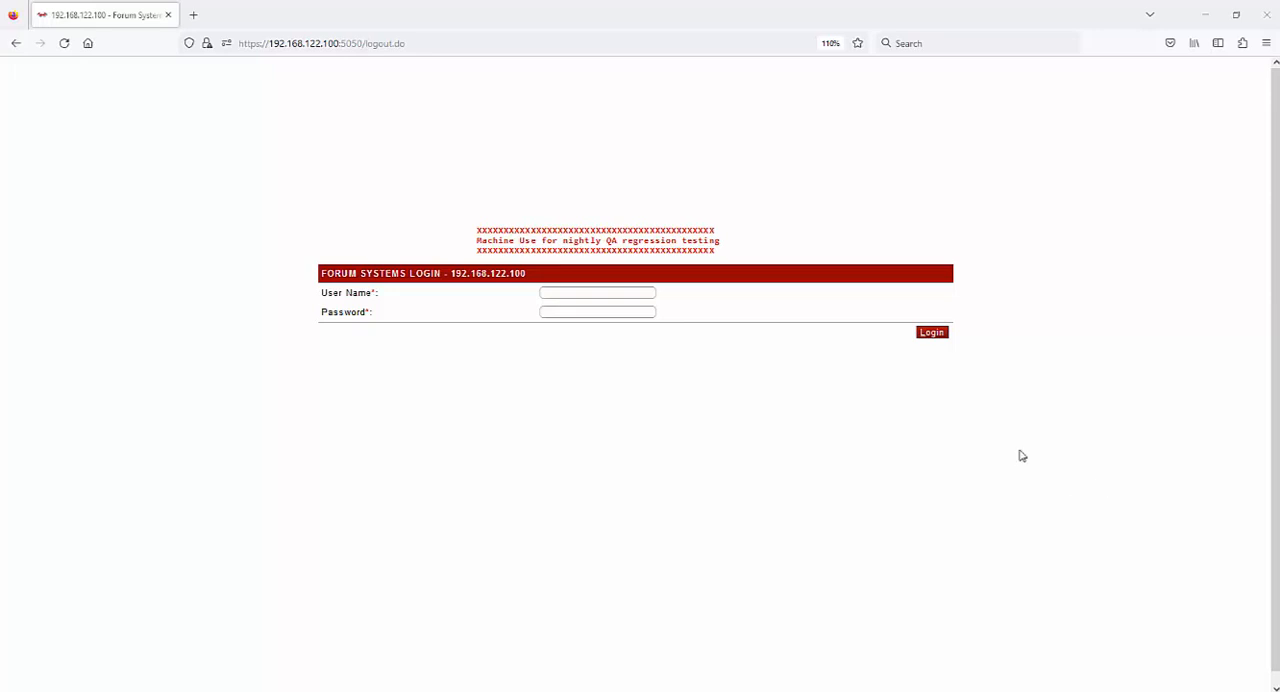
Log in to the gateway's administration console as admin1 with the account password, and decline saving the login
left_click(573, 295)
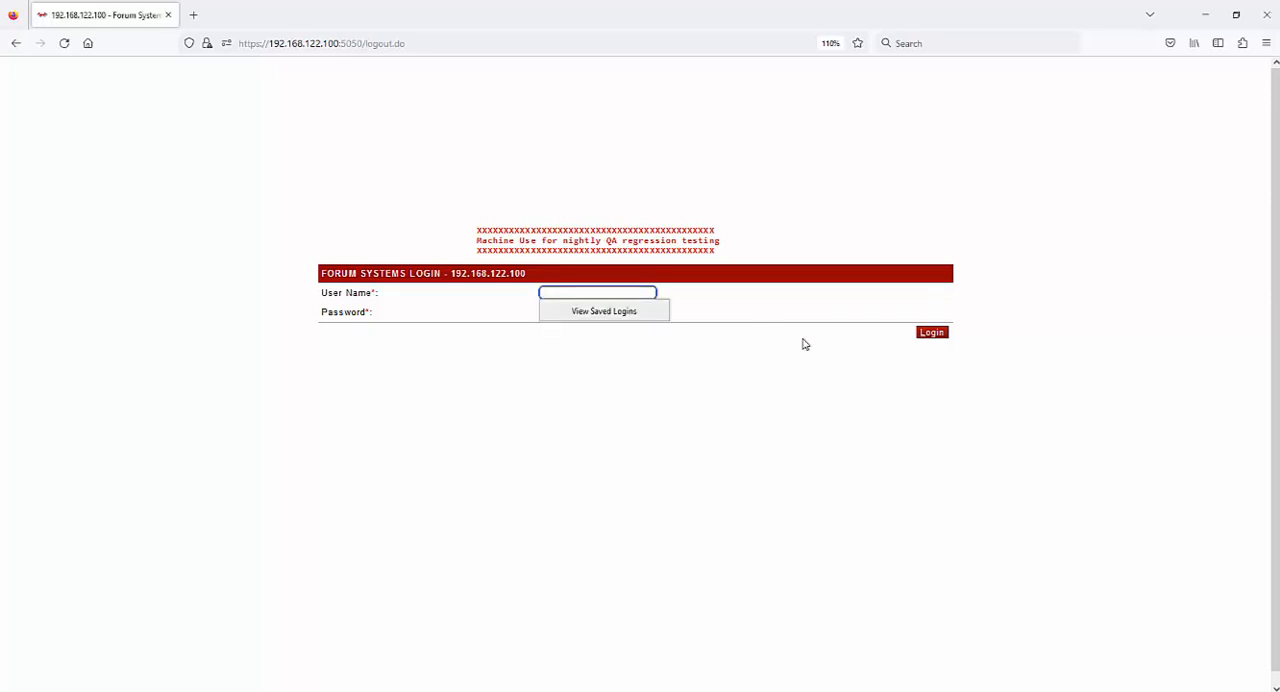
type("admin1")
key("Tab")
type("••••••")
key("Tab")
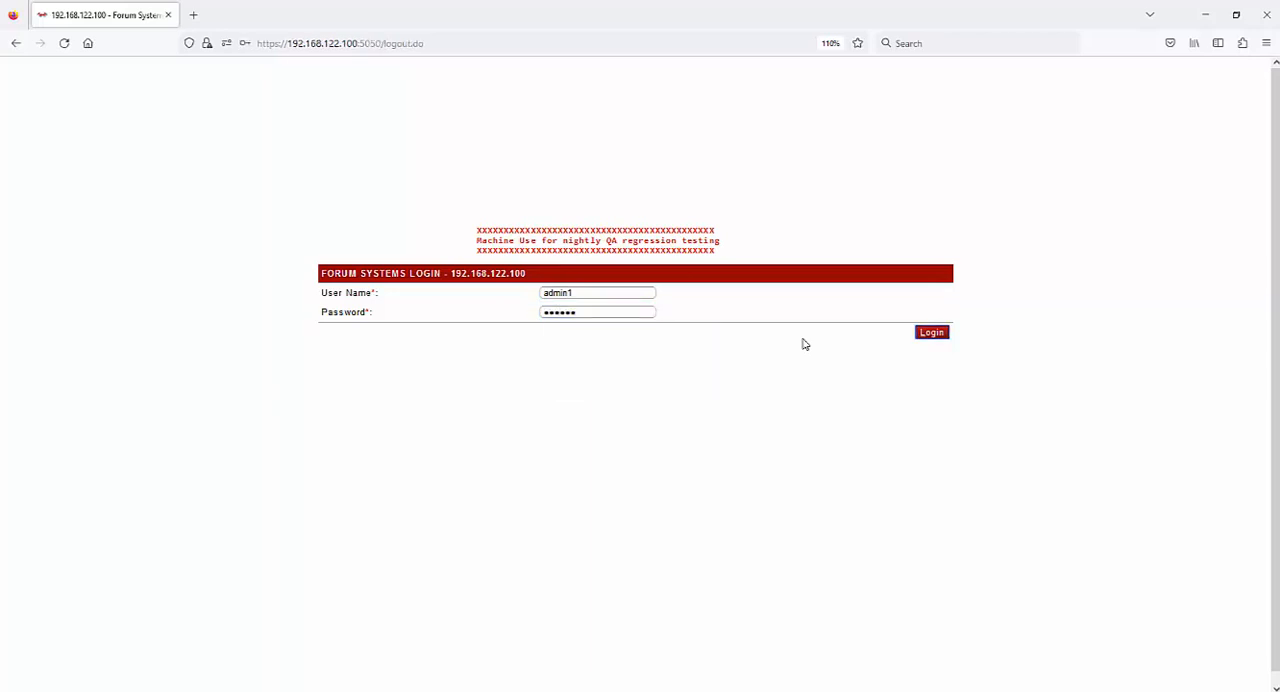
left_click(932, 334)
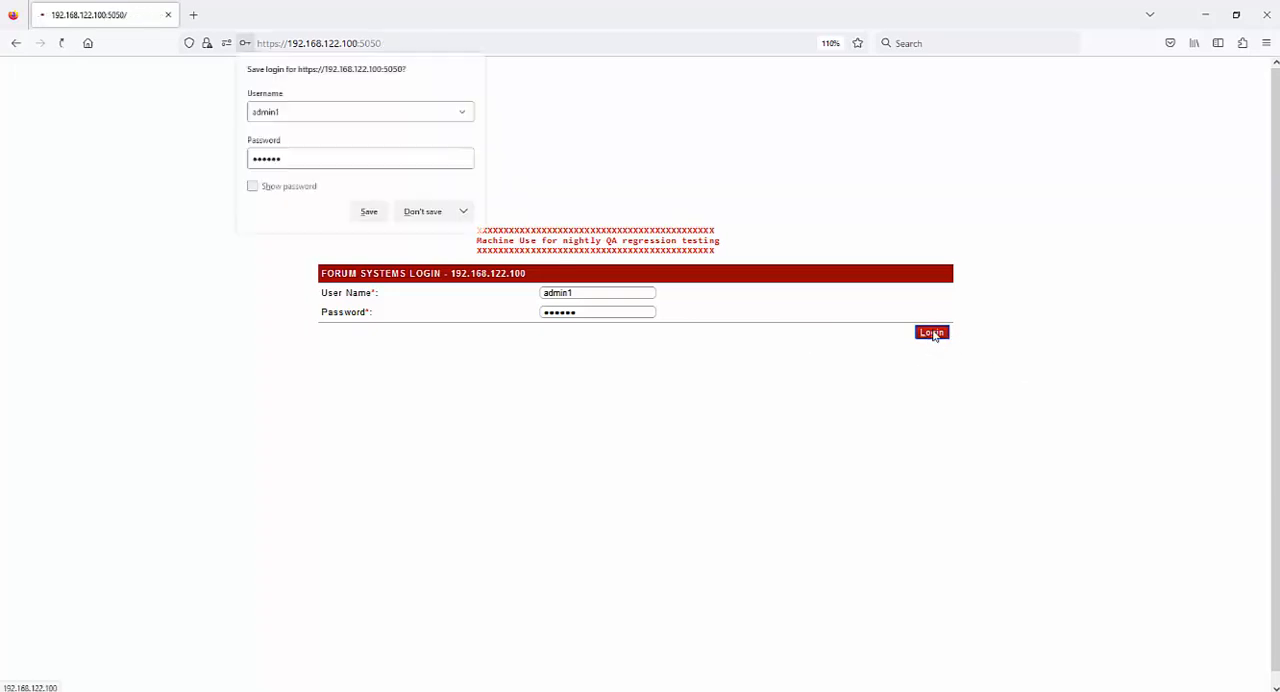
left_click(423, 212)
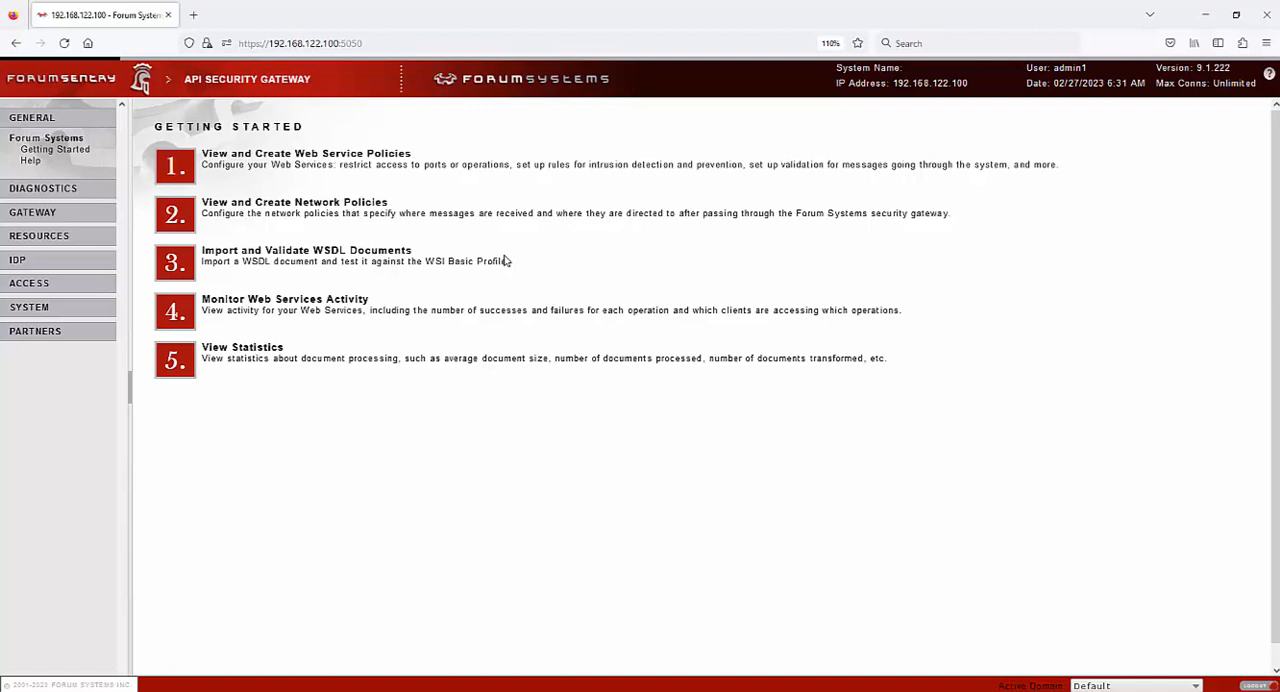
Review the General Info diagnostics, from the health statistics down to the license information and supported features
left_click(100, 191)
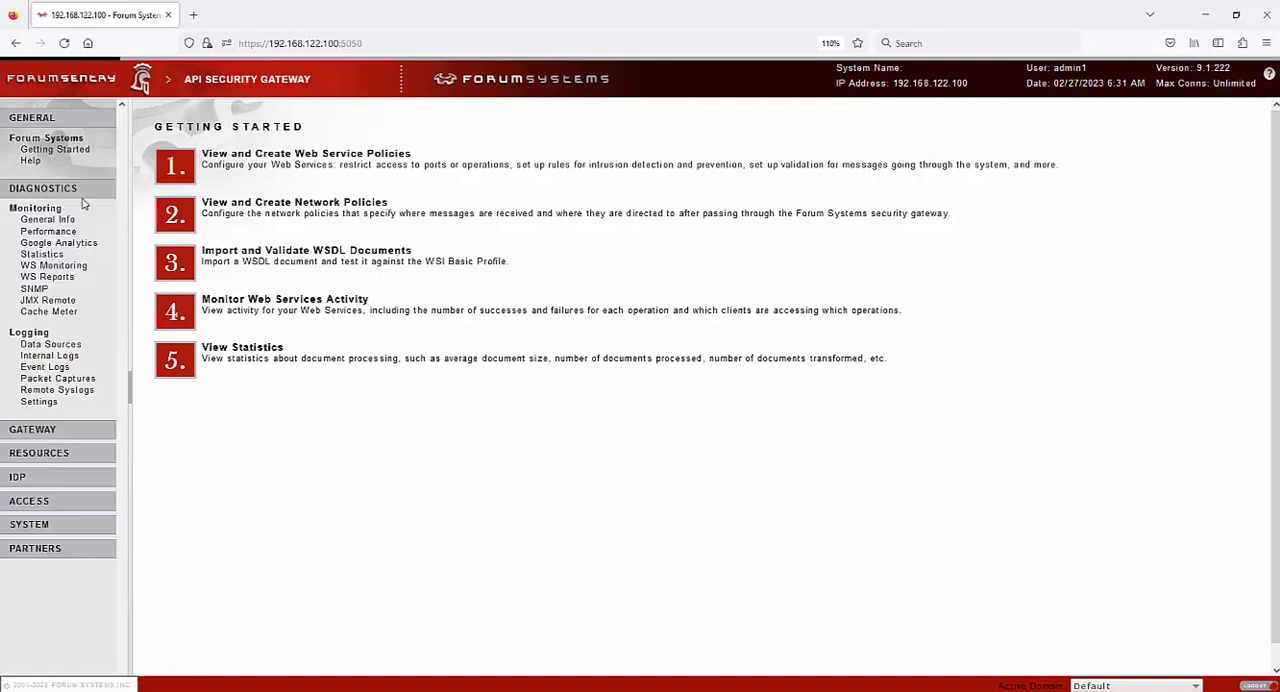
left_click(58, 224)
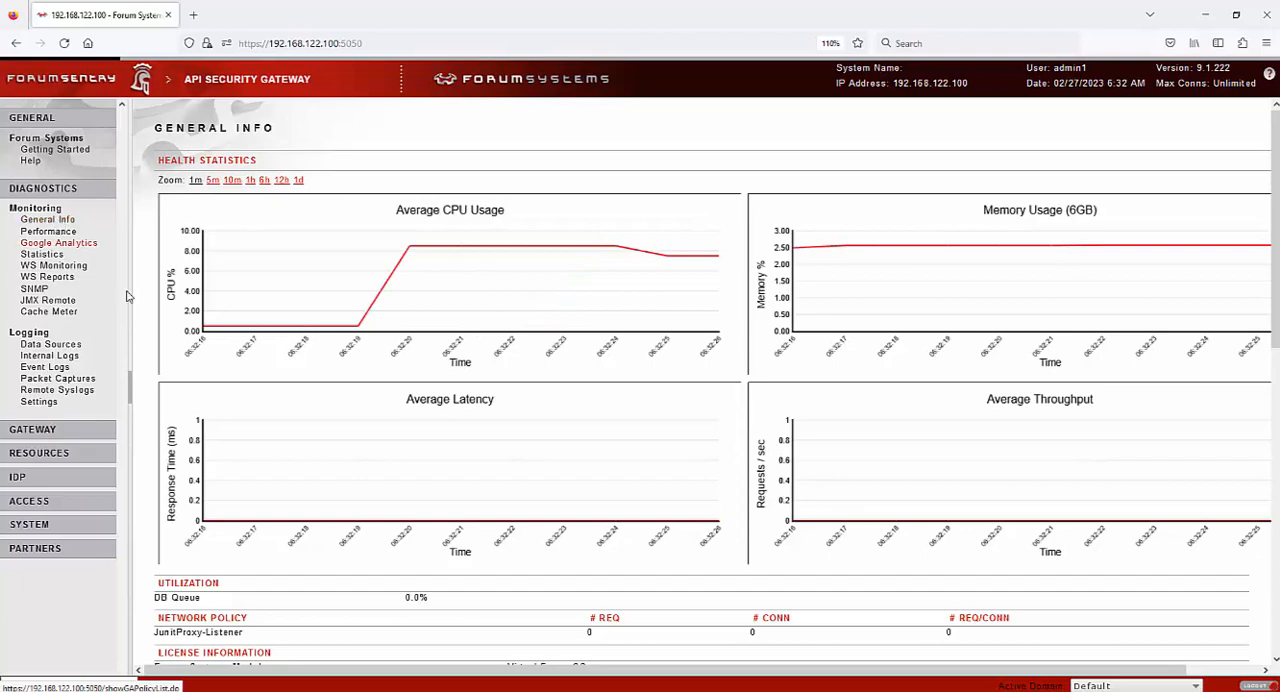
scroll(406, 414, "down", 3)
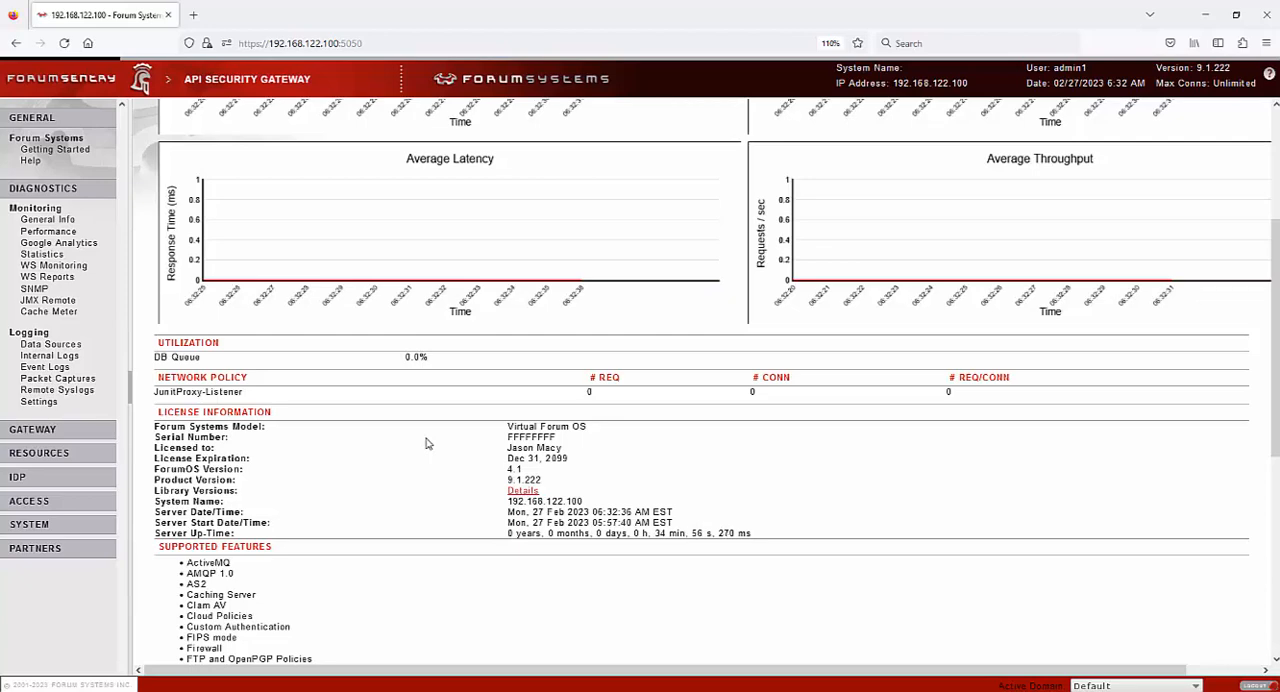
scroll(427, 443, "down", 1)
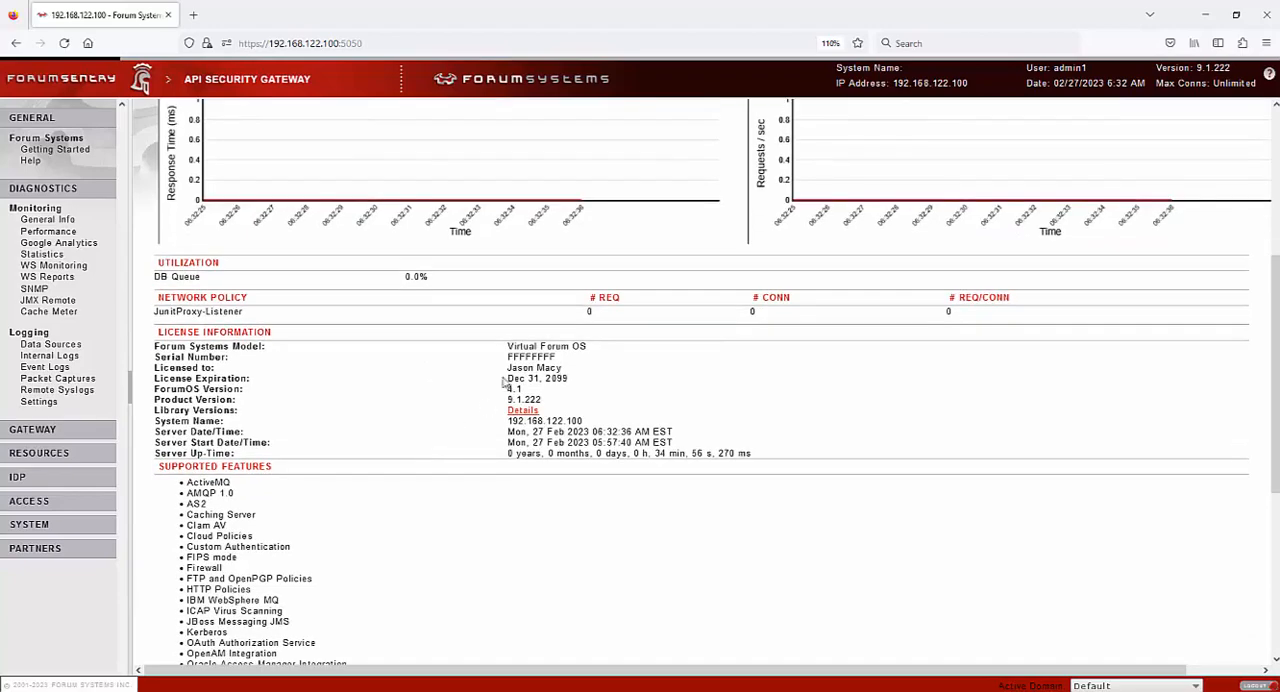
scroll(608, 440, "down", 2)
scroll(603, 455, "down", 4)
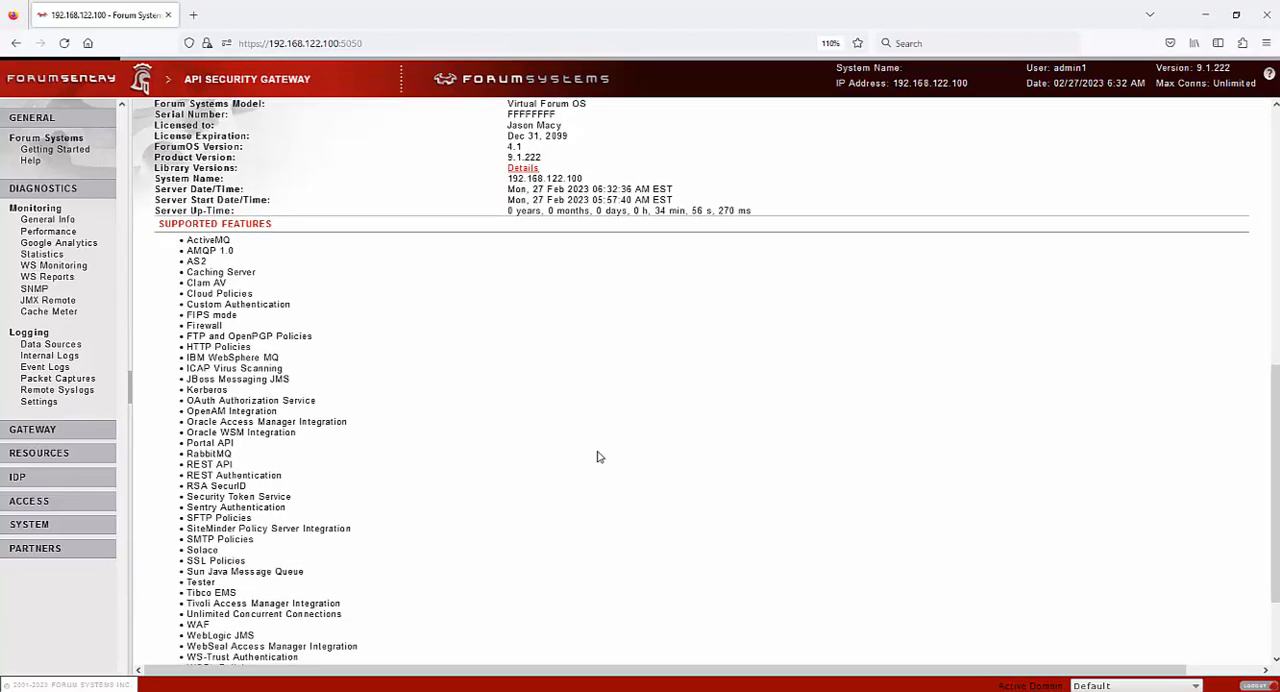
View the Performance Monitor's policy monitoring for gateway 192.168.122.100 and examine the available time ranges
left_click(67, 232)
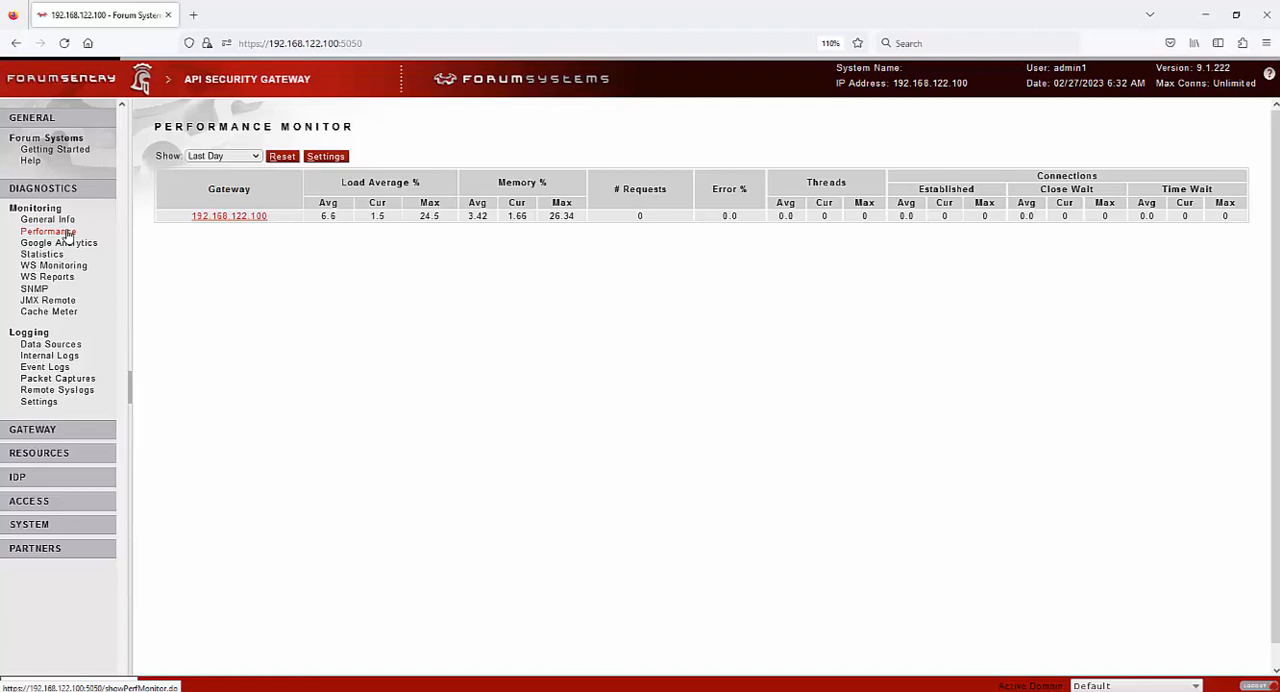
left_click(253, 218)
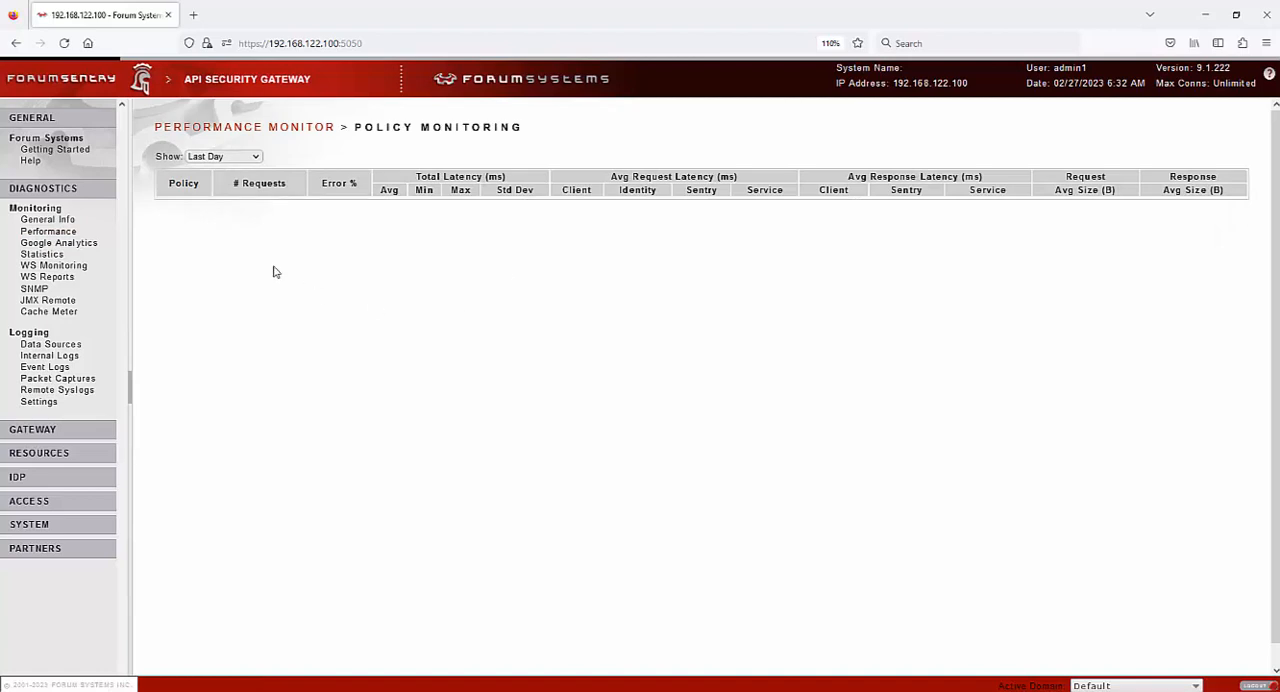
left_click(246, 160)
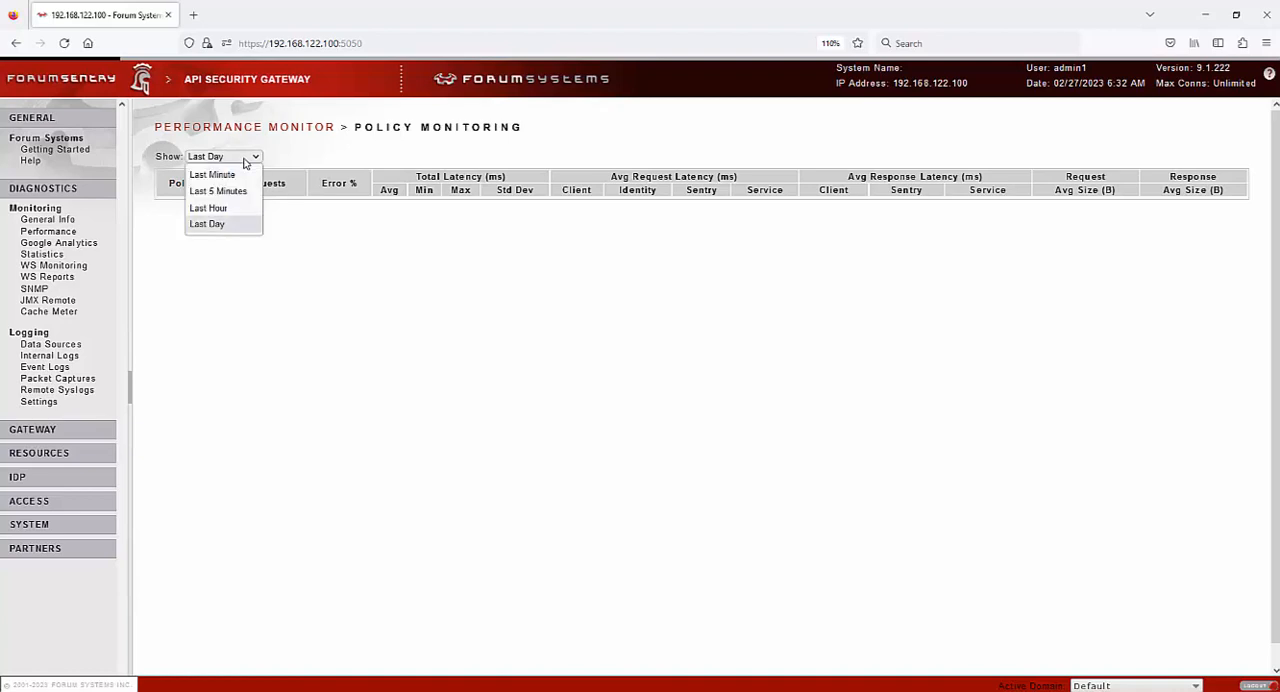
Look through the Google Analytics policies, document statistics and web services monitoring pages in Diagnostics
left_click(80, 245)
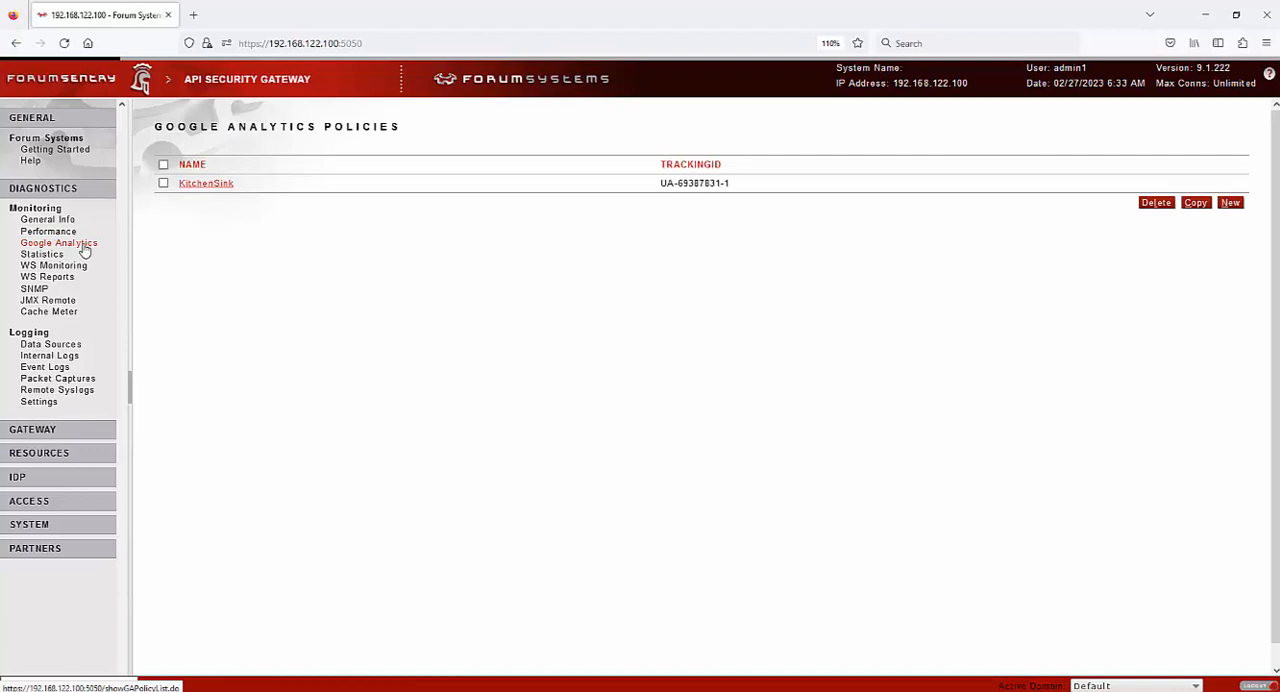
left_click(56, 256)
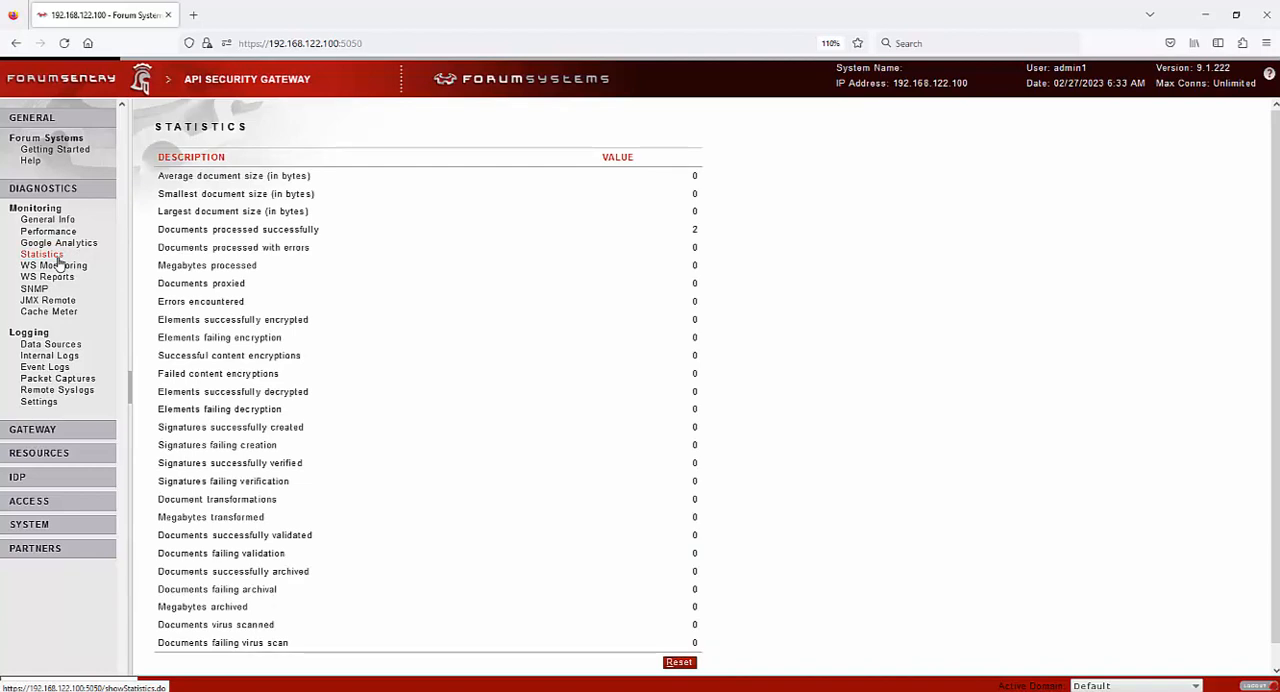
left_click(58, 265)
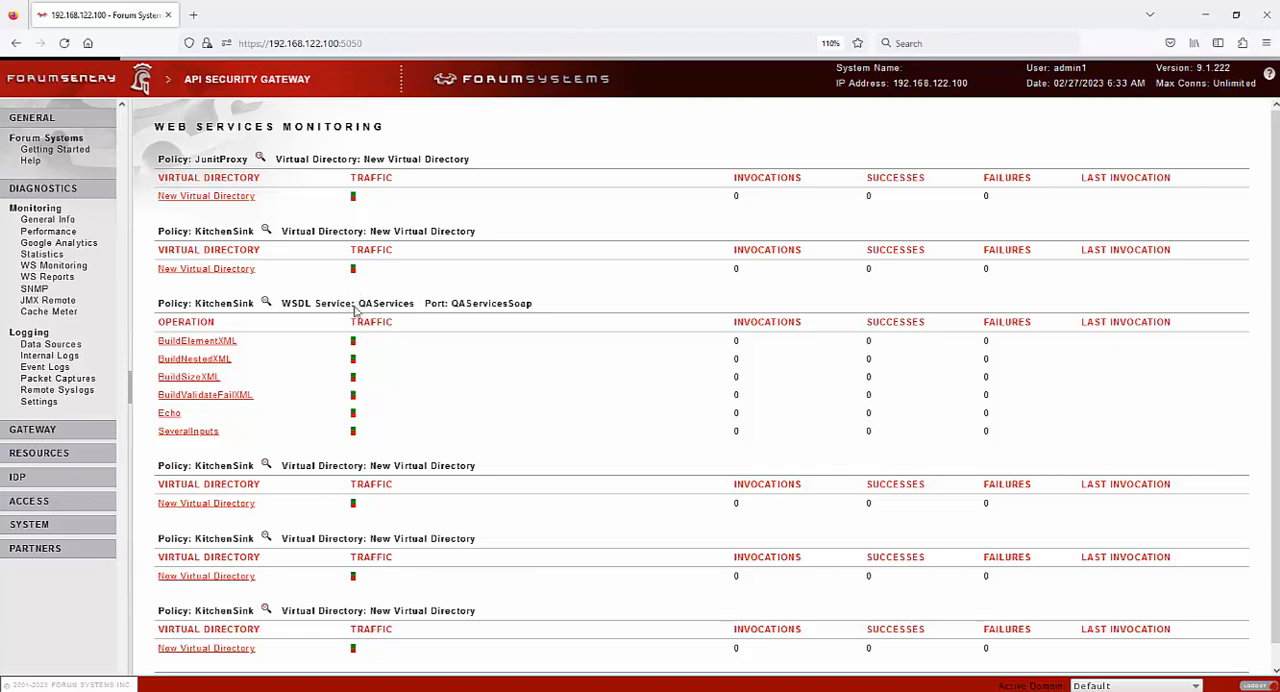
Look through the SNMP settings, JMX Remote settings and Cache Meter pages in Diagnostics
left_click(34, 289)
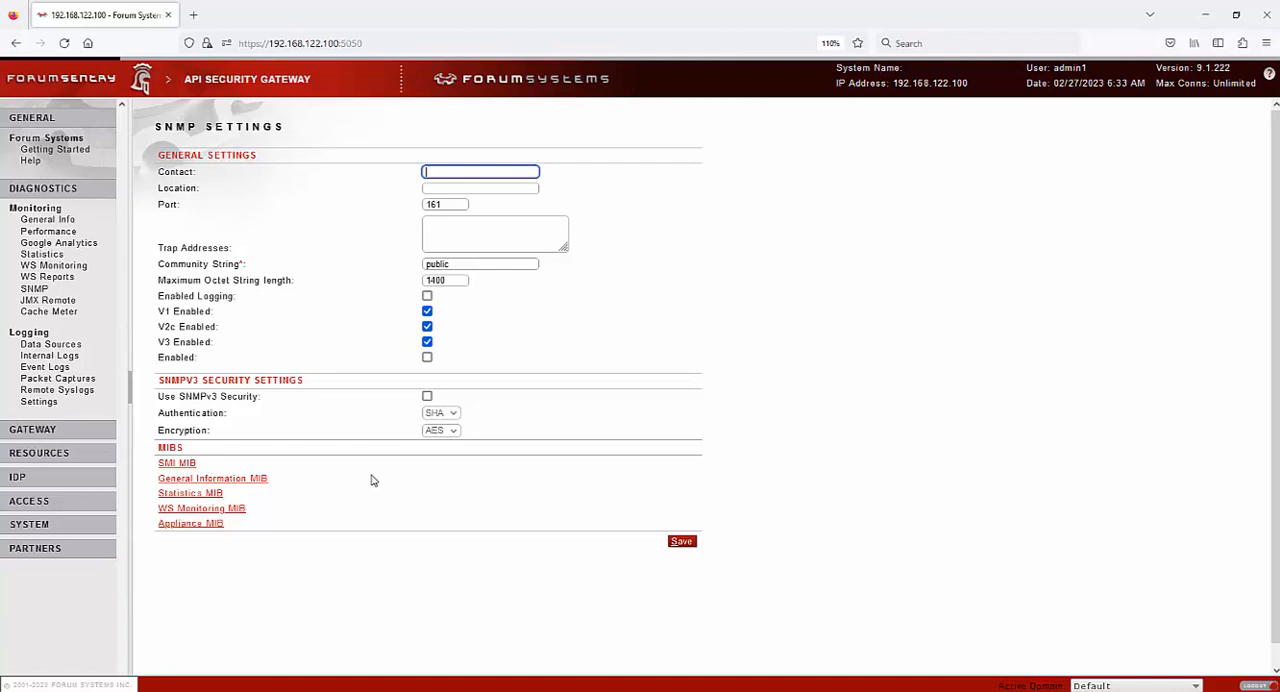
left_click(50, 302)
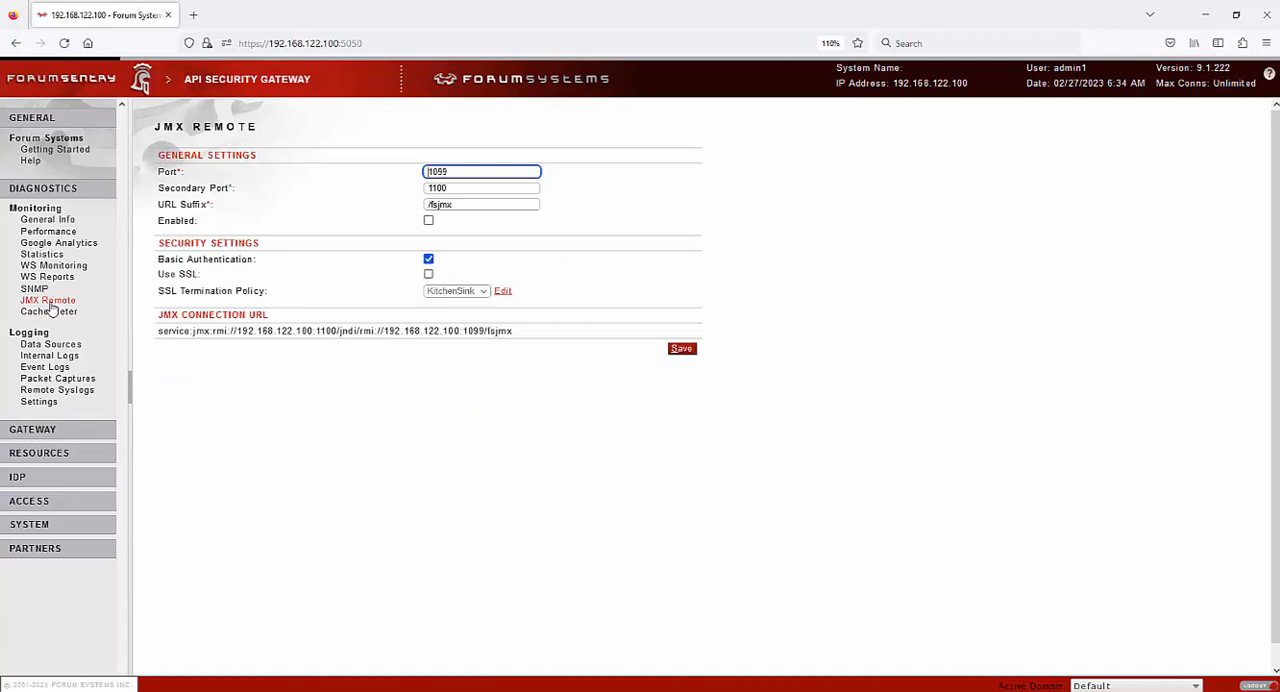
left_click(50, 313)
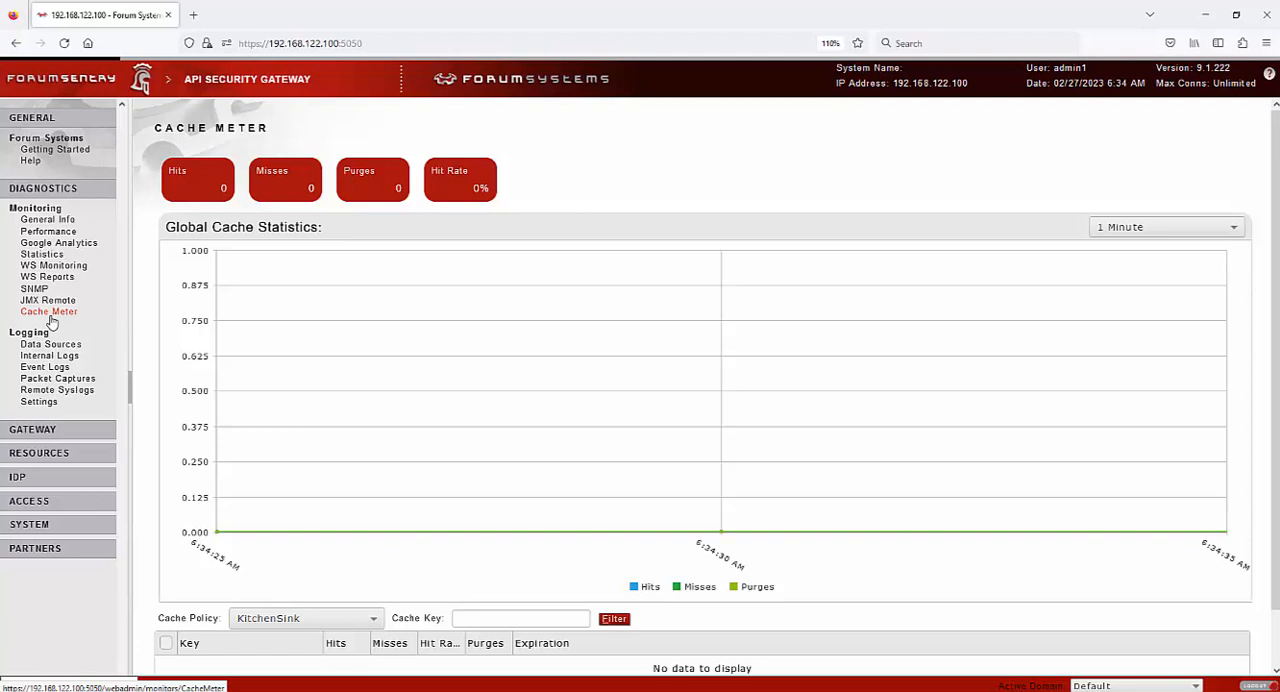
Open the KitchenSink data source from the logging data sources to view its configuration
left_click(55, 345)
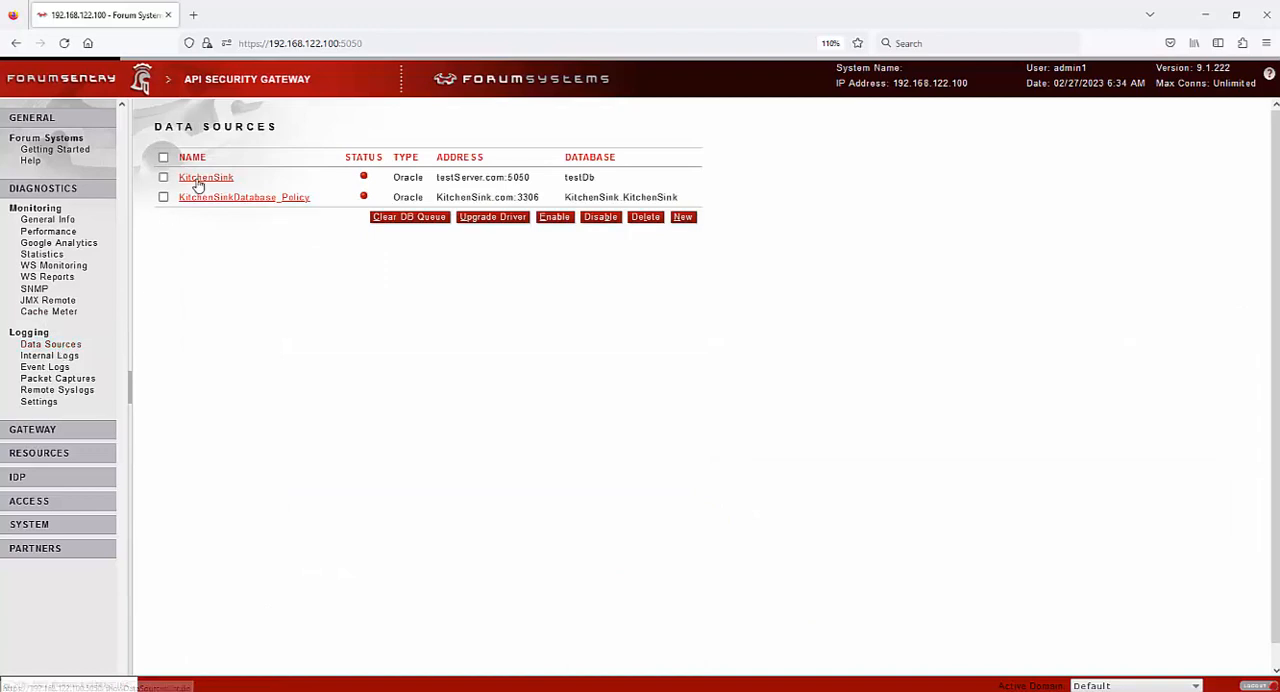
left_click(200, 179)
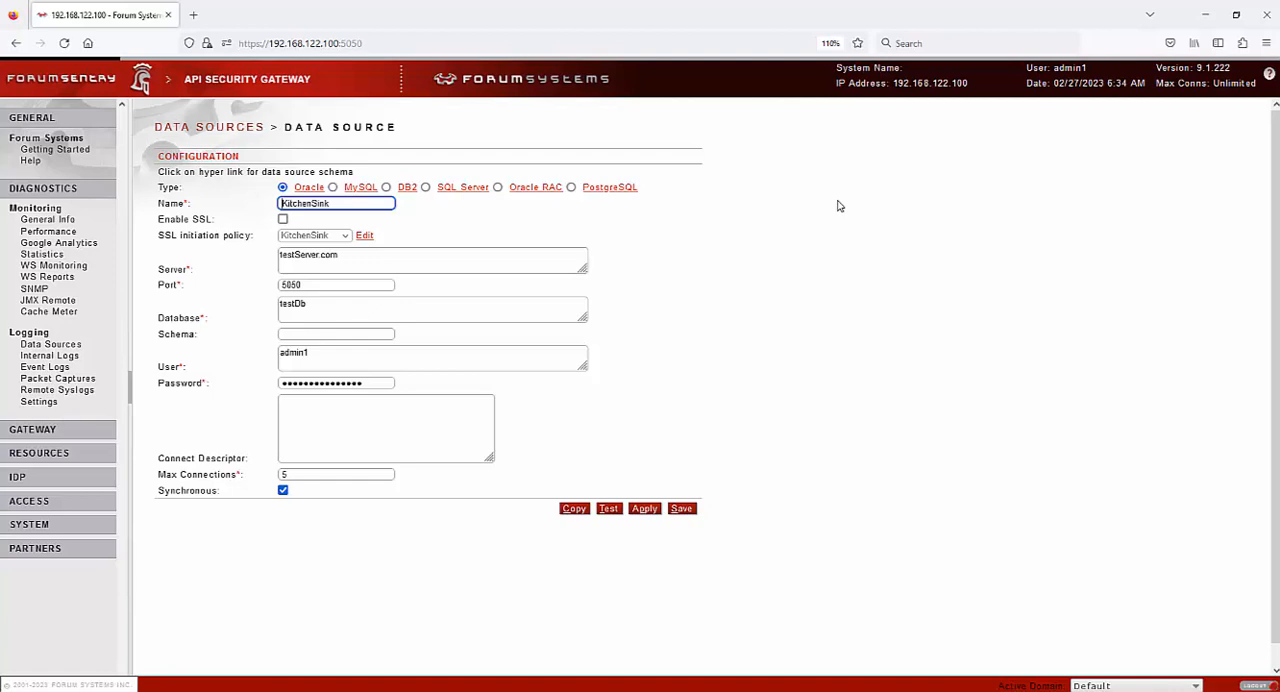
View the Internal Logs page and examine its Audit Logs and System Logs sections
left_click(49, 356)
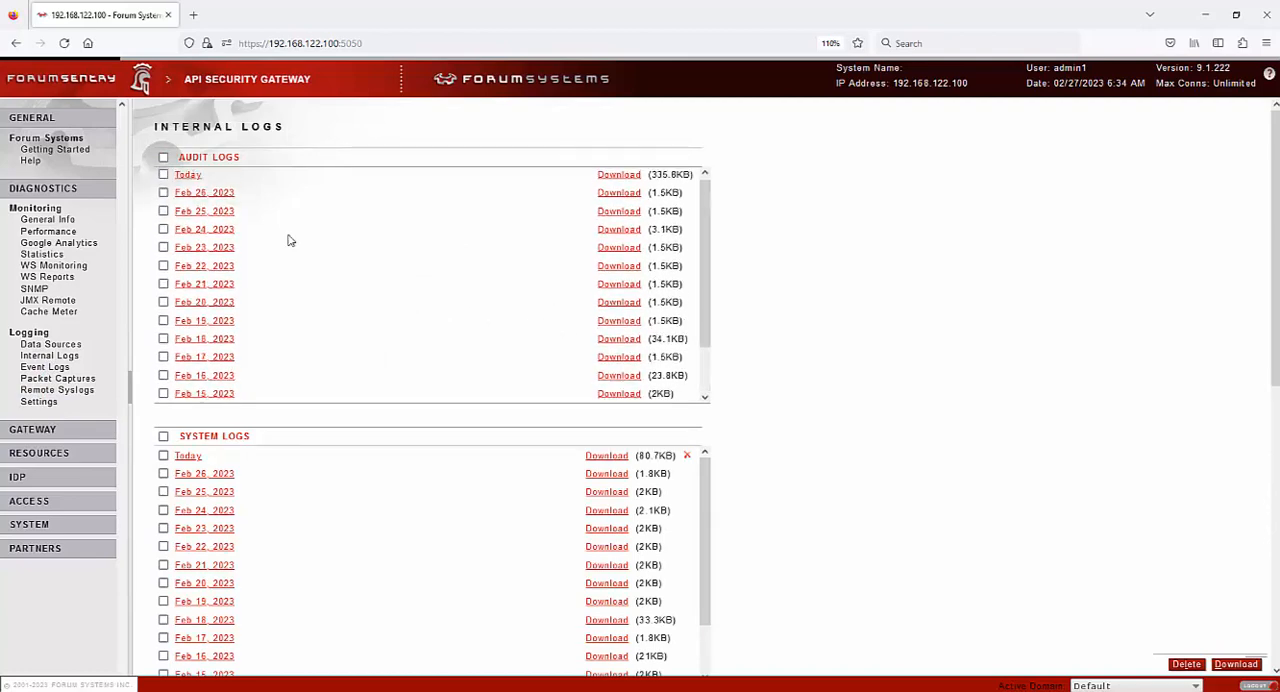
left_click_drag(179, 159, 247, 160)
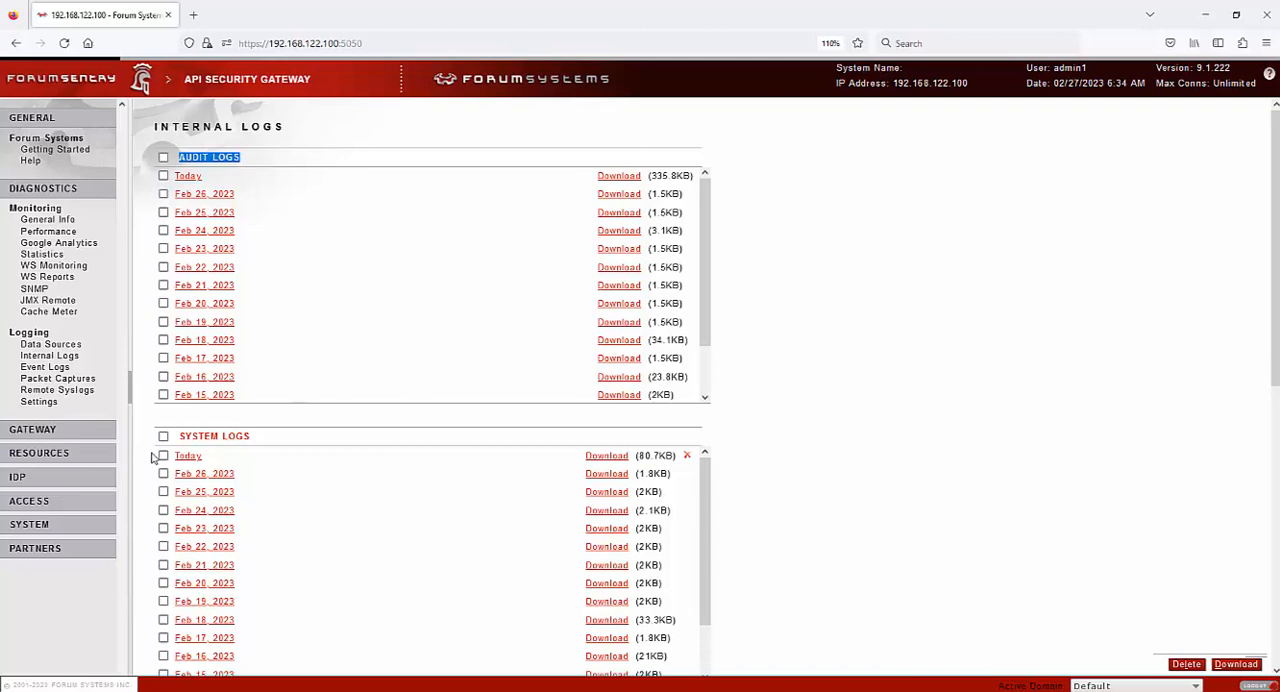
left_click_drag(177, 441, 295, 438)
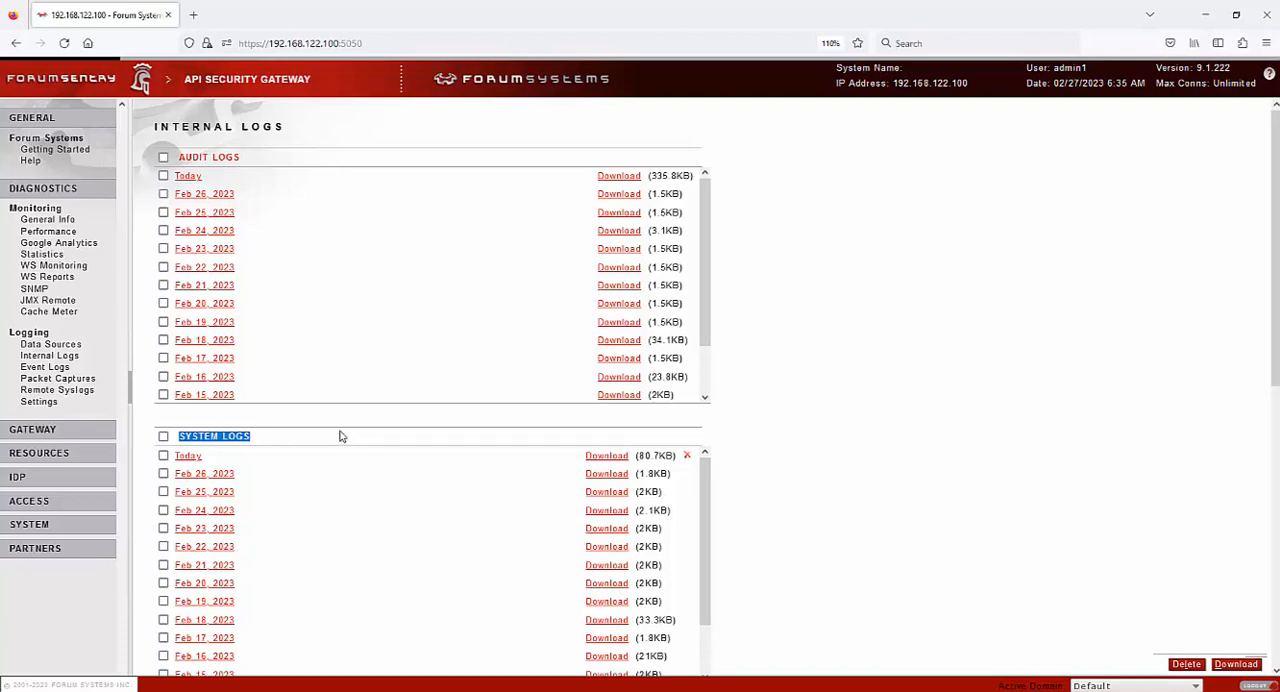
Open the log configuration settings and examine the Audit Log and System Log sections
left_click(38, 403)
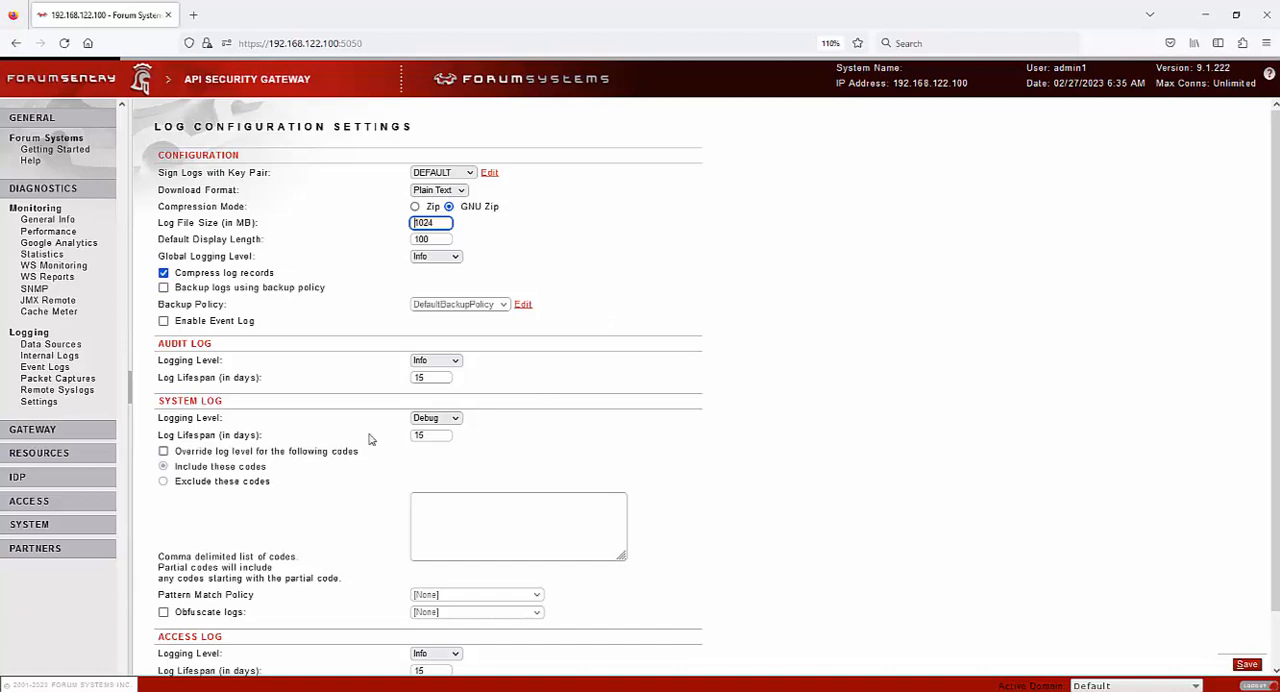
left_click(160, 350)
triple_click(255, 342)
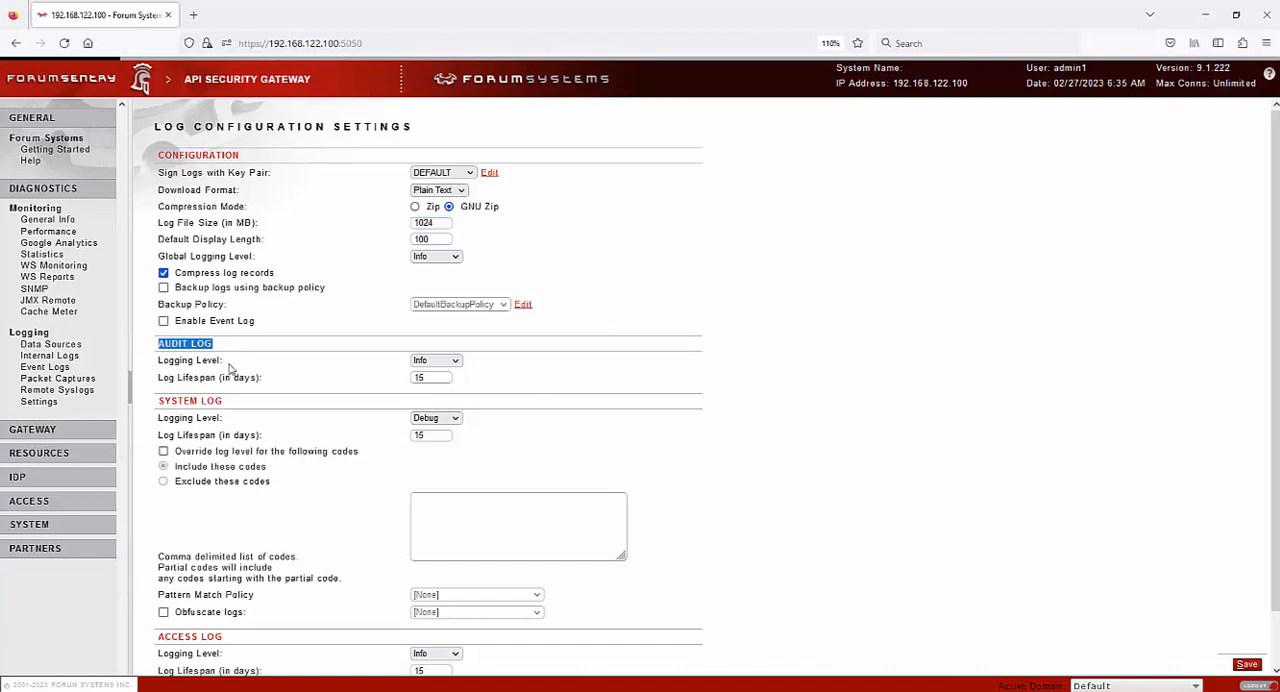
left_click_drag(165, 400, 234, 404)
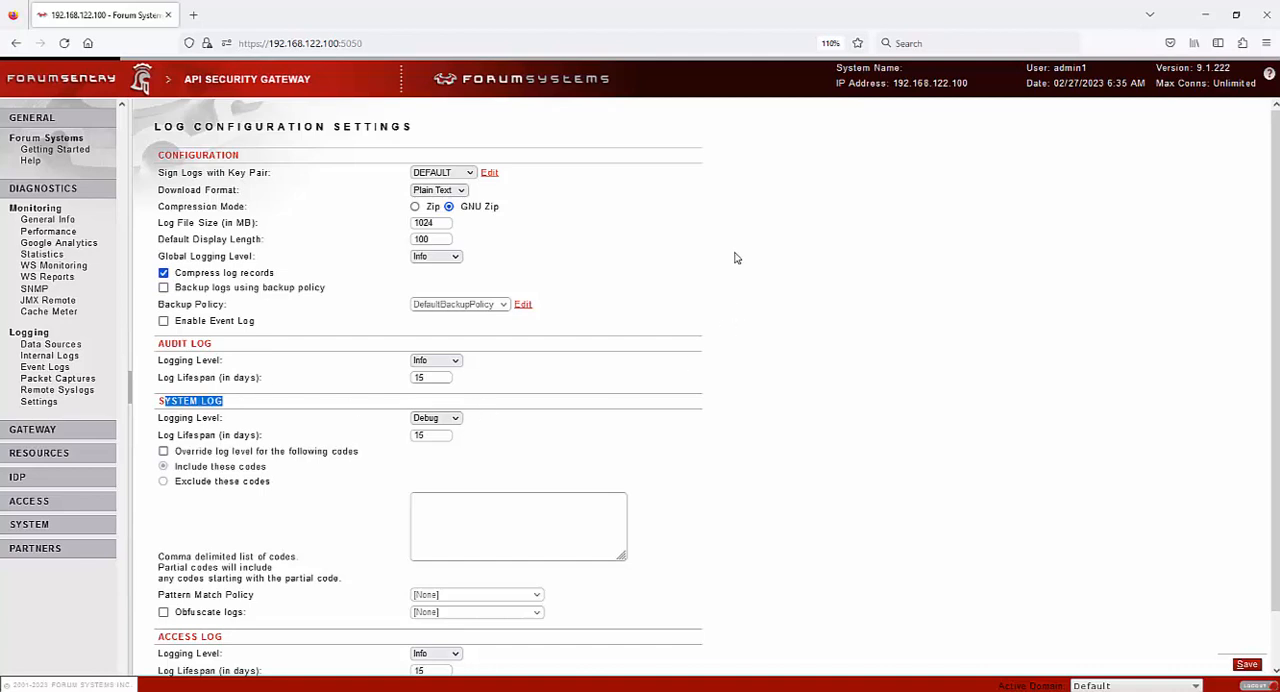
left_click(690, 262)
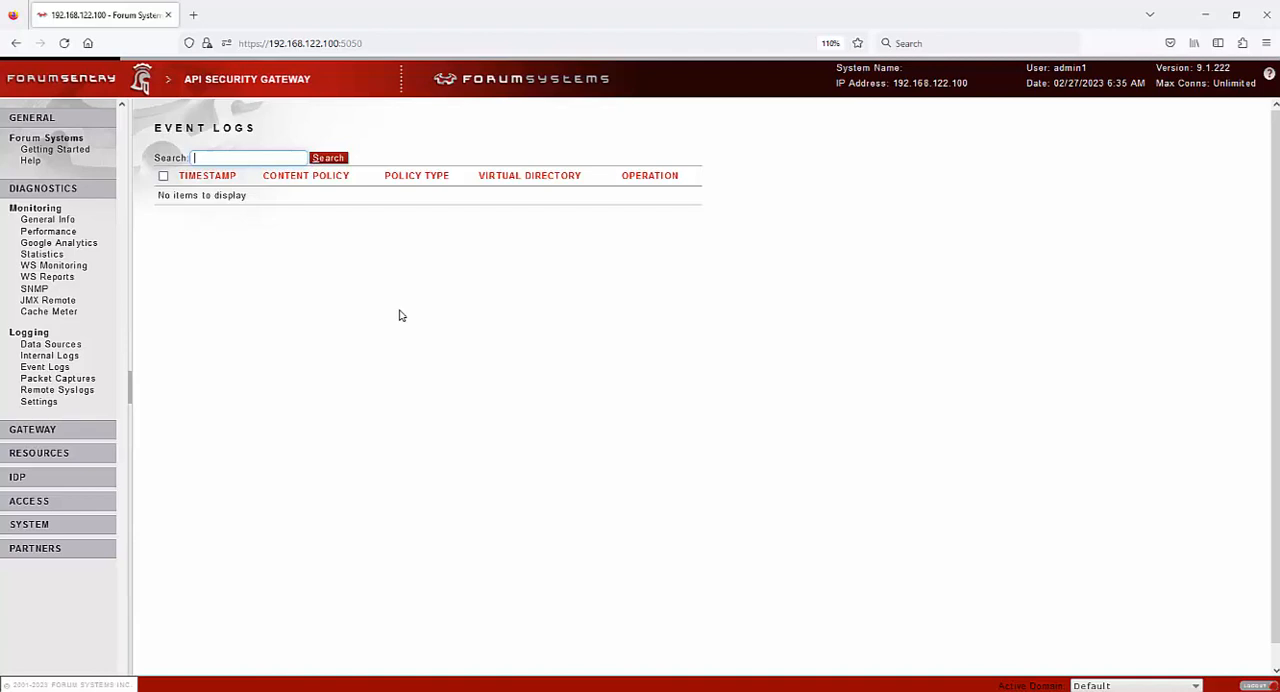
Open the Packet Captures page and examine its capture filter expression field
left_click(58, 378)
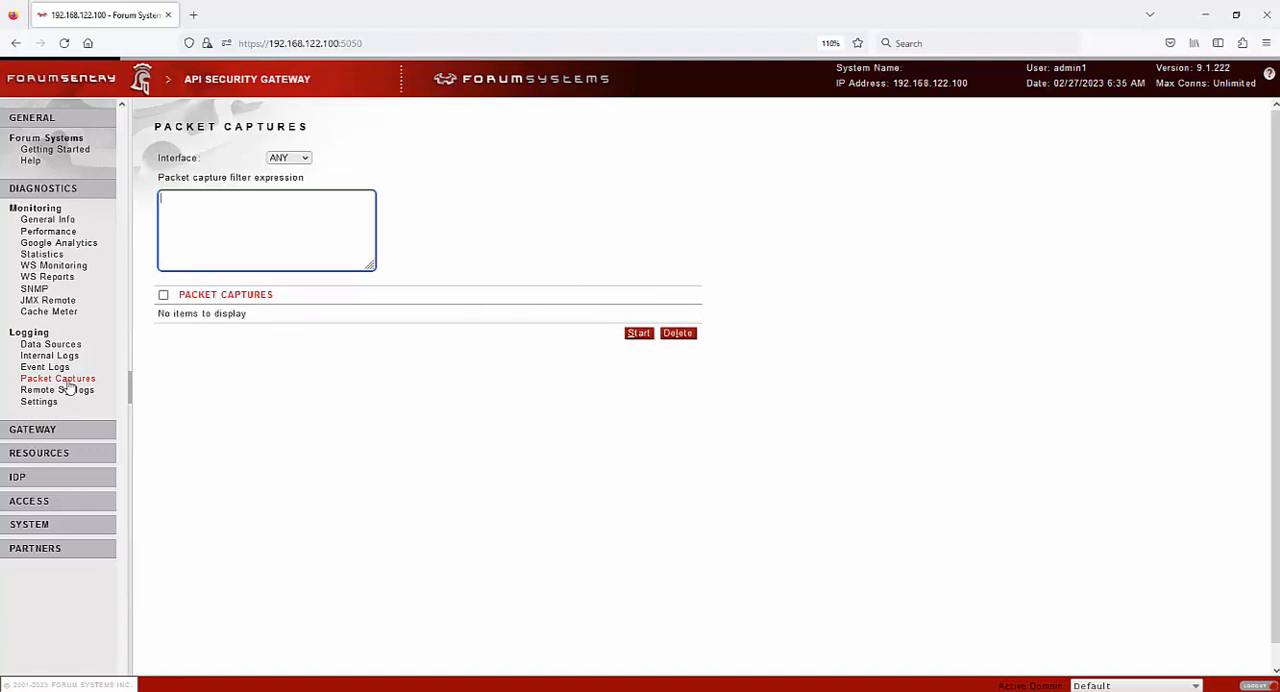
left_click(209, 238)
Open the KitchenSink remote syslog destination and examine its protocol and version options
left_click(57, 390)
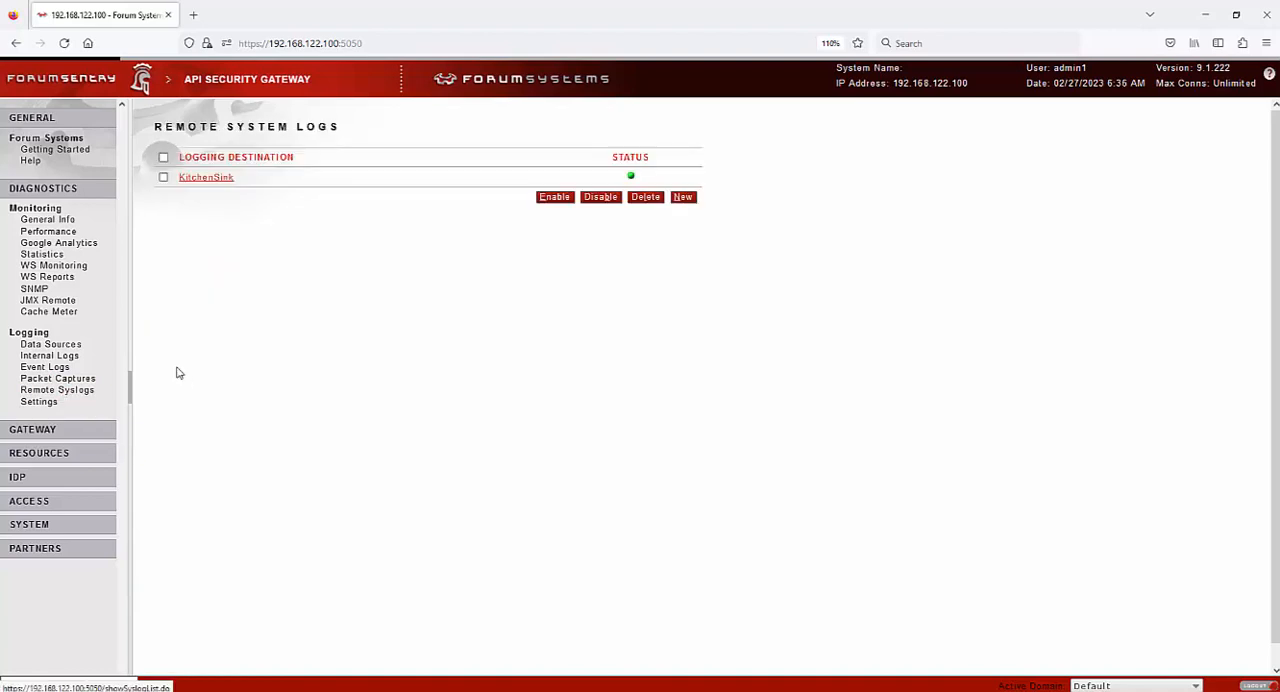
left_click(210, 179)
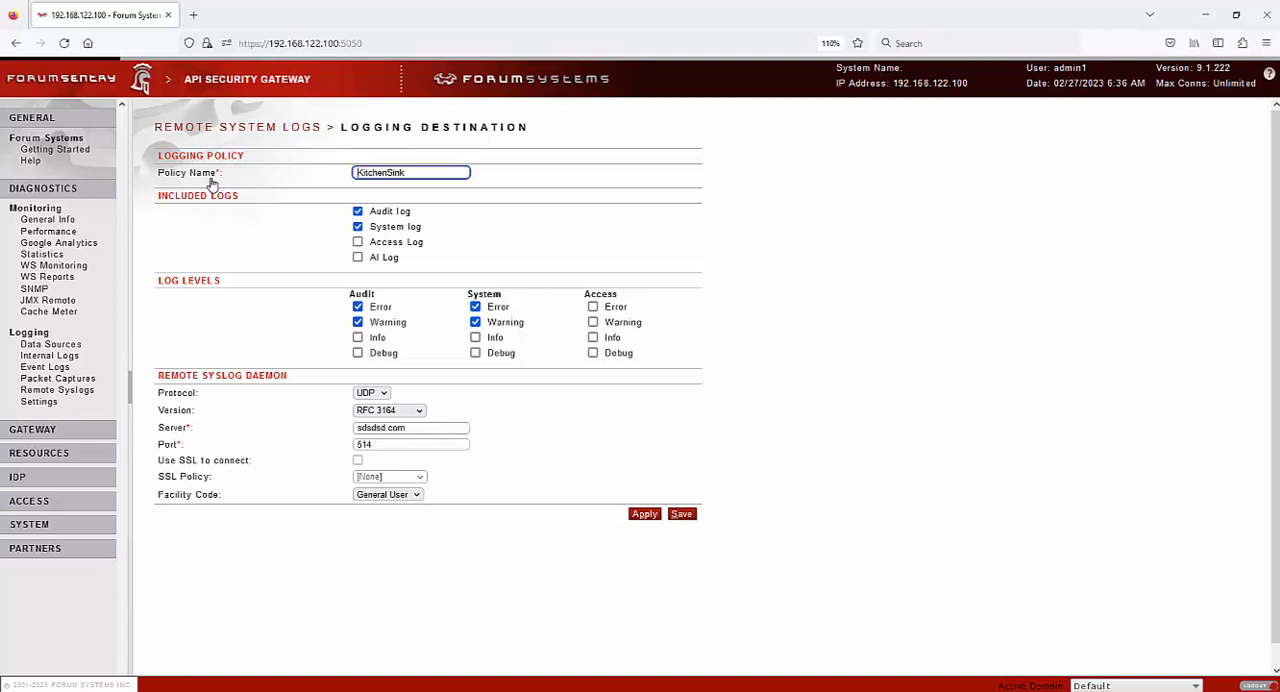
left_click(373, 393)
left_click(490, 398)
left_click(419, 411)
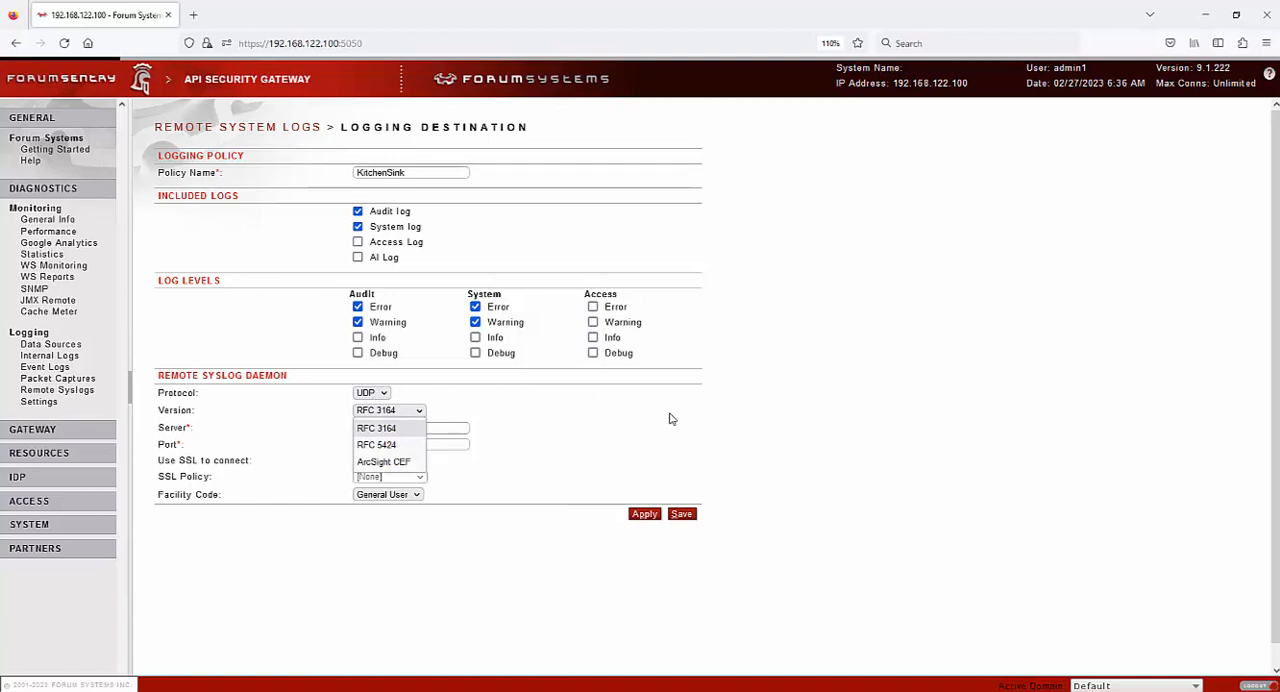
Open the gateway's Network Policies and examine the Listener Policies and Remote Policies lists
left_click(32, 429)
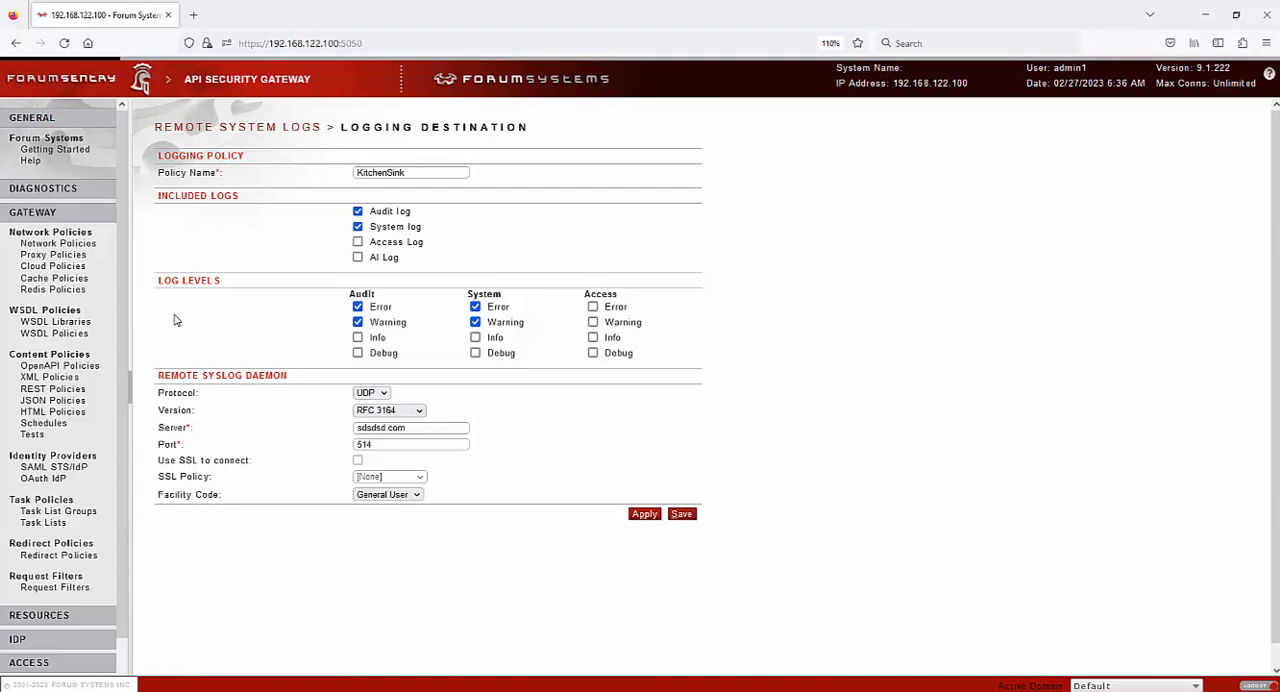
left_click(70, 245)
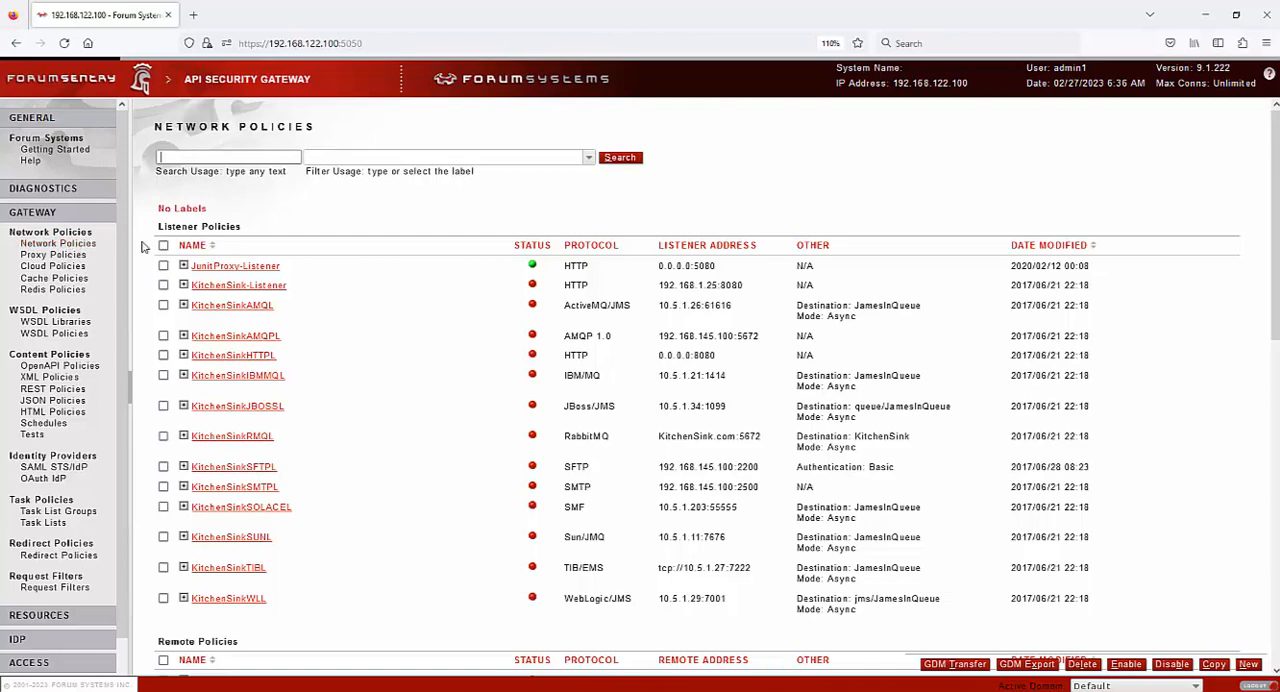
left_click_drag(157, 226, 245, 228)
scroll(268, 393, "down", 5)
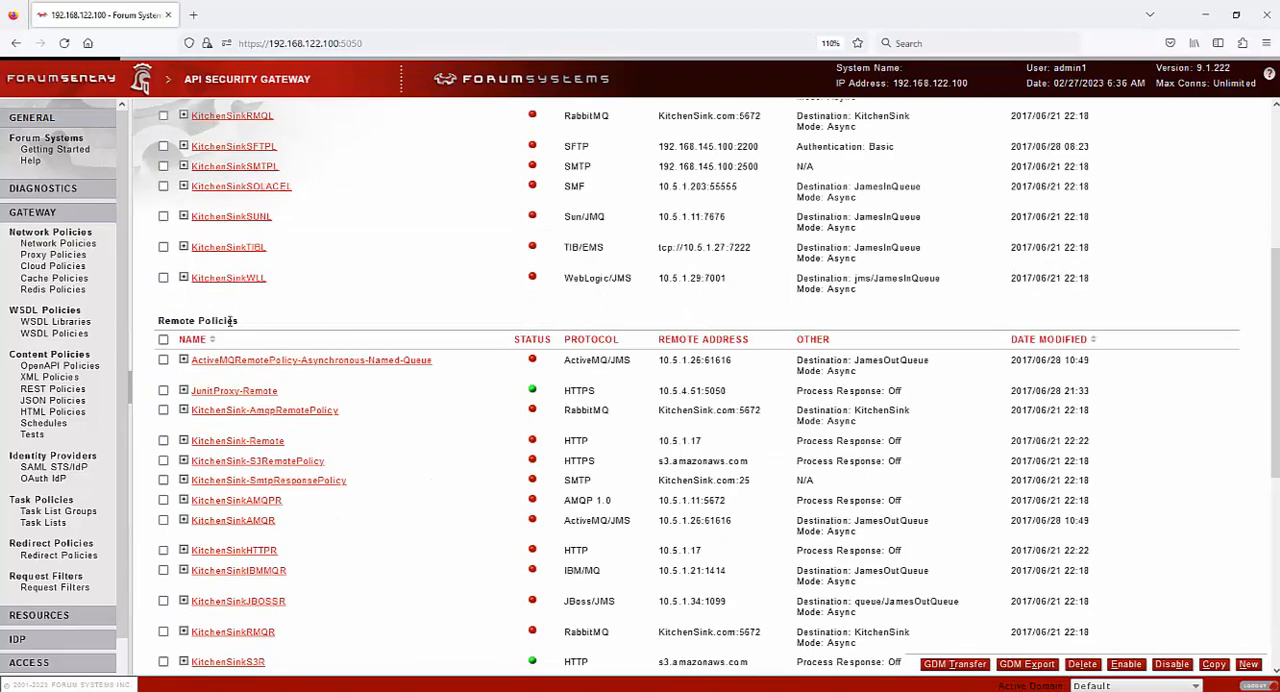
left_click_drag(231, 321, 165, 318)
left_click(435, 320)
scroll(562, 358, "up", 4)
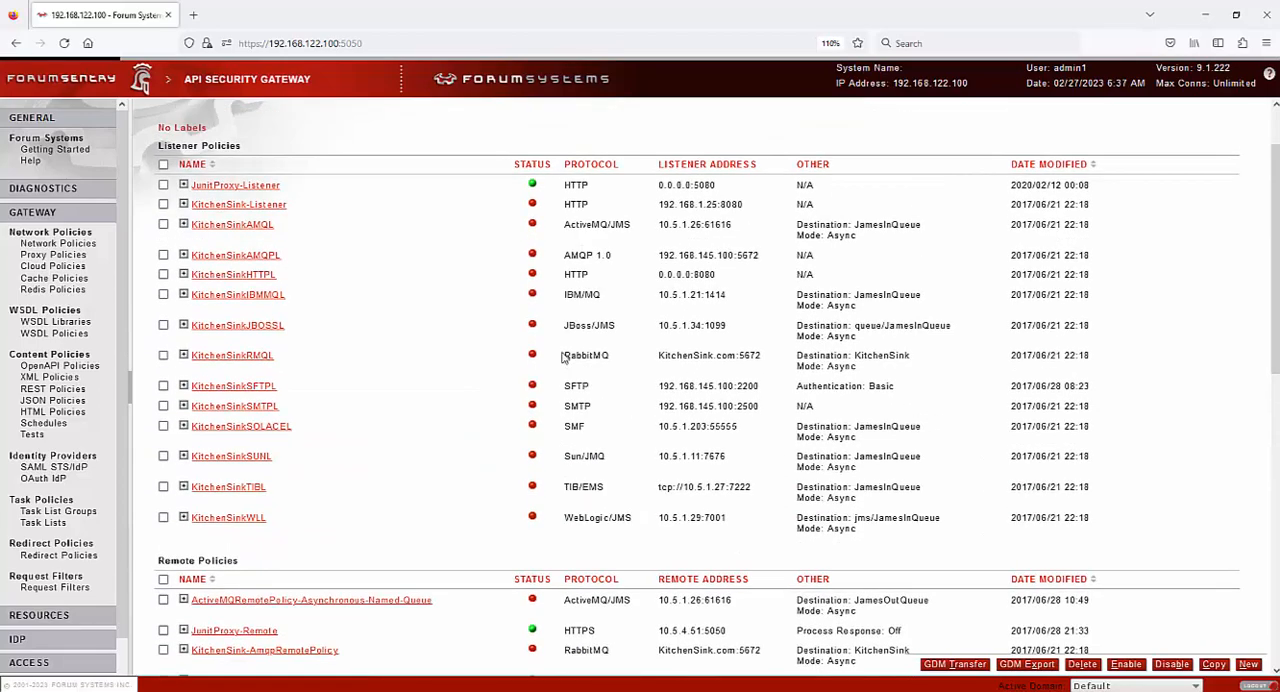
Examine the remaining Listener Policies, the Remote Policies and the group and proxy policy lists on the Network Policies page
scroll(562, 358, "down", 4)
scroll(588, 213, "up", 2)
scroll(636, 420, "down", 4)
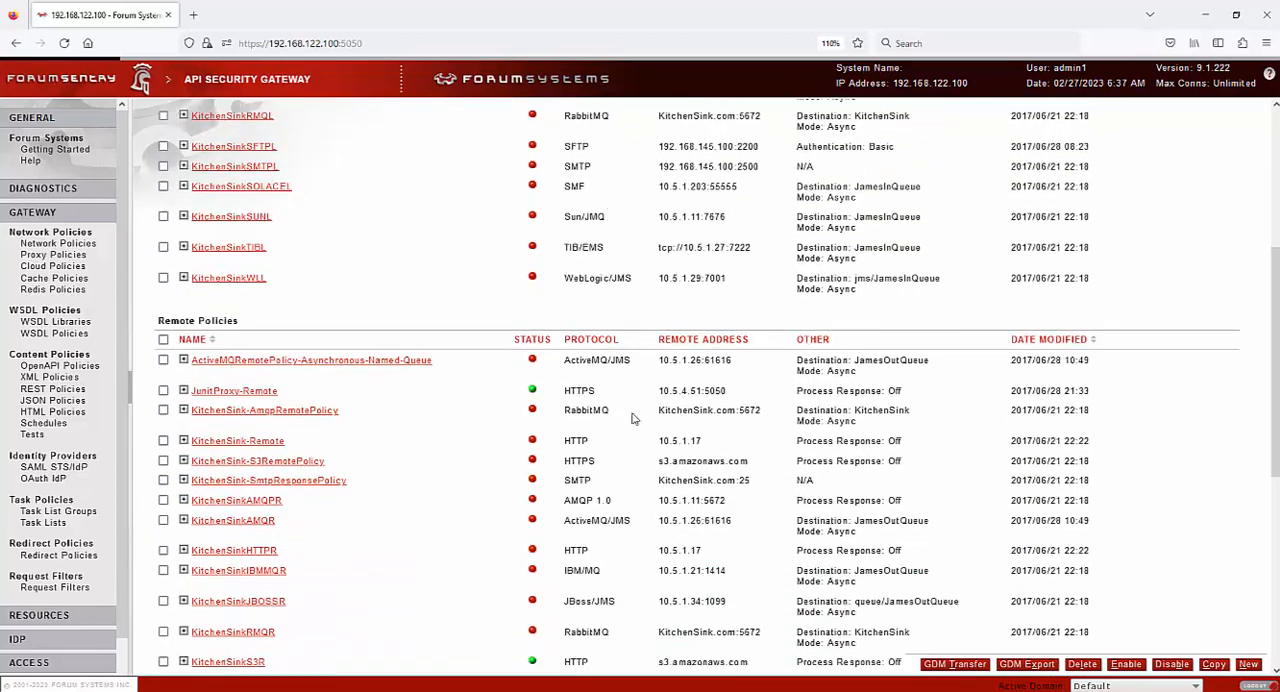
scroll(636, 448, "down", 3)
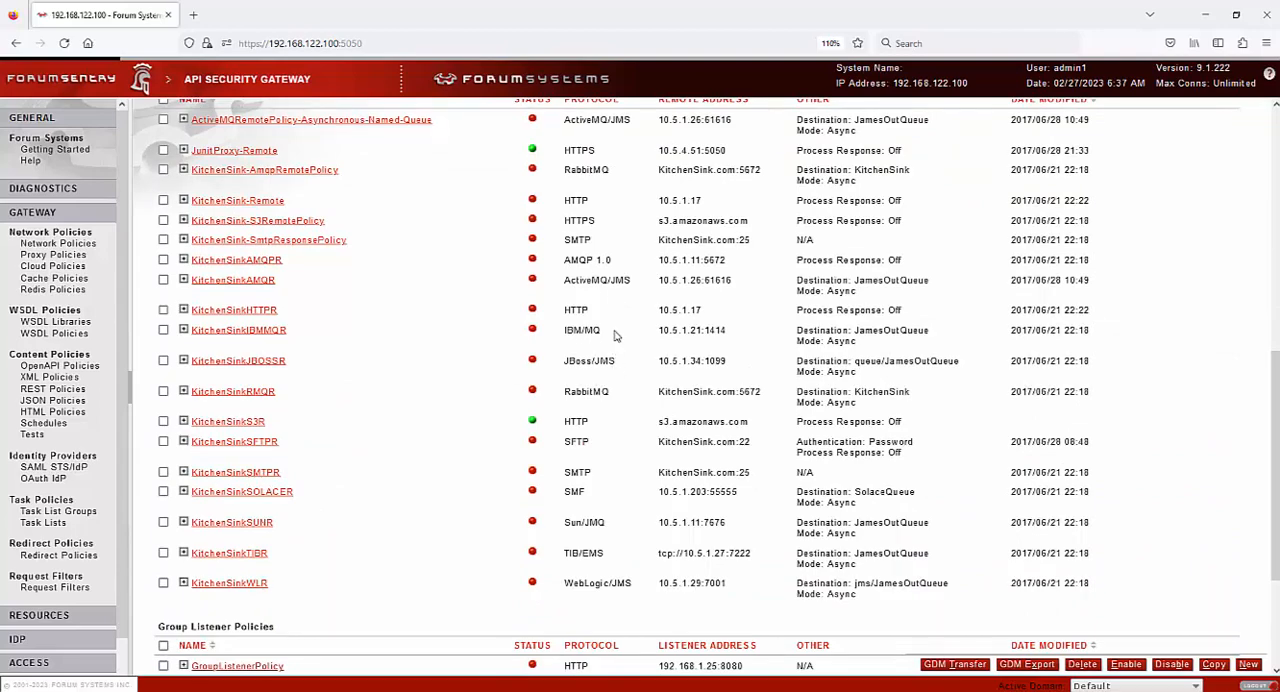
scroll(612, 340, "down", 3)
scroll(612, 468, "down", 1)
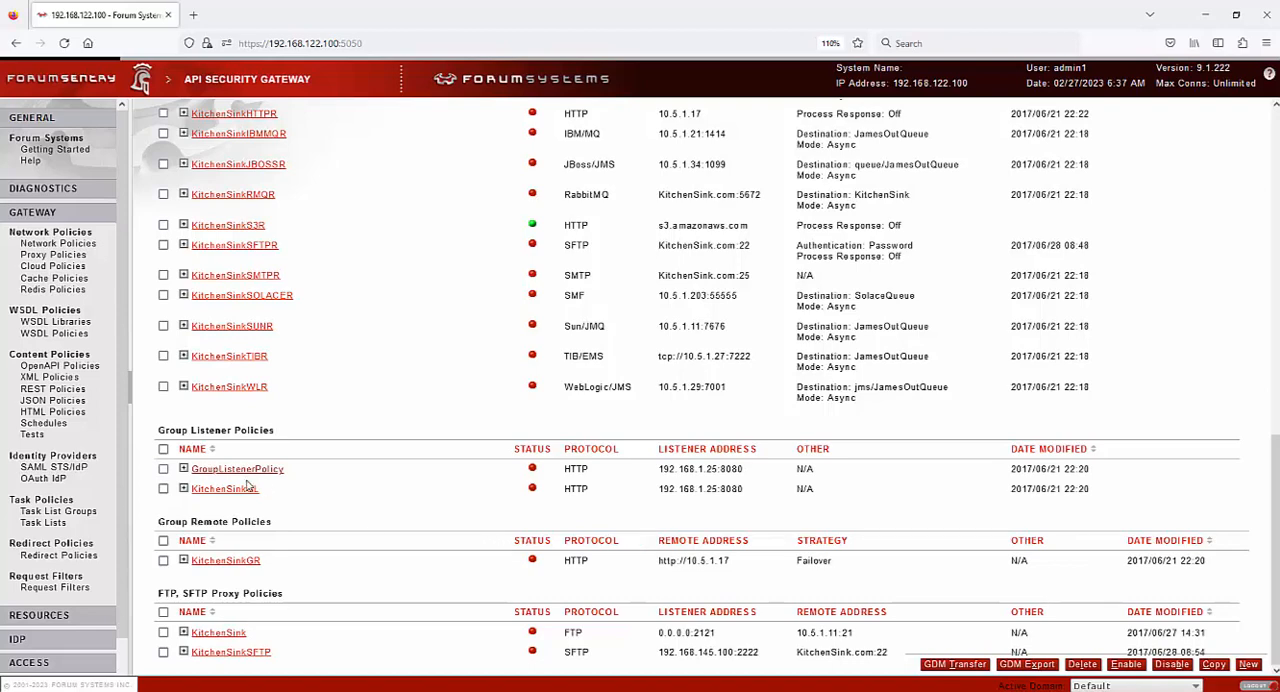
Show the virtual directories of GroupListenerPolicy and examine the KitchenSinkGR group remote policy and its strategy
left_click(184, 471)
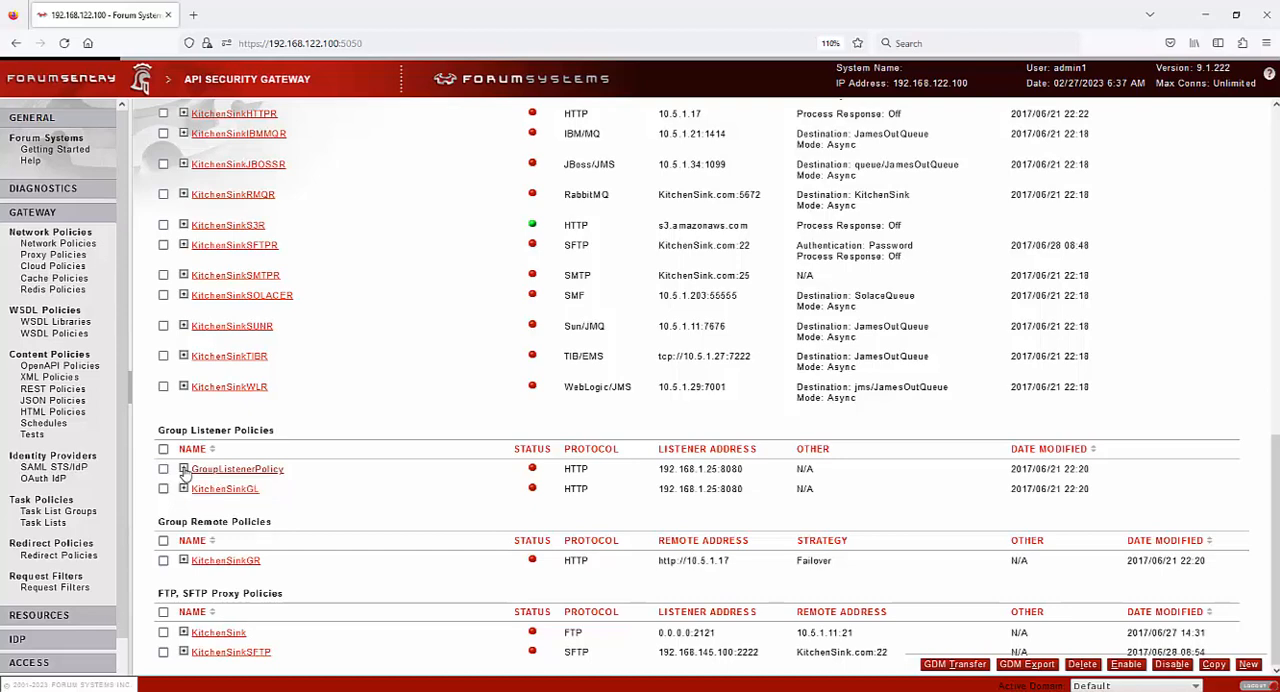
scroll(352, 466, "down", 7)
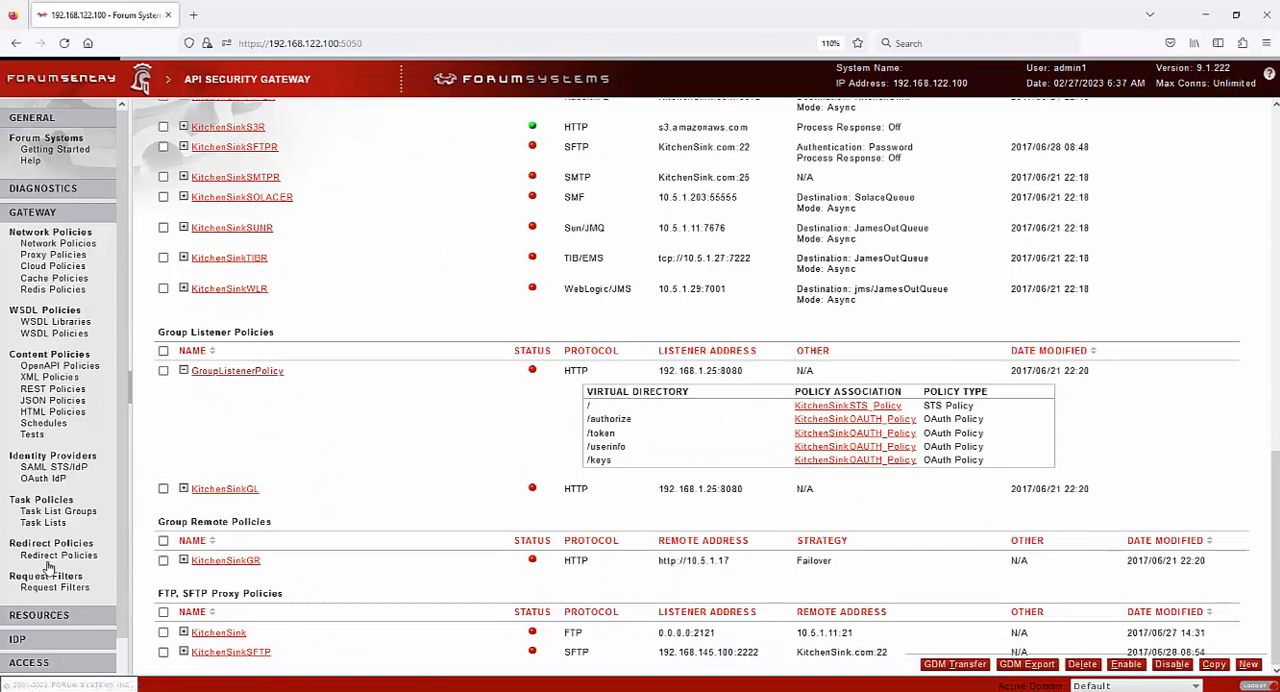
triple_click(221, 523)
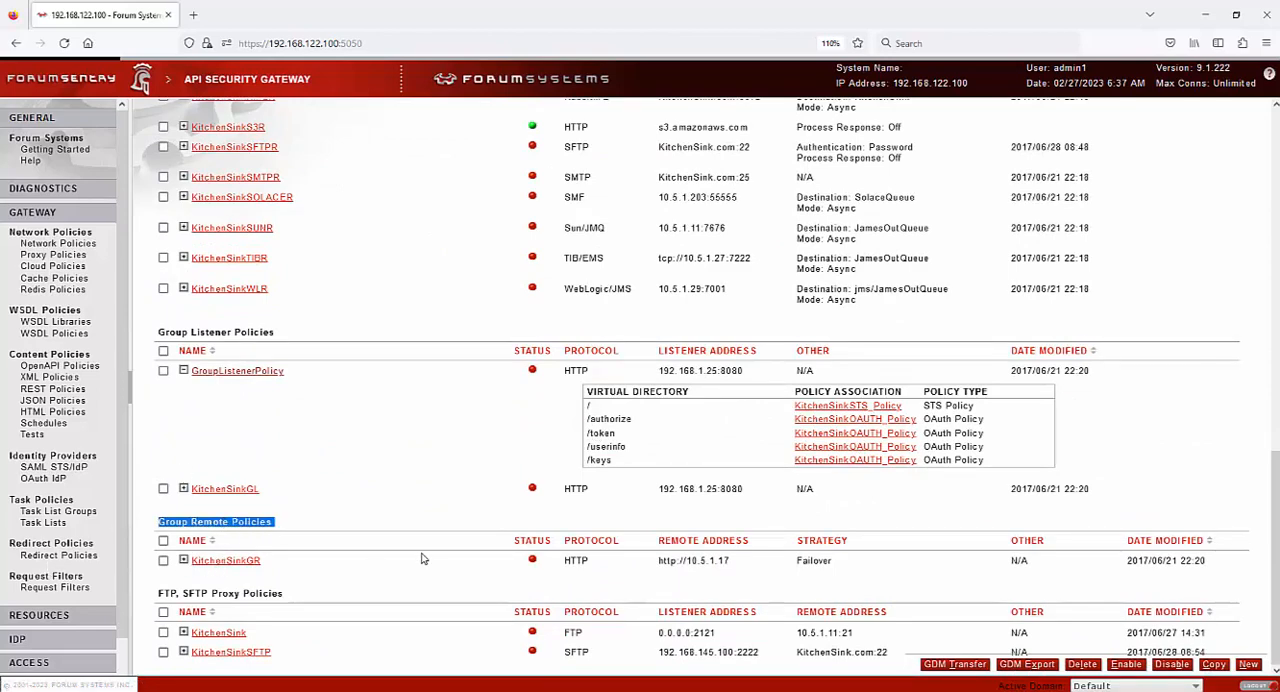
double_click(828, 562)
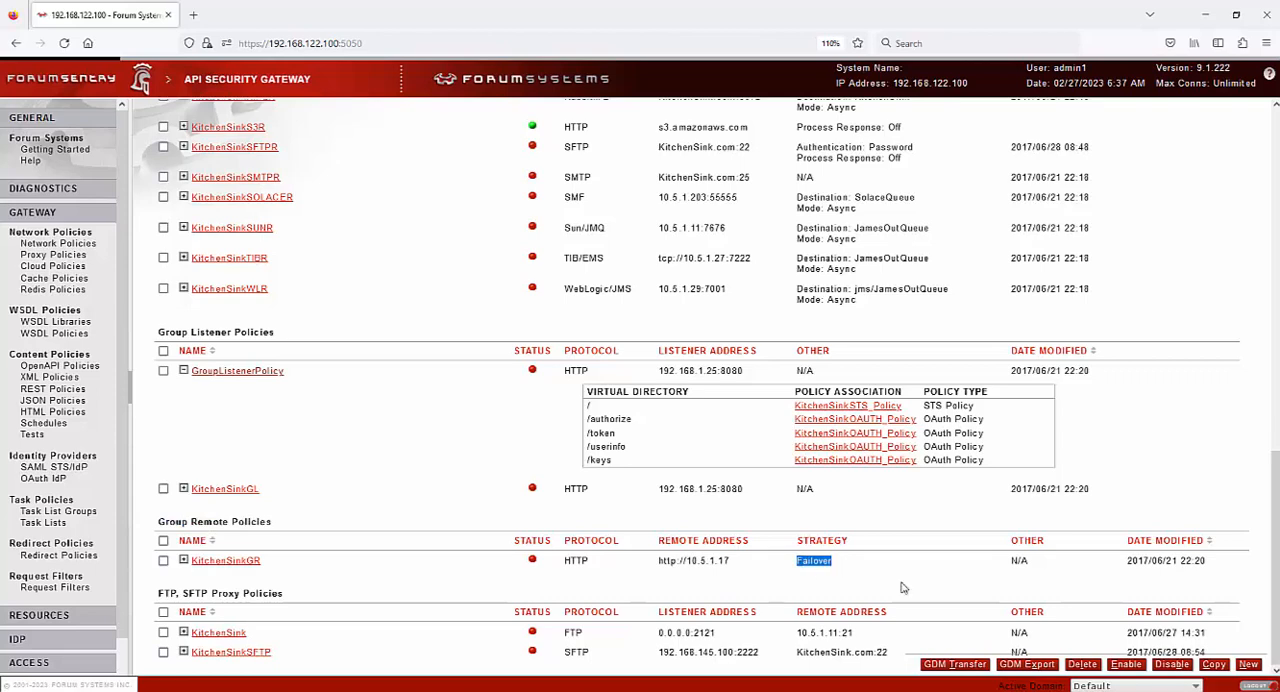
left_click(192, 562)
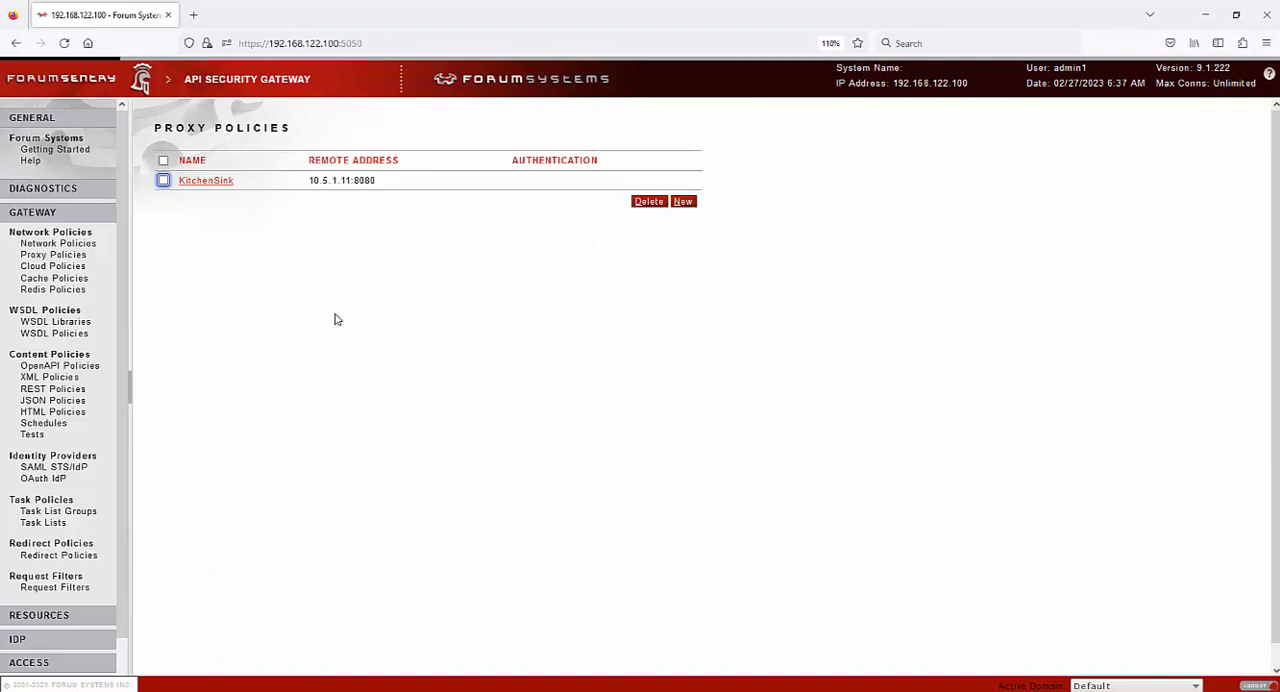
Examine the KitchenSink response cache policy's settings and view the Redis Policies list
left_click(56, 278)
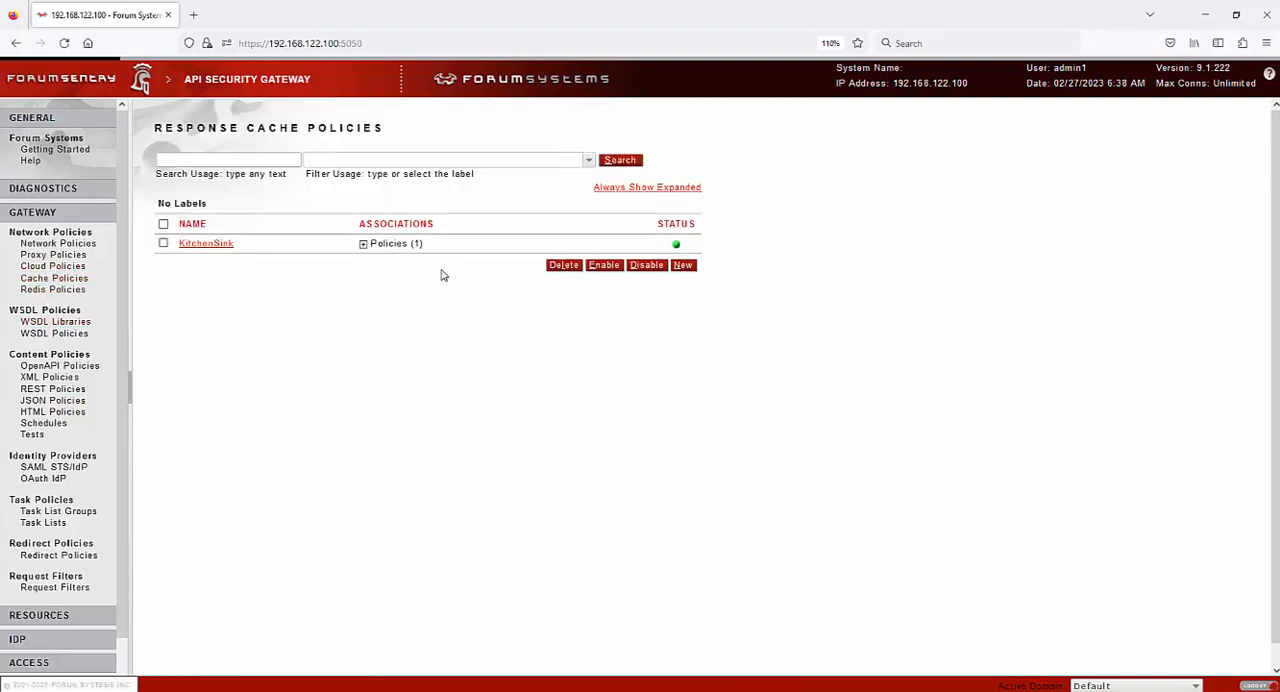
left_click(214, 245)
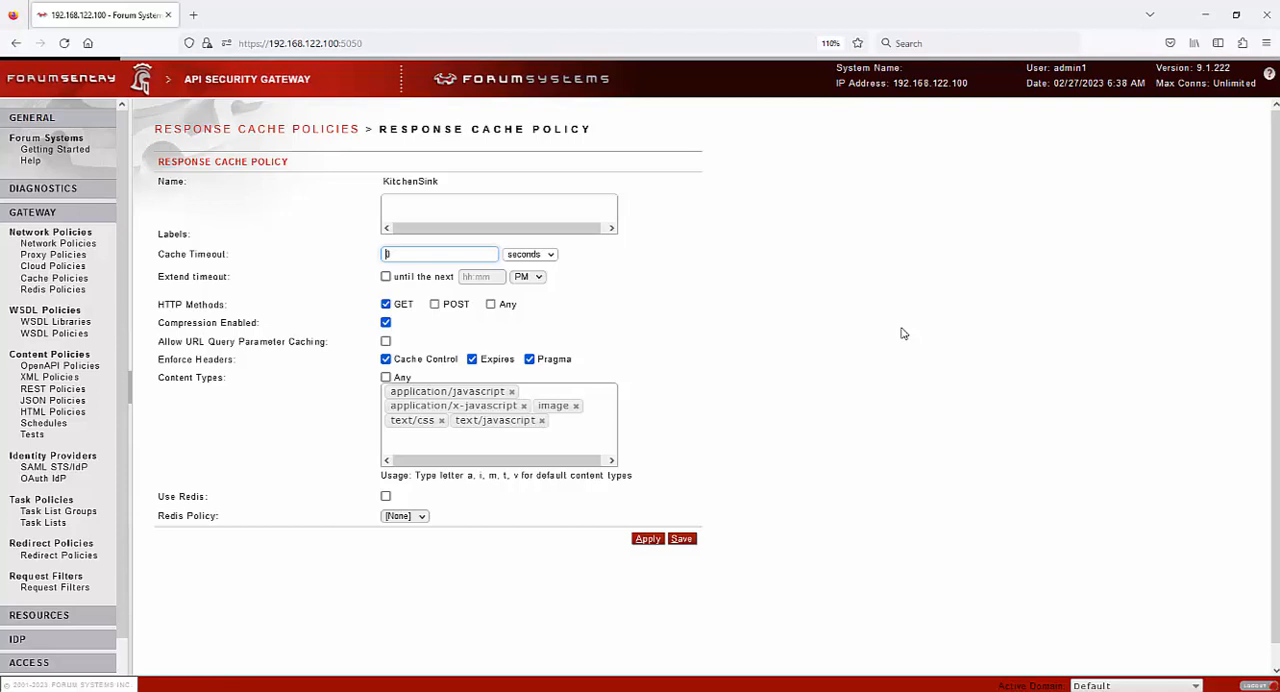
left_click(53, 291)
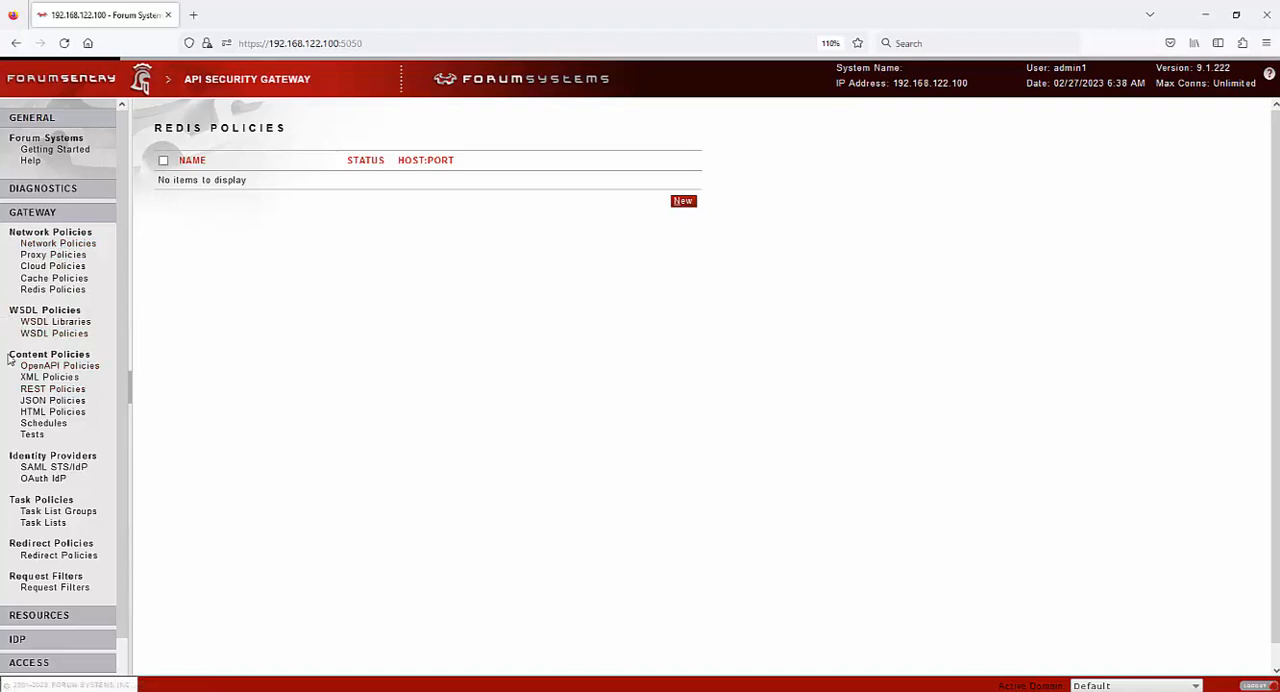
View the WSDL Policies list and the OpenAPI Policies page under the content policies
mouse_move(64, 334)
left_mouse_down()
mouse_move(82, 348)
mouse_move(72, 342)
left_mouse_up()
left_click(64, 335)
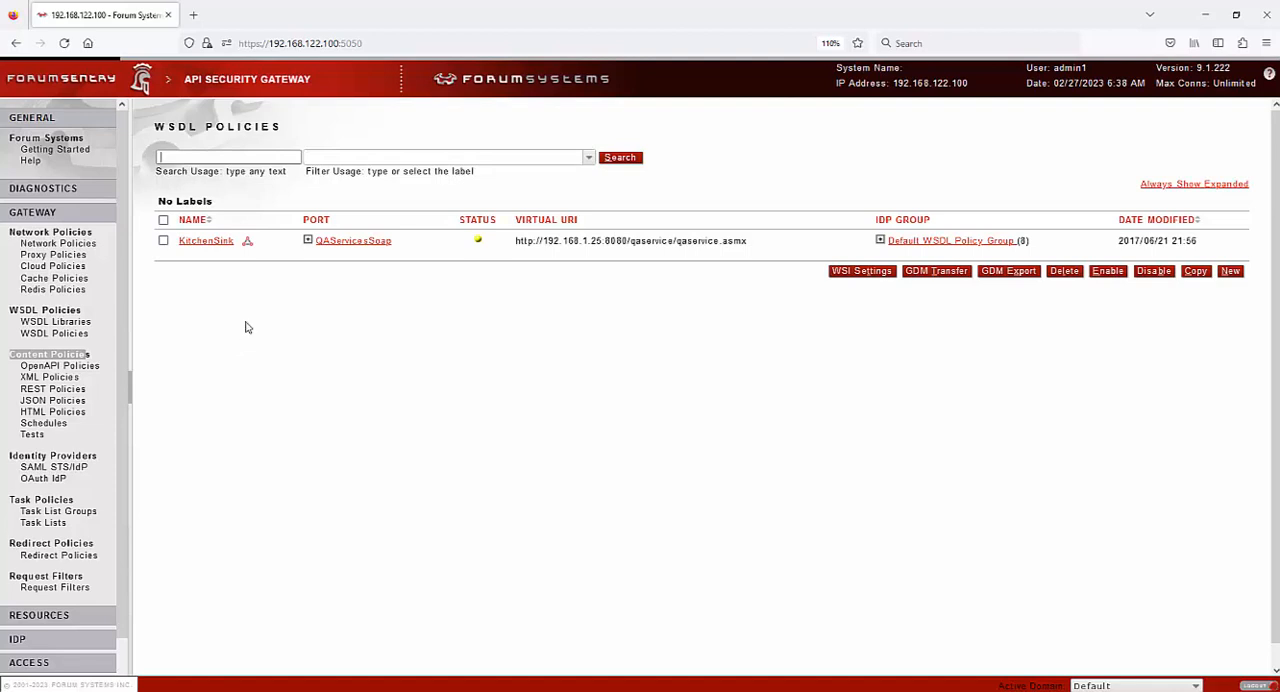
left_click(60, 368)
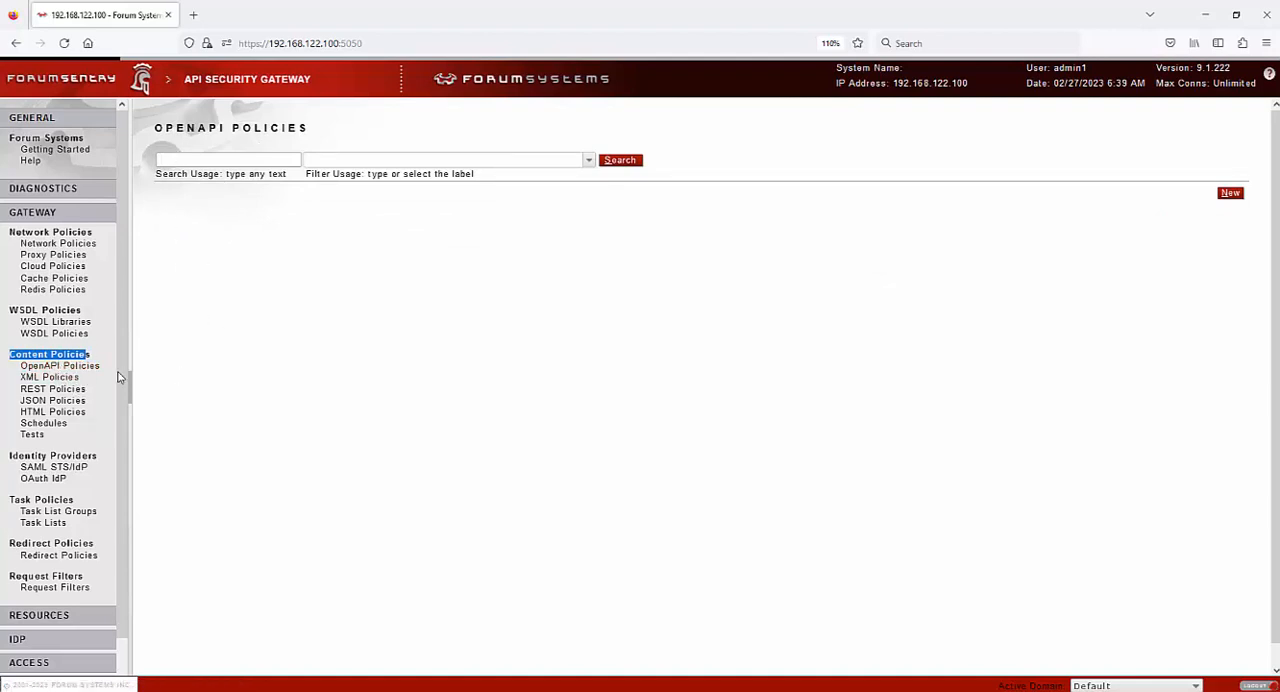
Open the KitchenSink XML policy and examine its virtual directories, task lists, settings, IDP rules and logging options
left_click(54, 380)
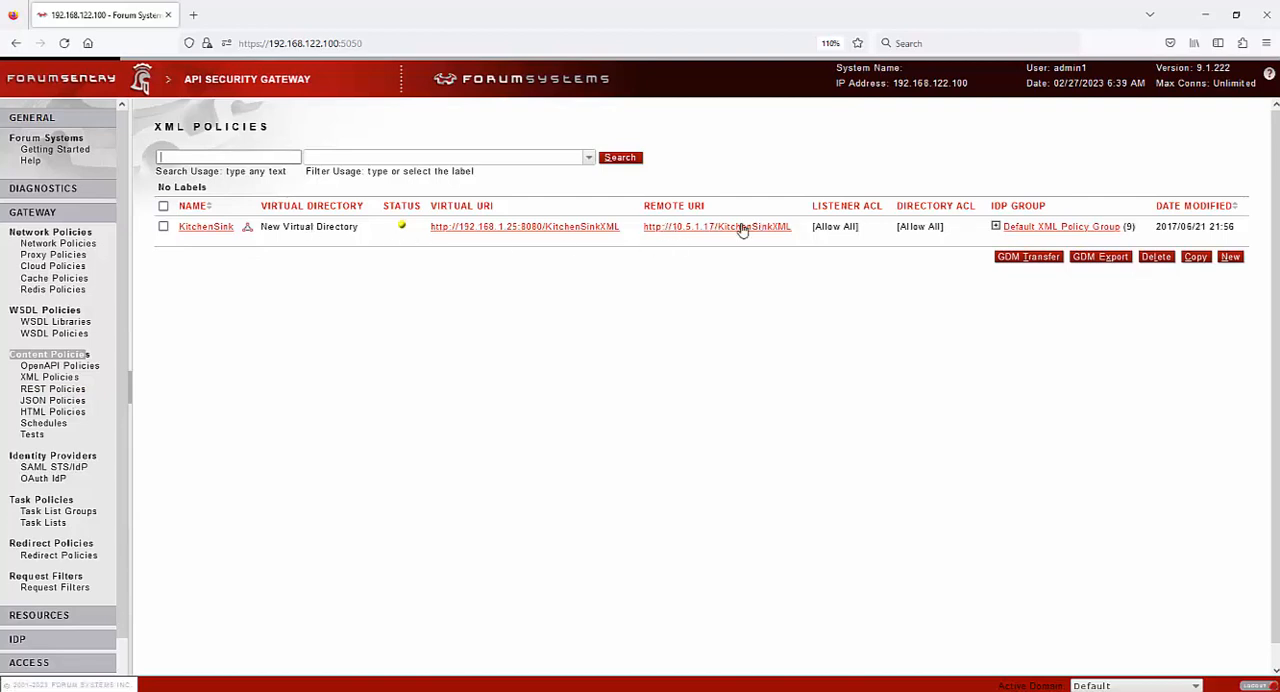
left_click(207, 227)
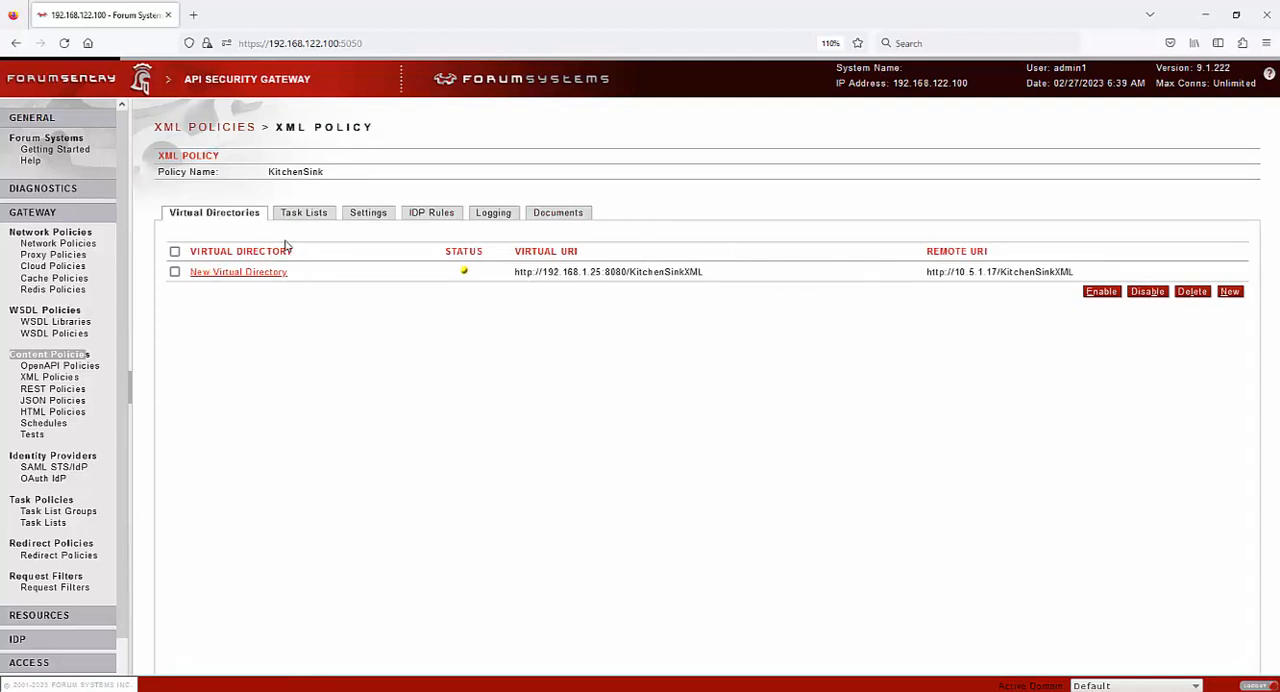
left_click(315, 216)
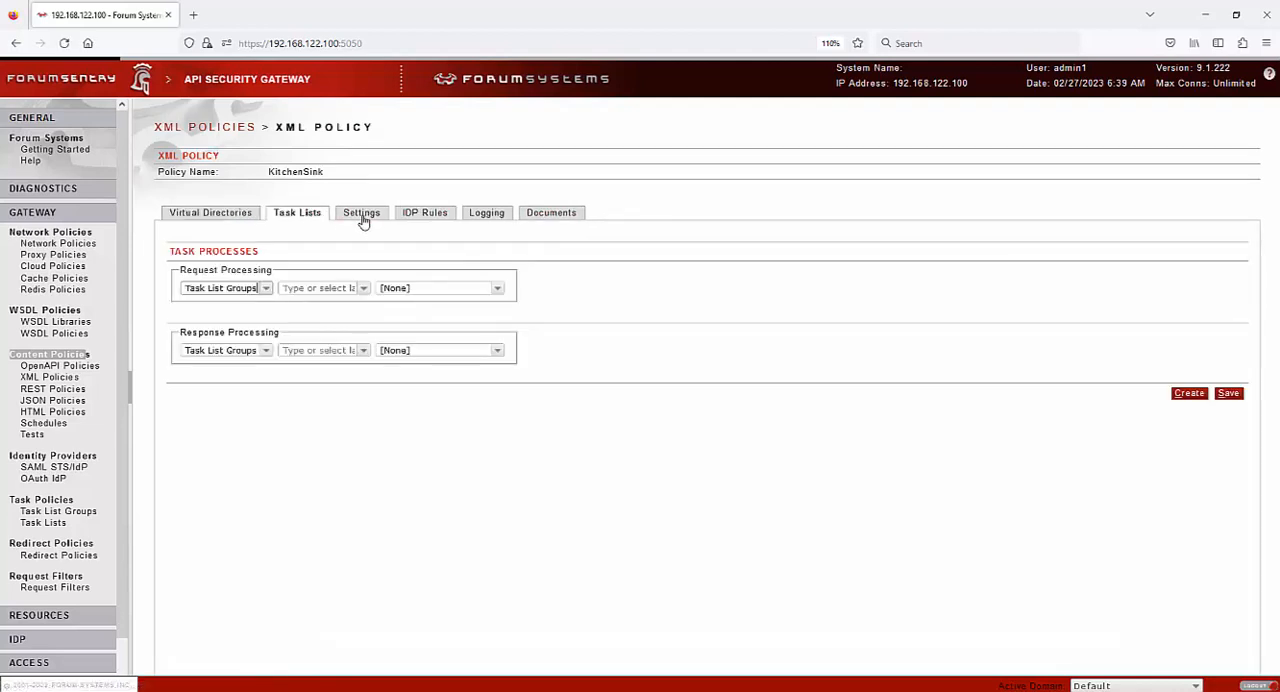
left_click(362, 216)
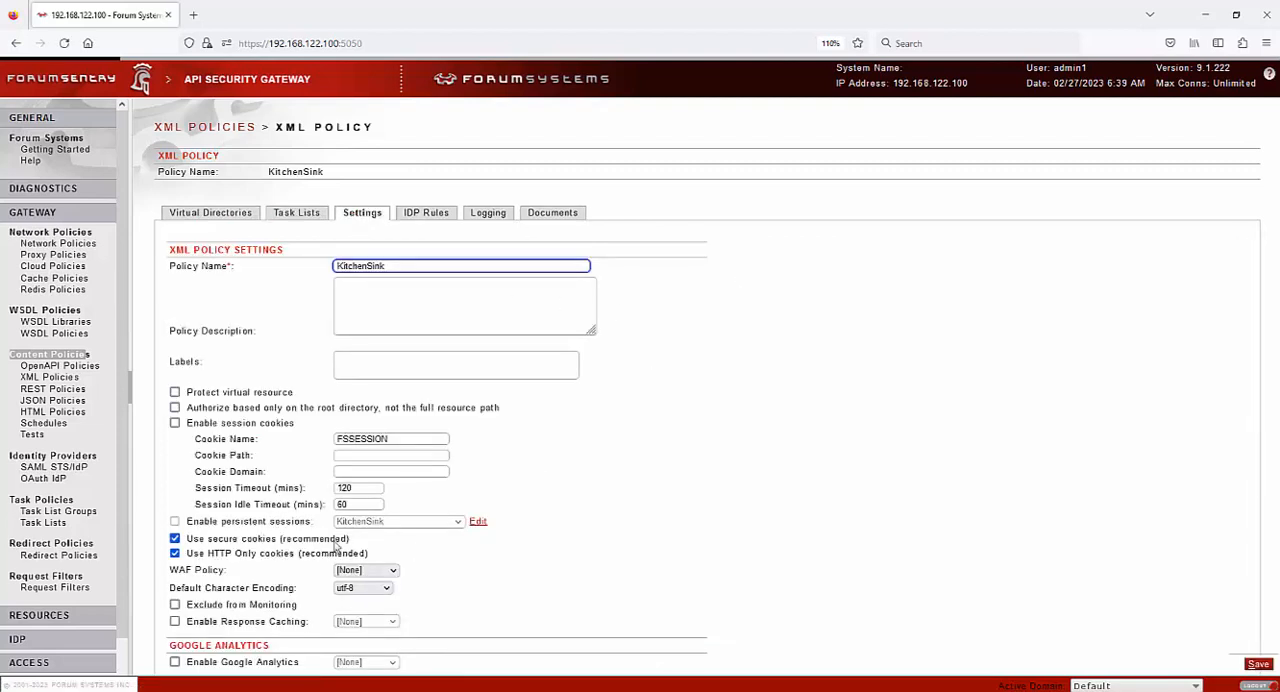
left_click(450, 220)
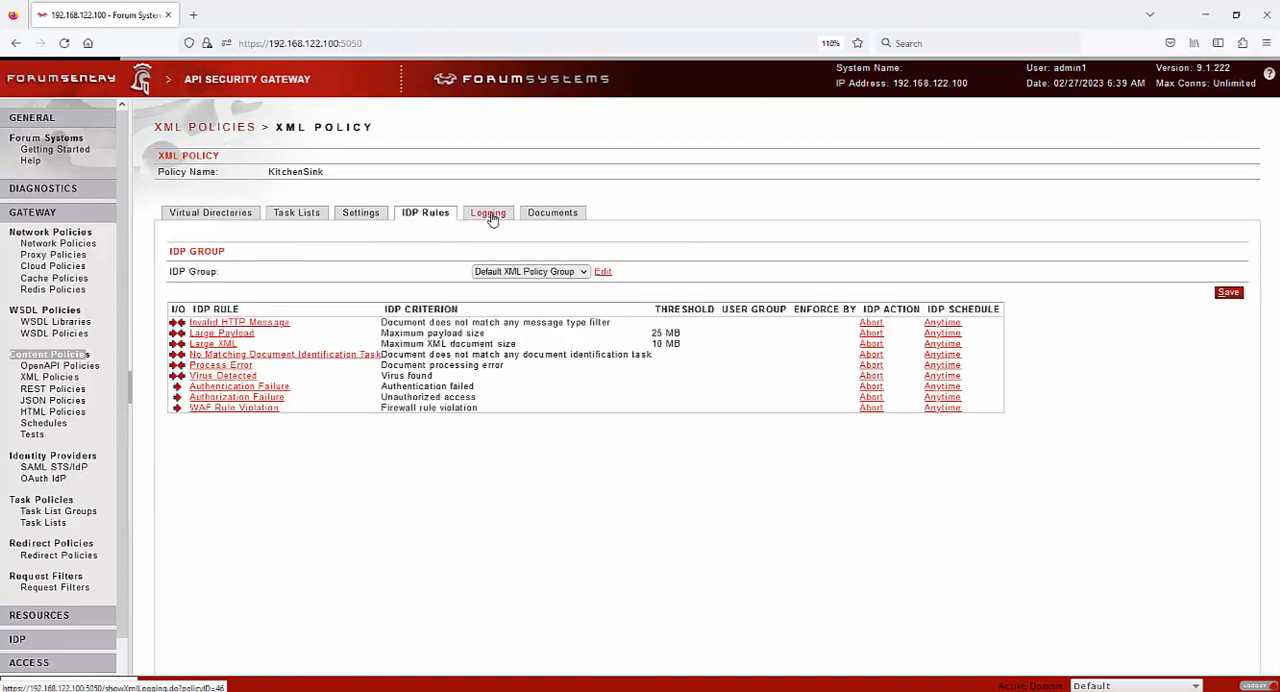
left_click(491, 215)
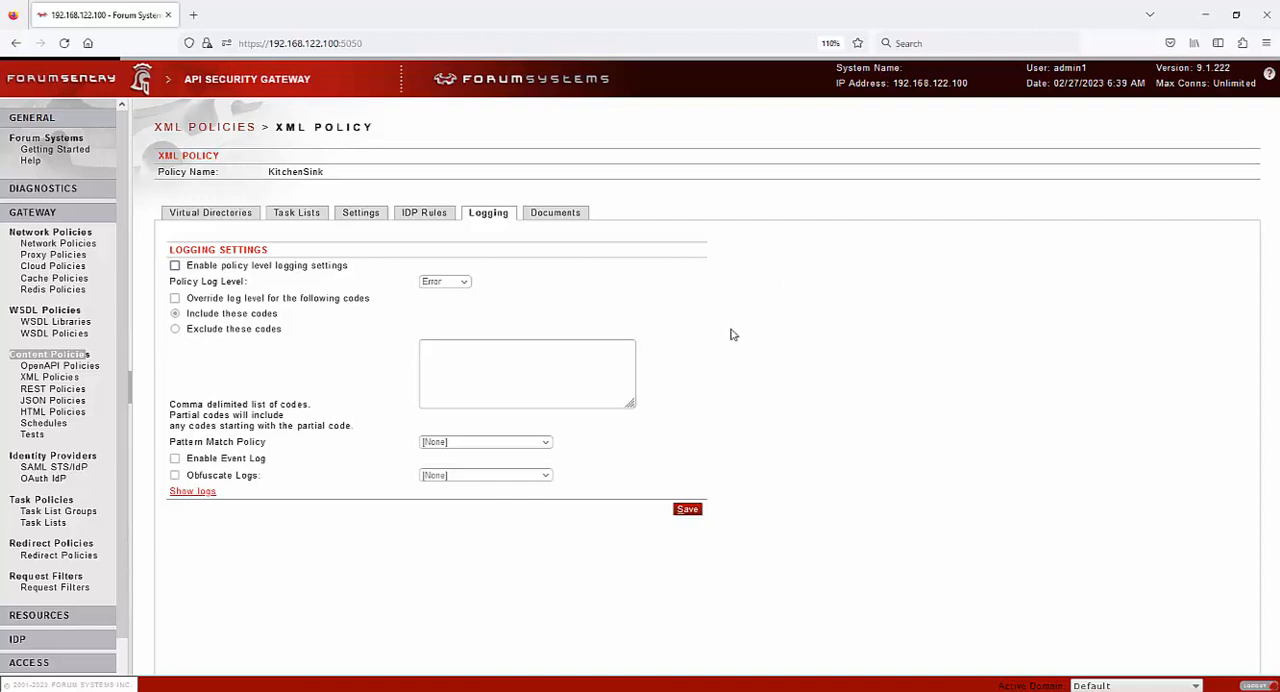
View the REST, JSON and HTML content policy lists
left_click(50, 390)
left_click(52, 402)
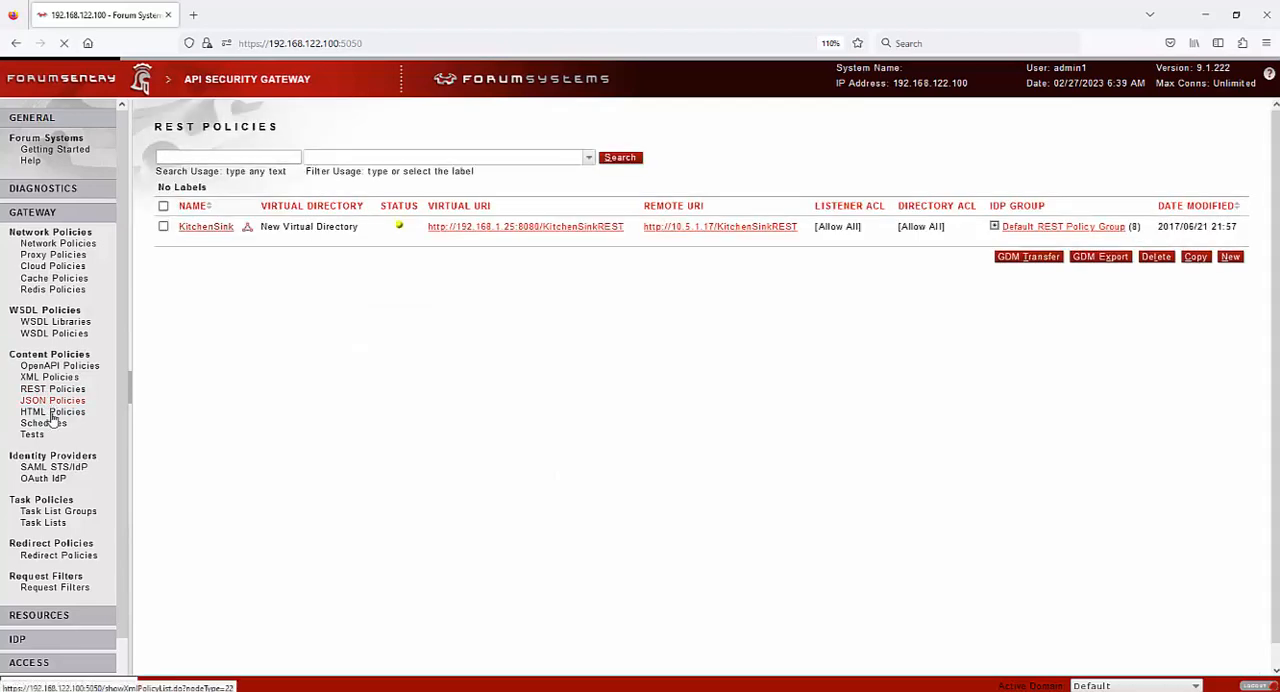
left_click(56, 412)
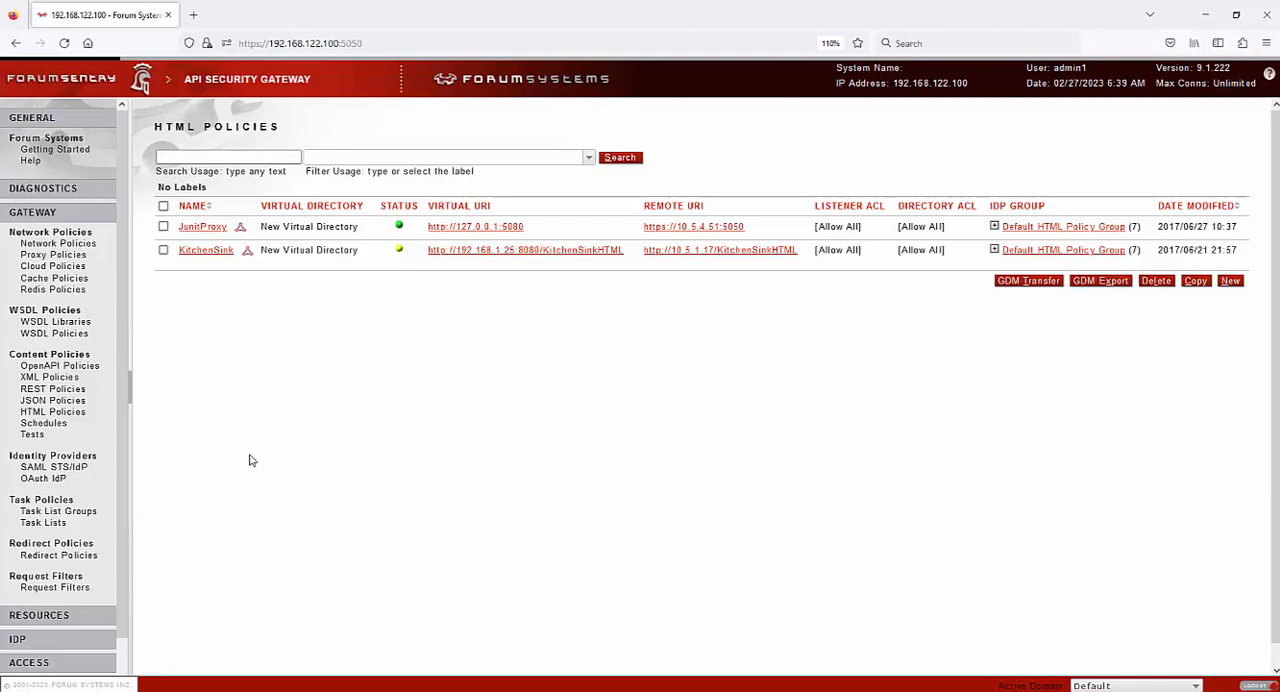
View the Schedules page and open the KitchenSink test configuration
left_click(44, 423)
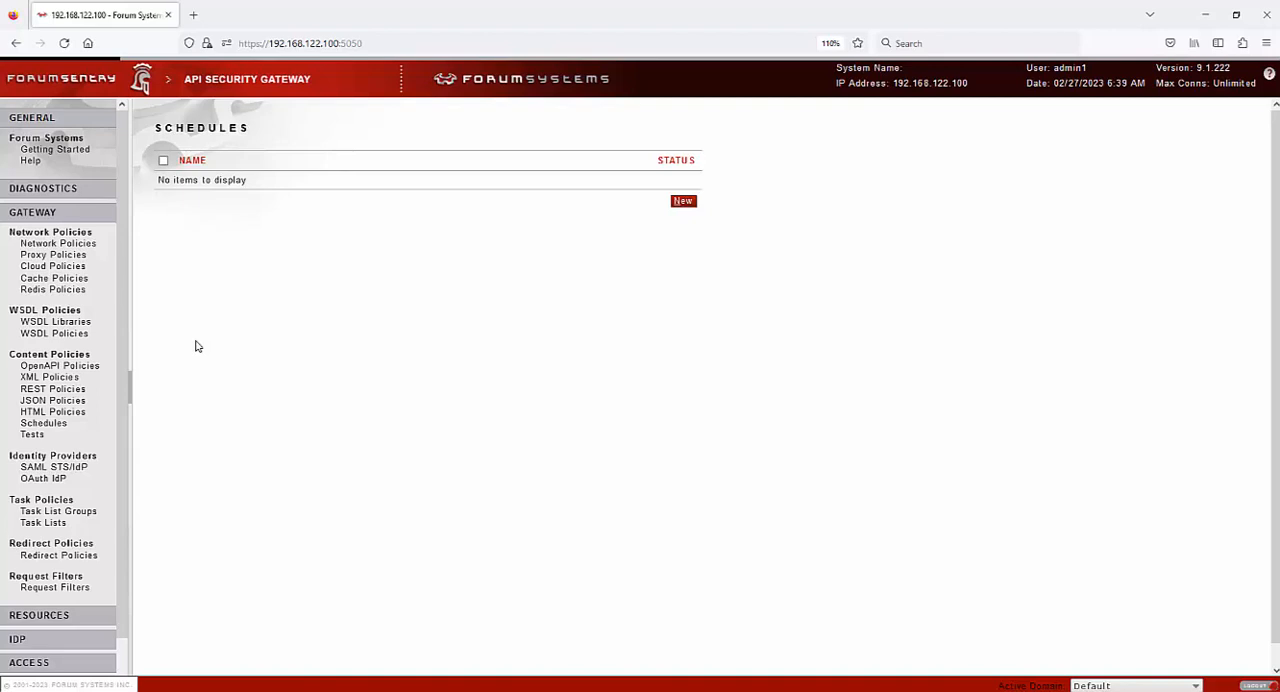
left_click(35, 437)
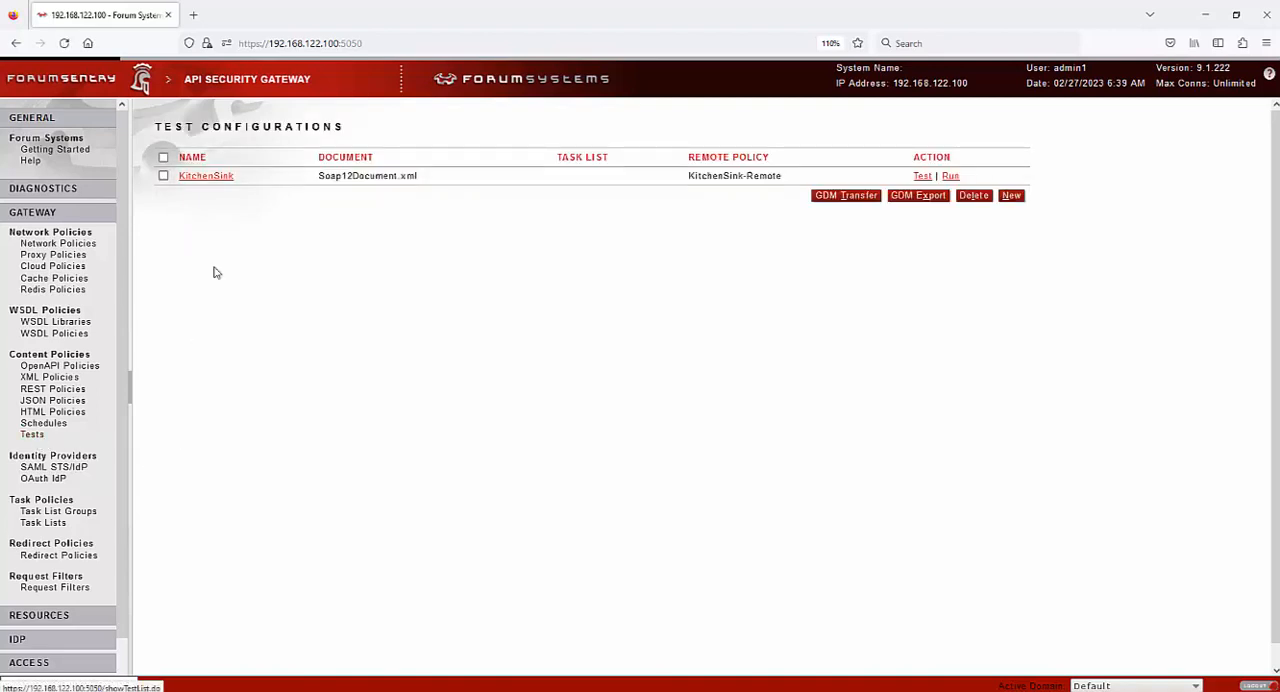
left_click(217, 178)
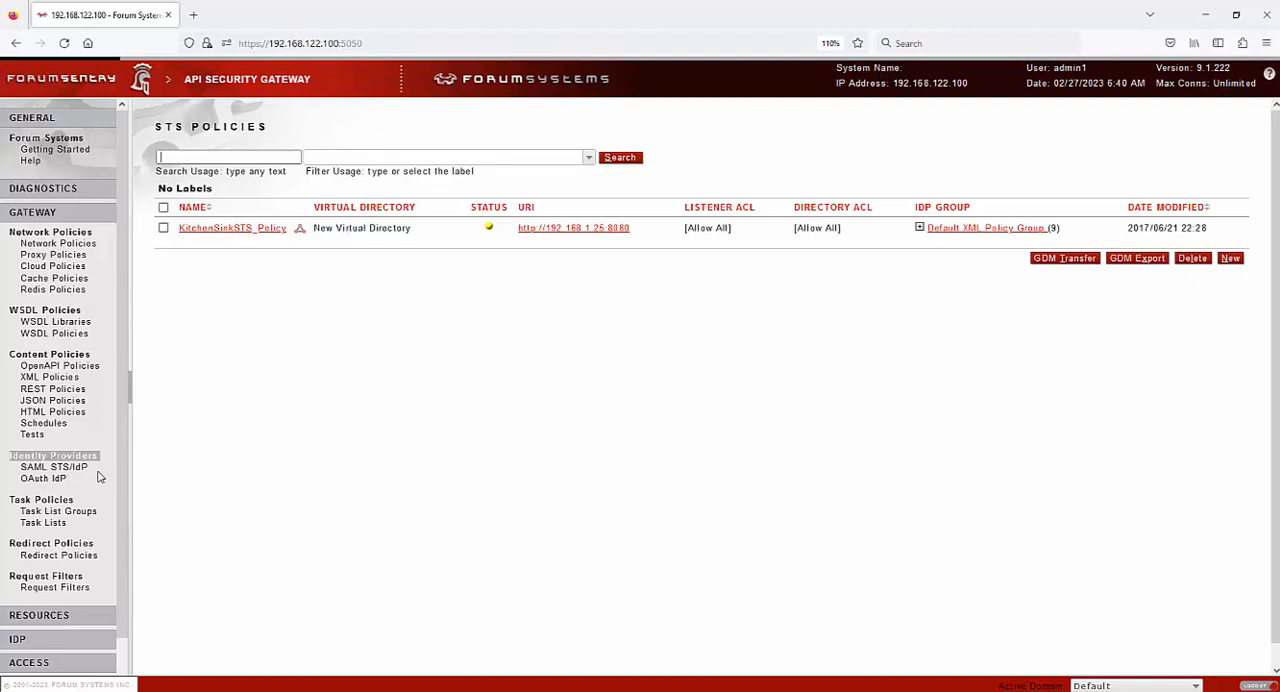
View the OAuth identity provider policies, the Task List Groups and the Task Lists
left_click(48, 482)
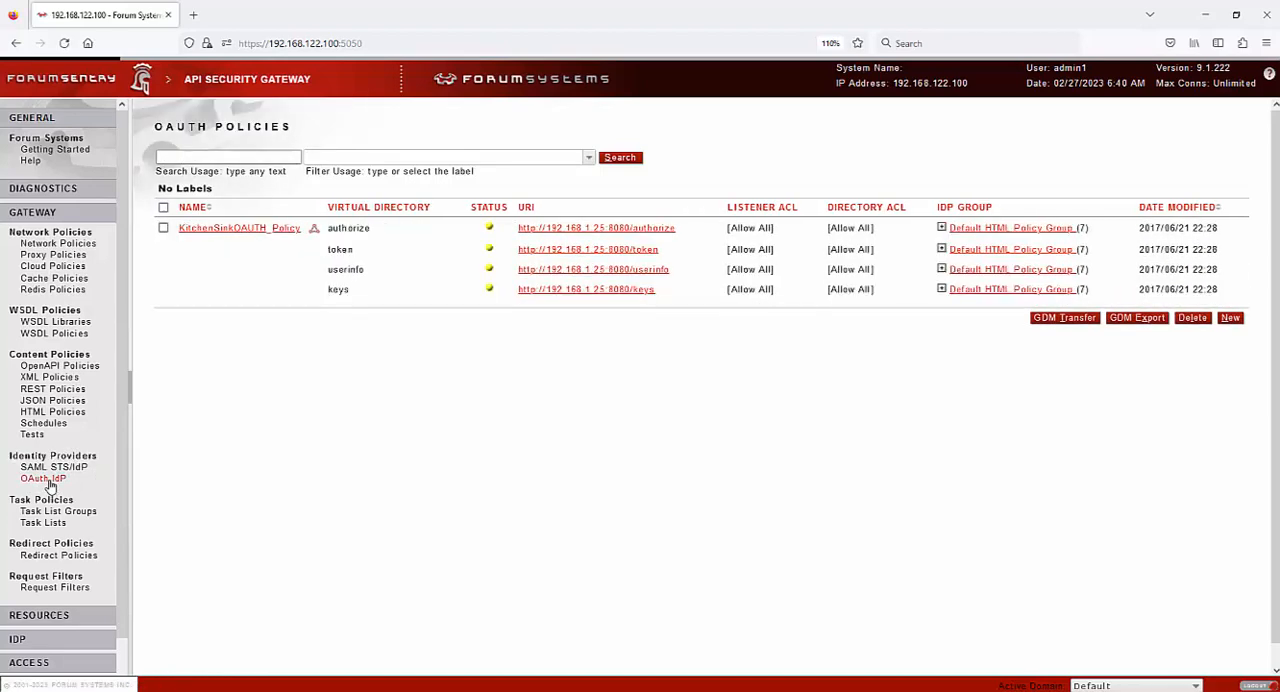
left_click(58, 513)
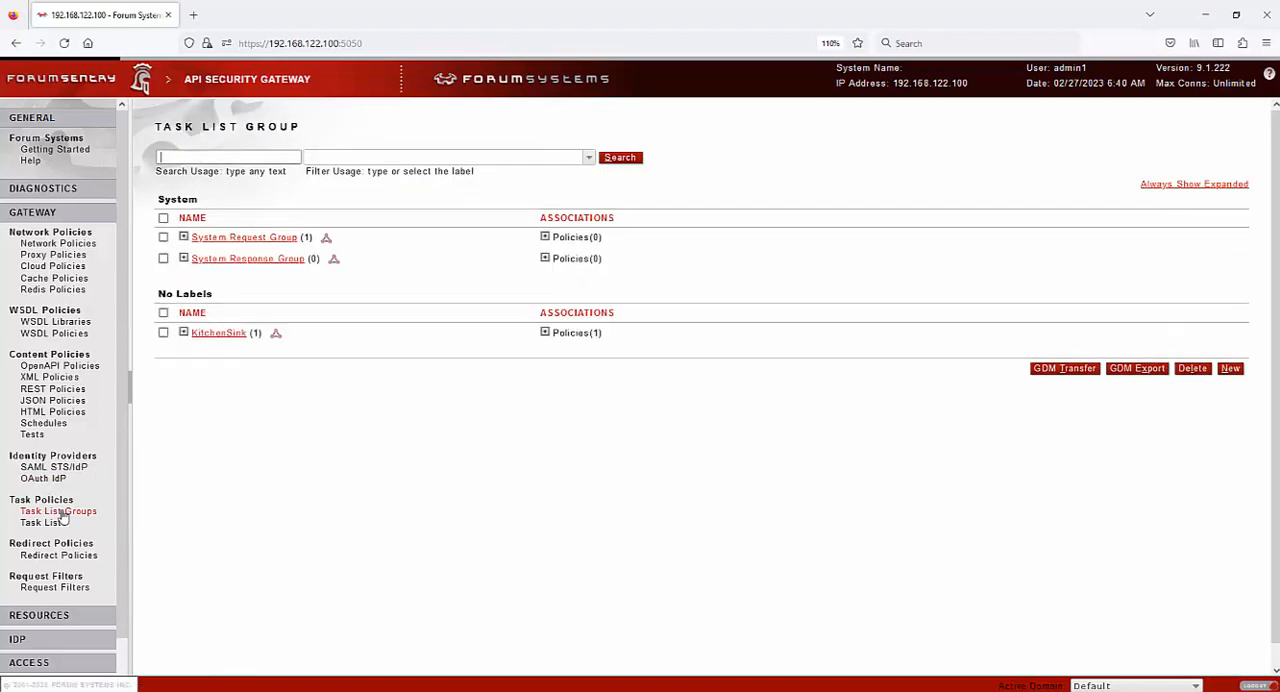
left_click(54, 522)
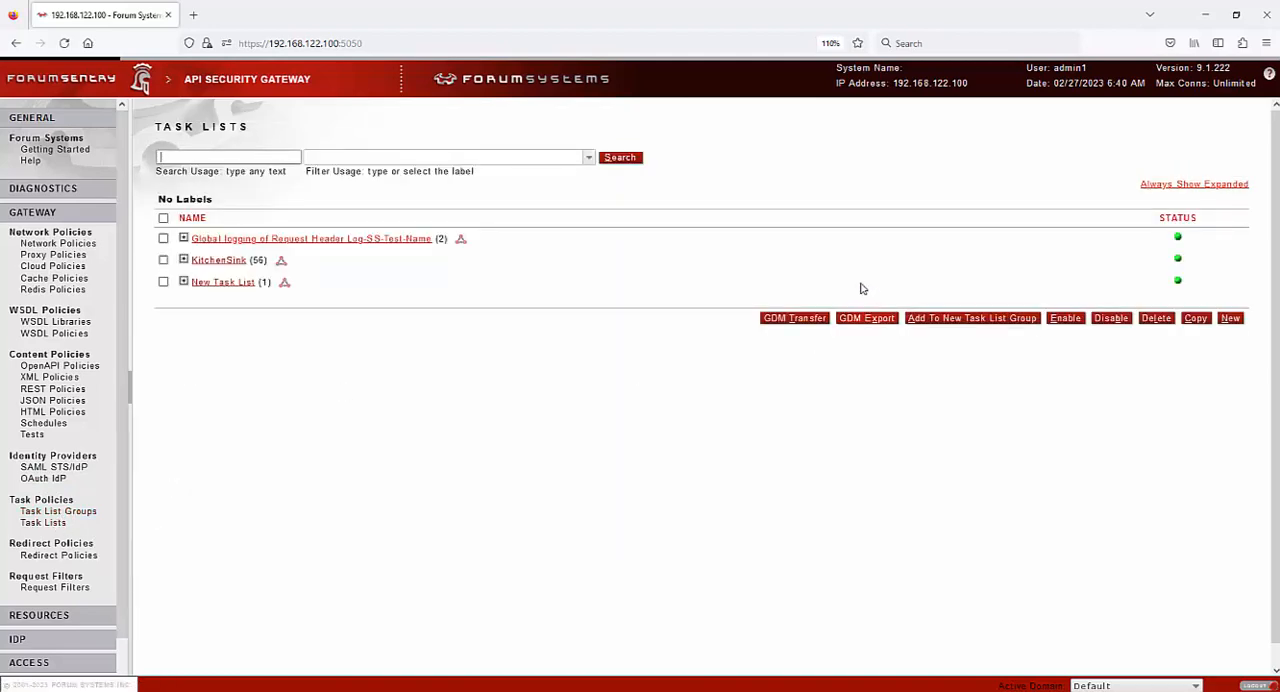
Create a new task list and start a new task in it to examine the available task types
left_click(1231, 319)
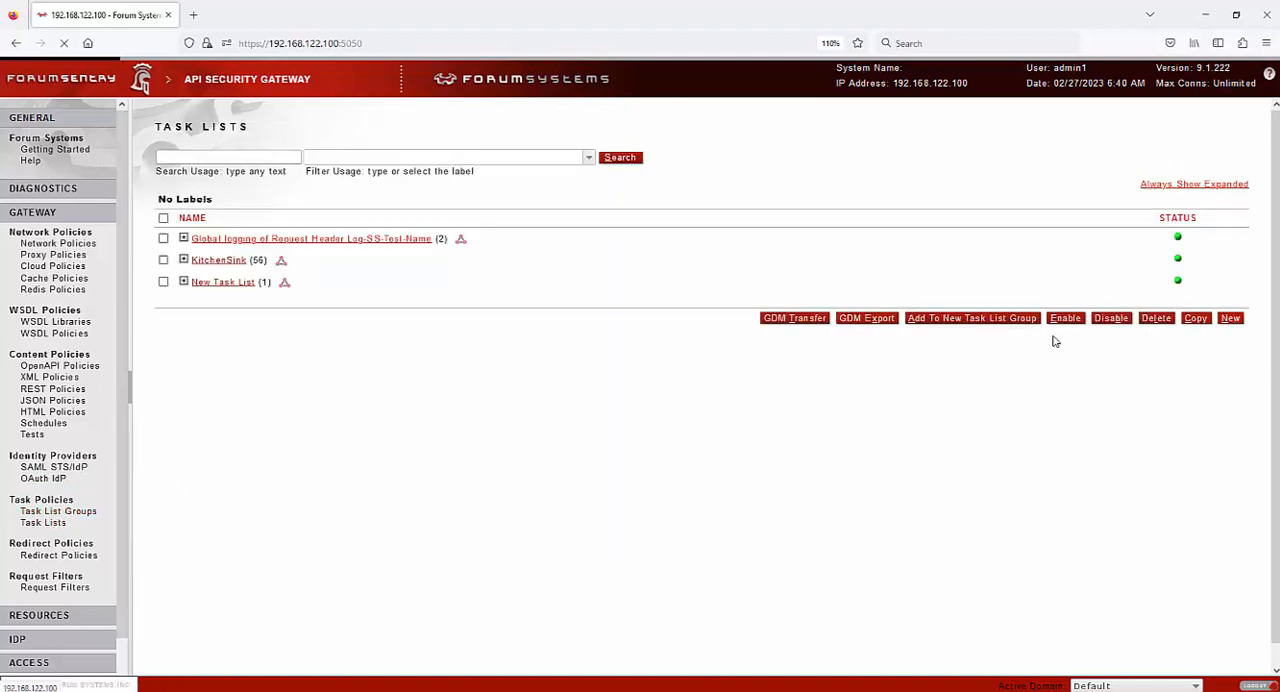
left_click(1195, 336)
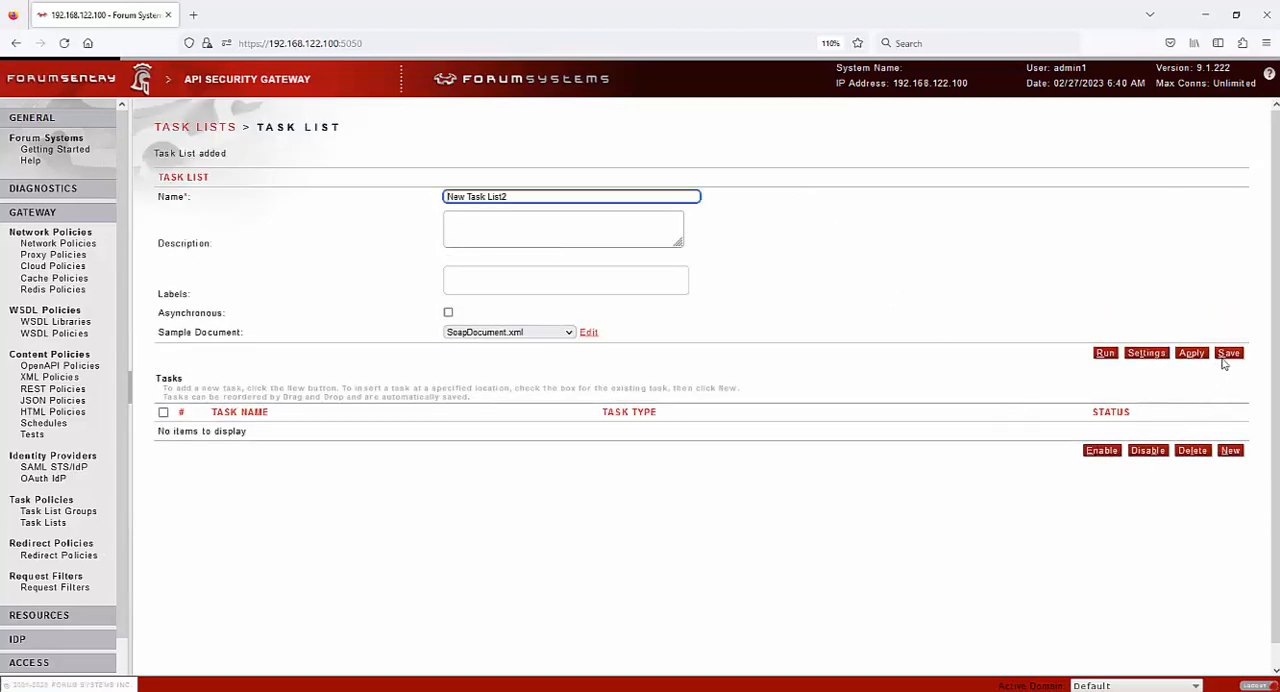
left_click(1231, 451)
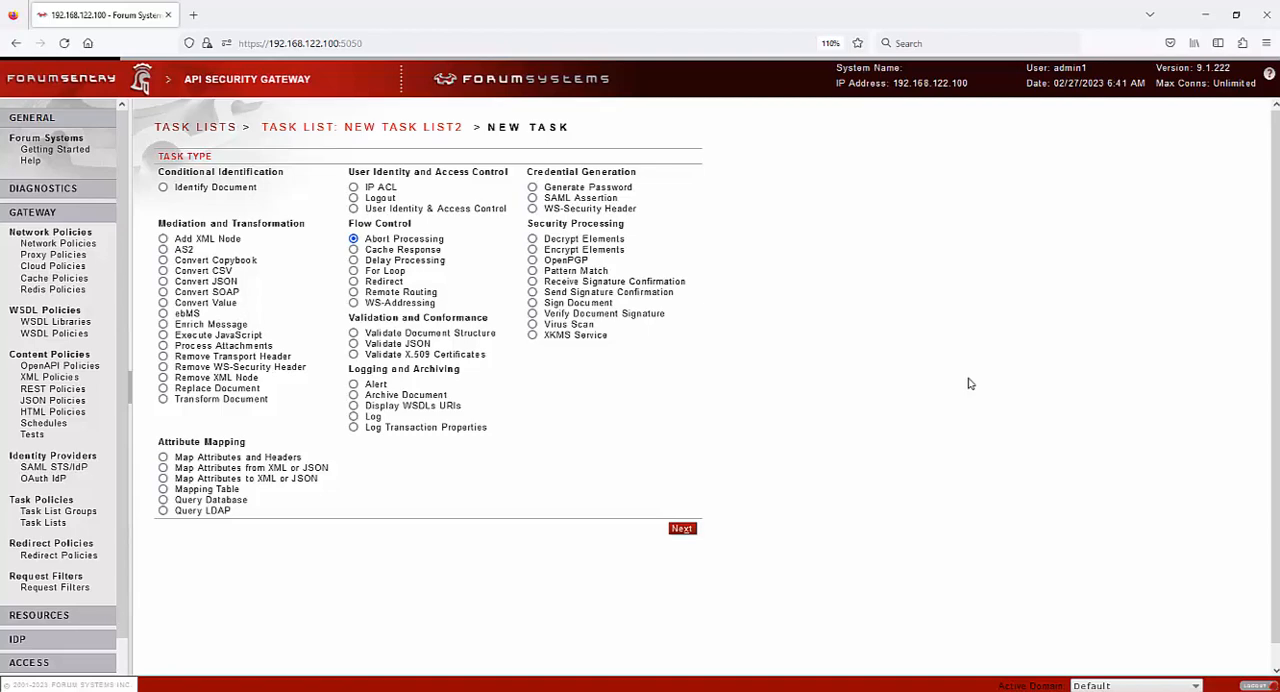
View the Redirect Policies list and examine the message type filters of the KitchenSink request filter policy
left_click(66, 557)
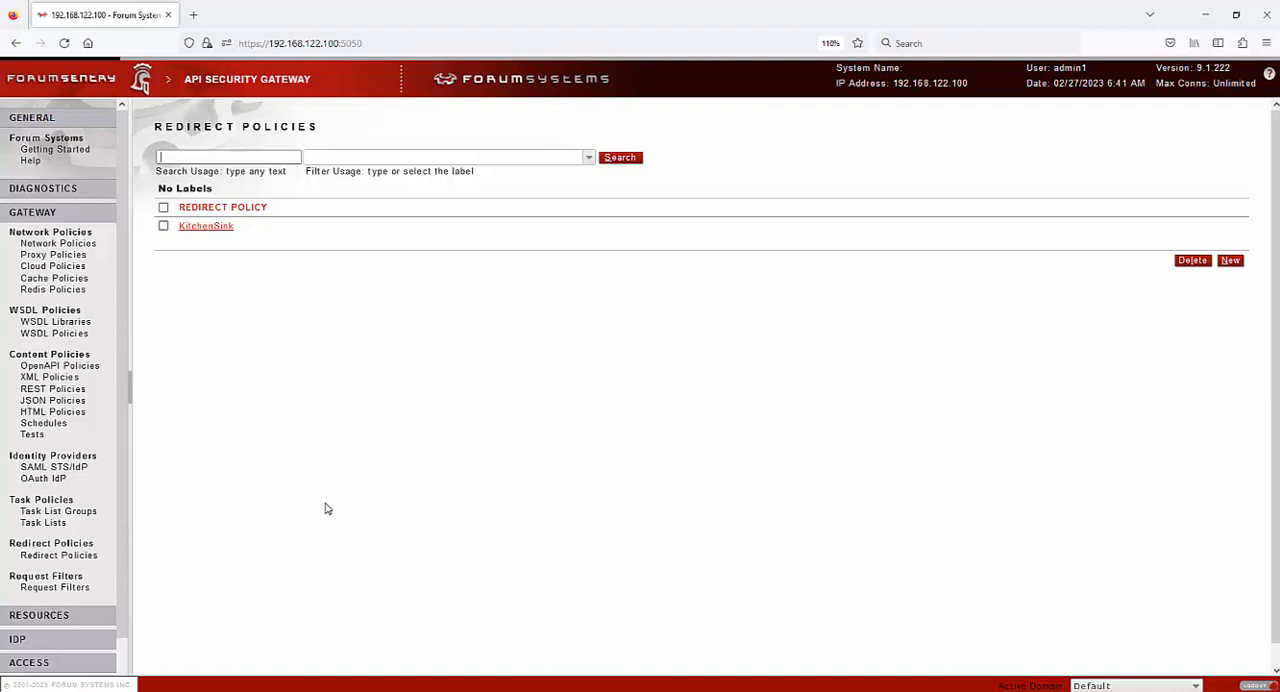
left_click(55, 587)
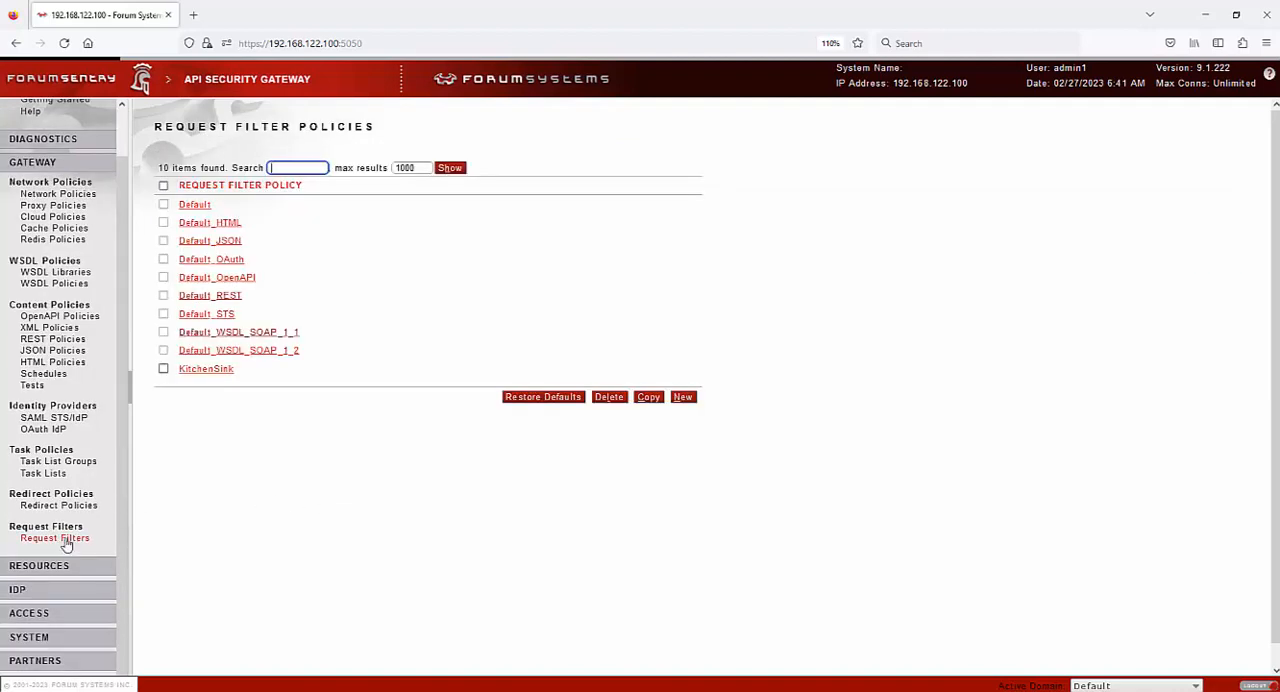
left_click(211, 371)
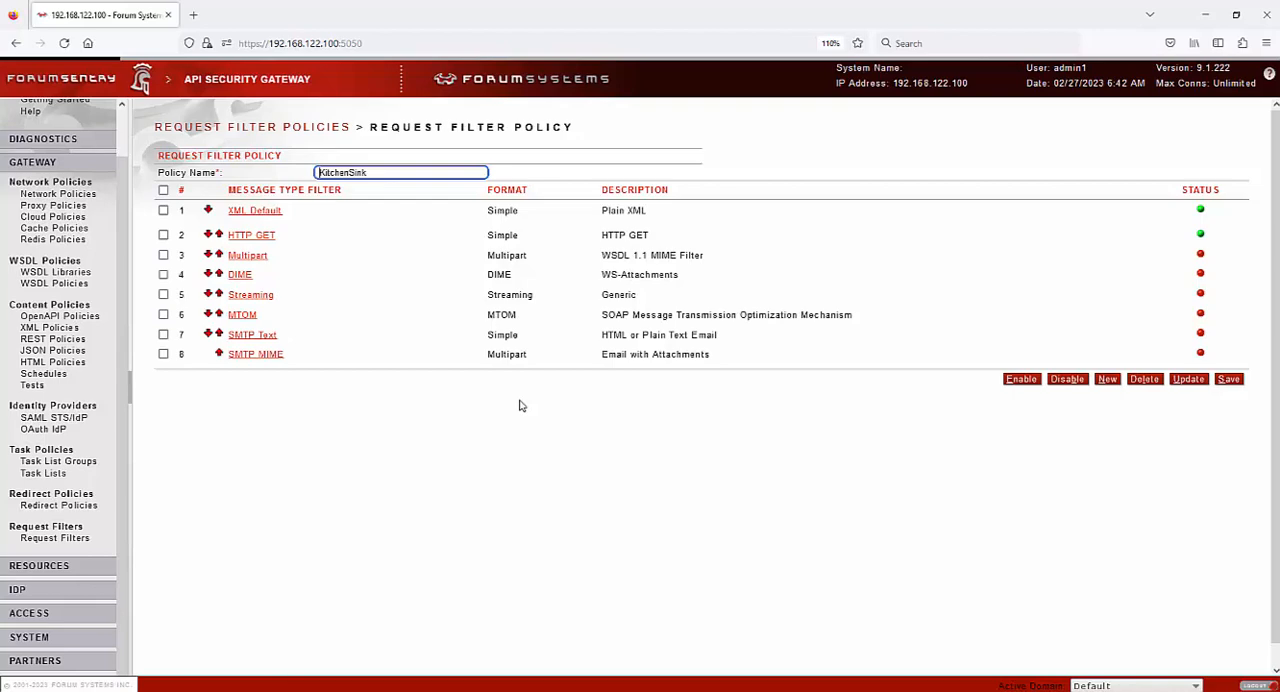
View the PKI keys under Resources and examine the KitchenSink signer group's certificate and revocation settings
left_click(32, 162)
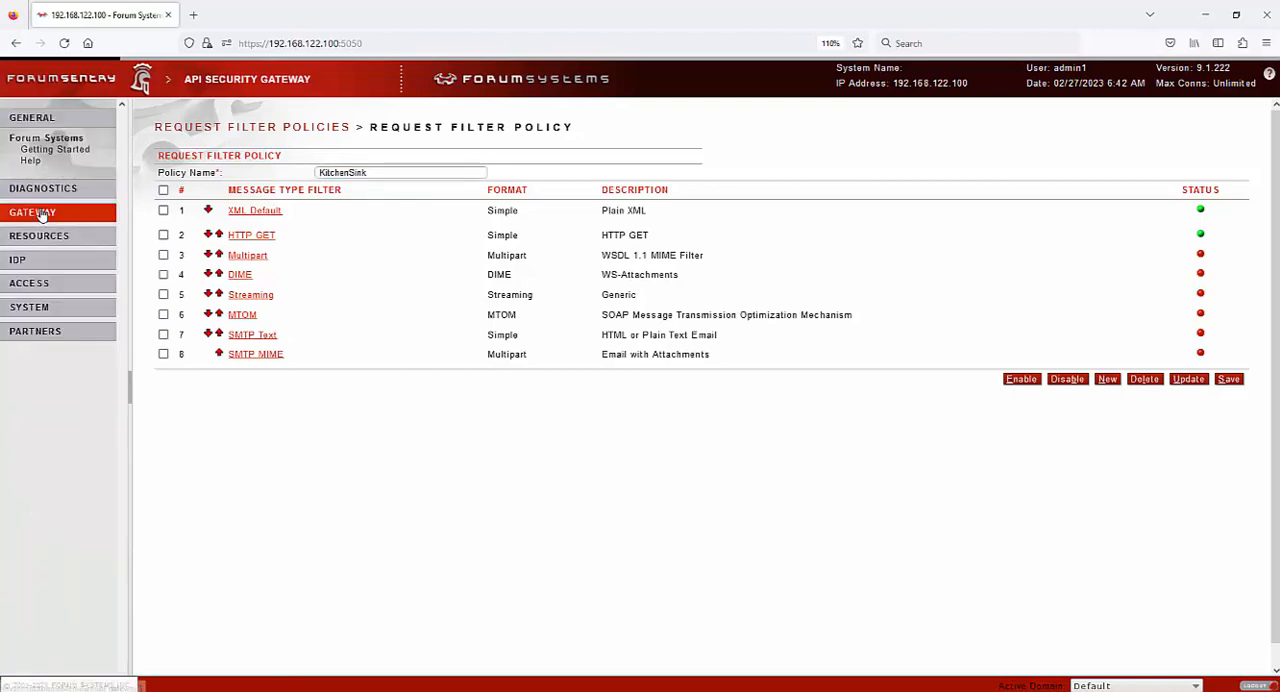
left_click(40, 236)
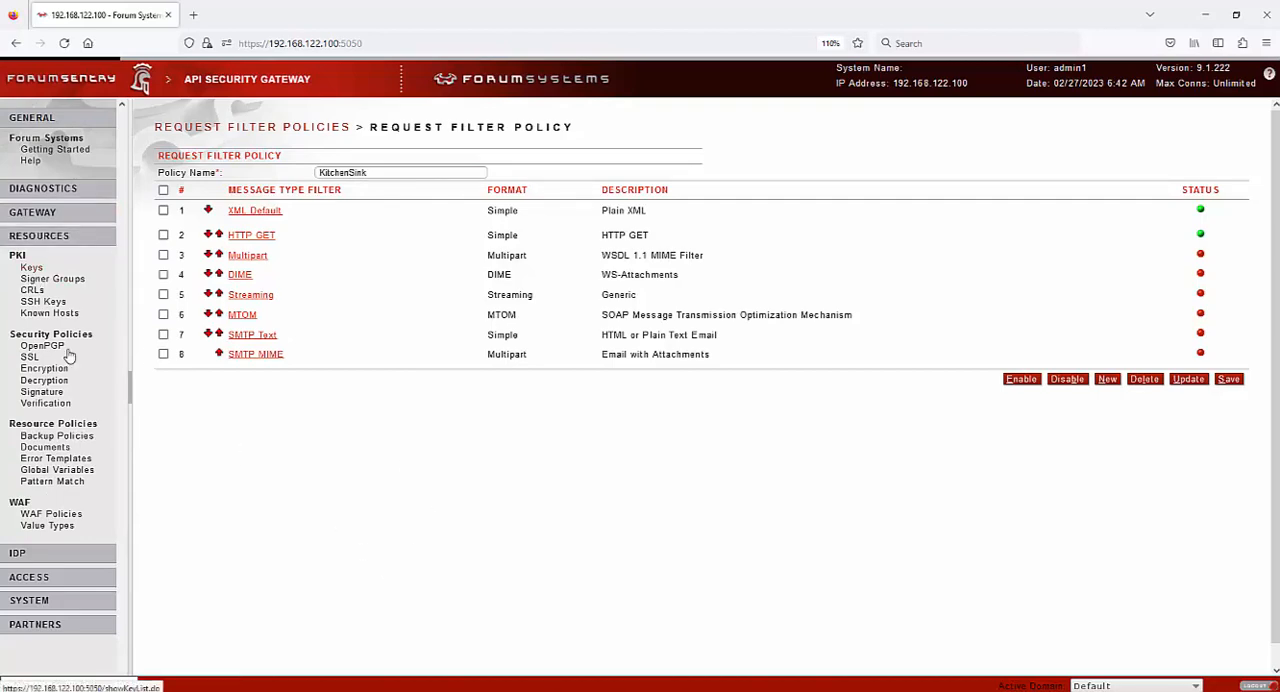
left_click(32, 268)
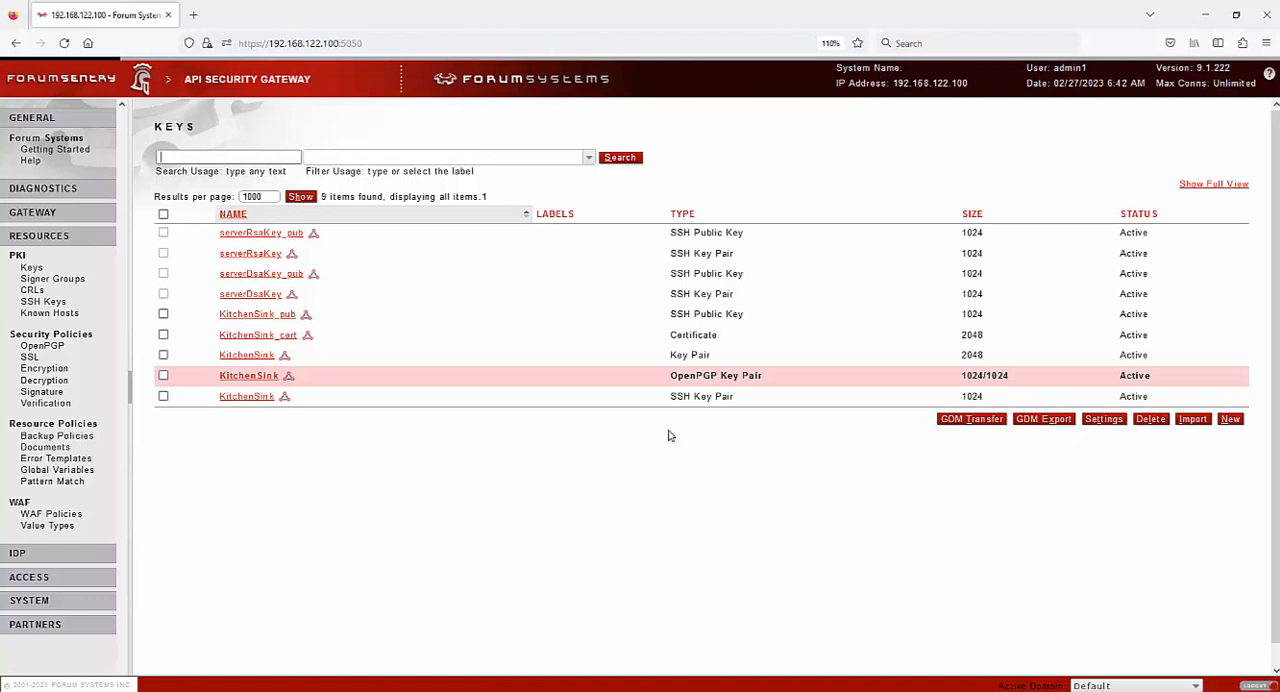
left_click(66, 282)
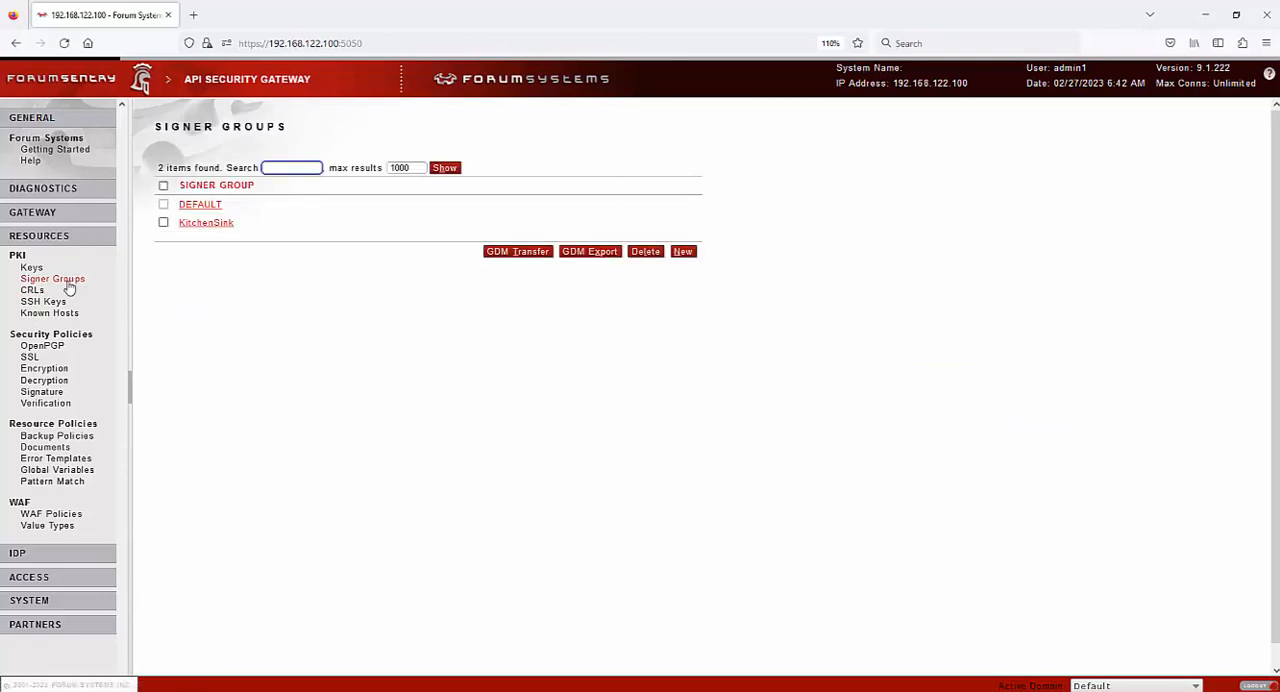
left_click(205, 222)
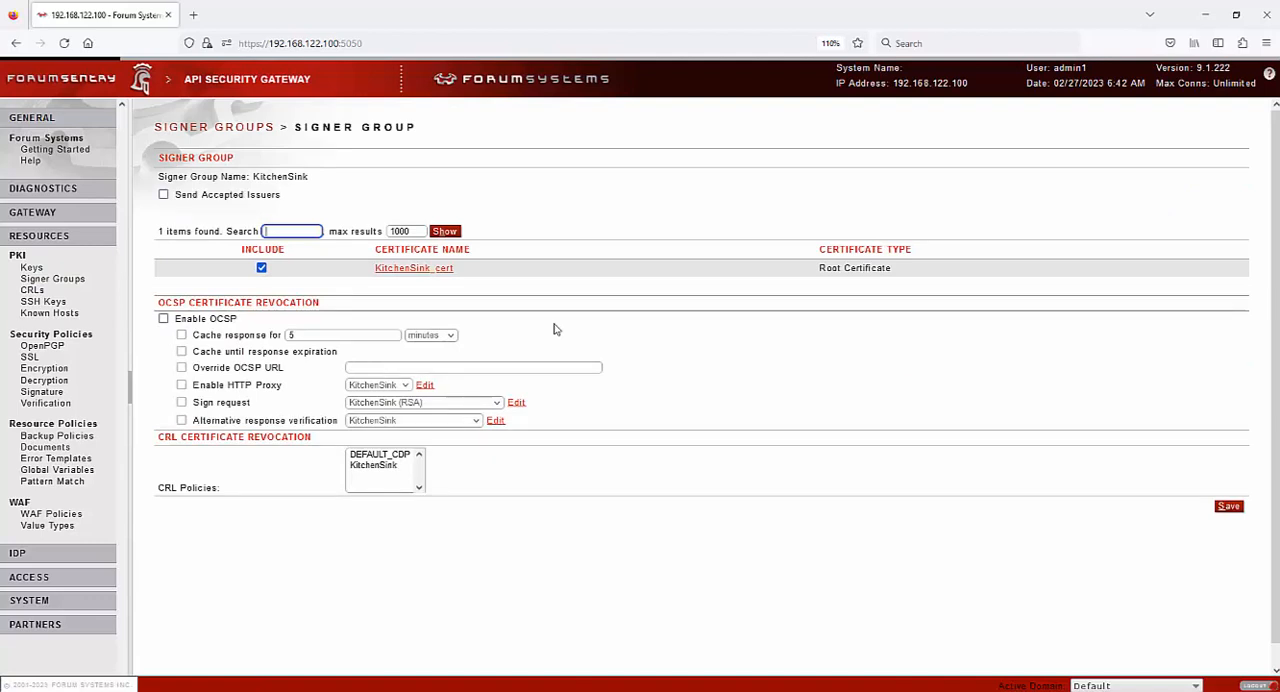
View the certificate revocation lists, the authorized SSH keys and the OpenPGP policies
left_click(32, 289)
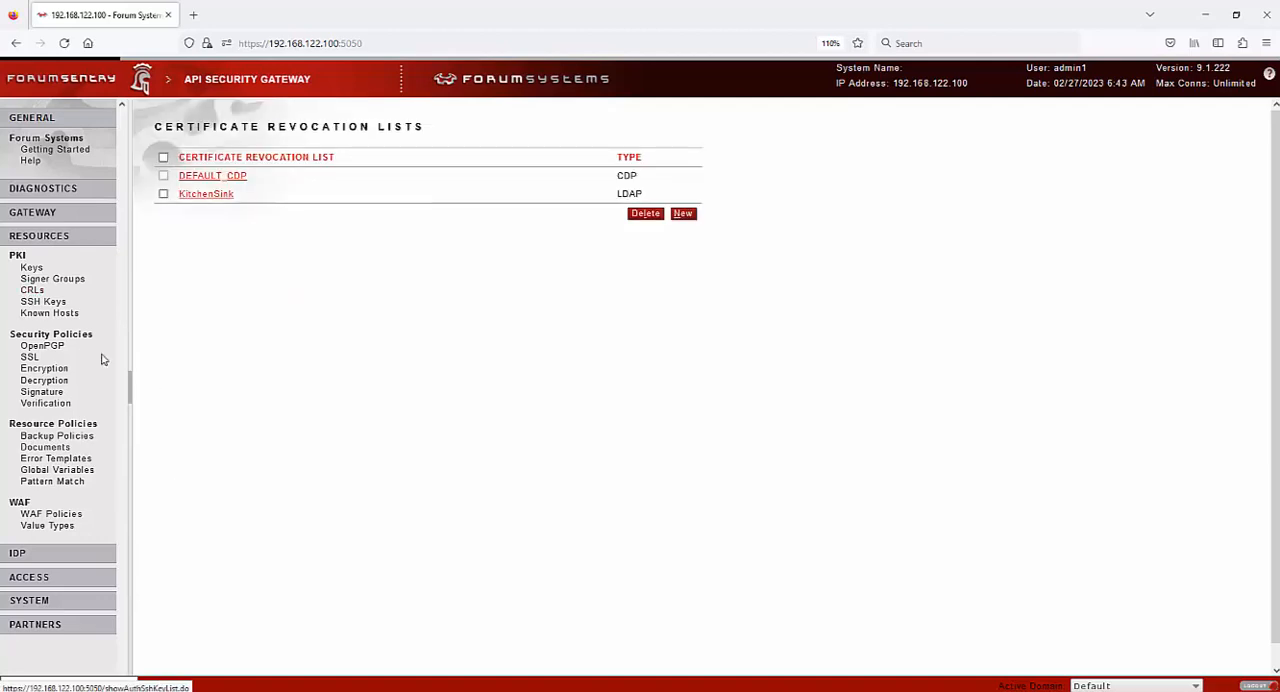
left_click(52, 305)
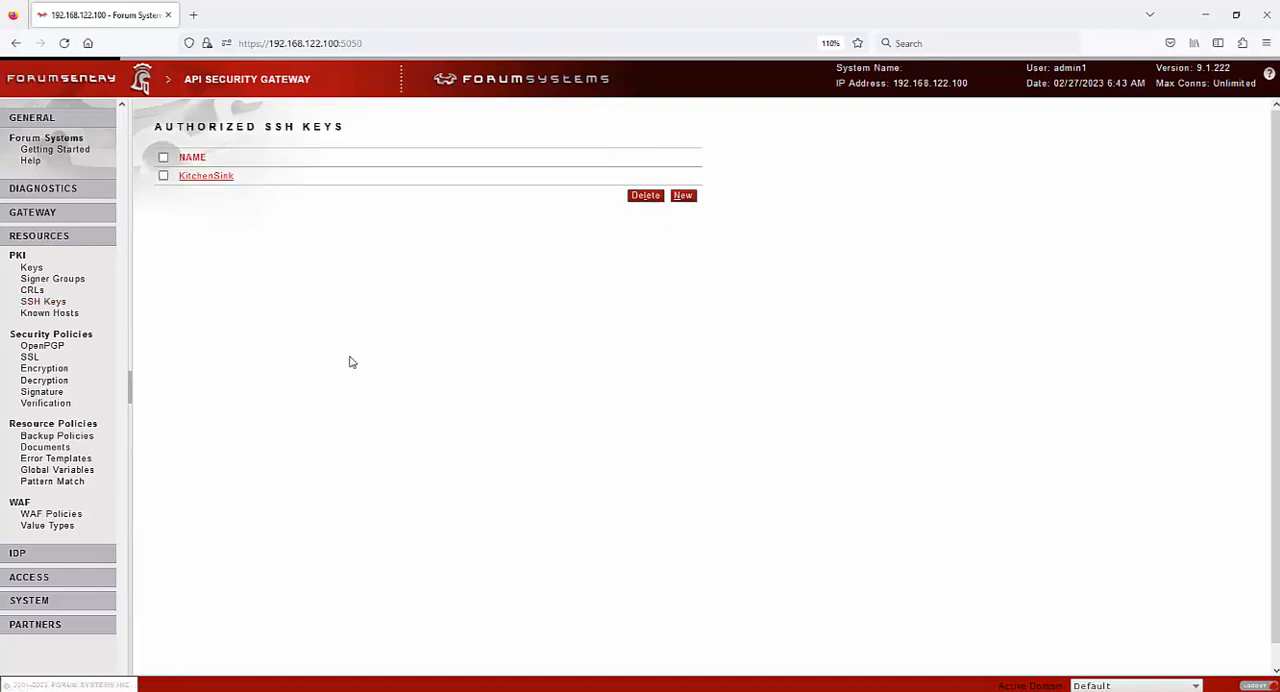
left_click(50, 347)
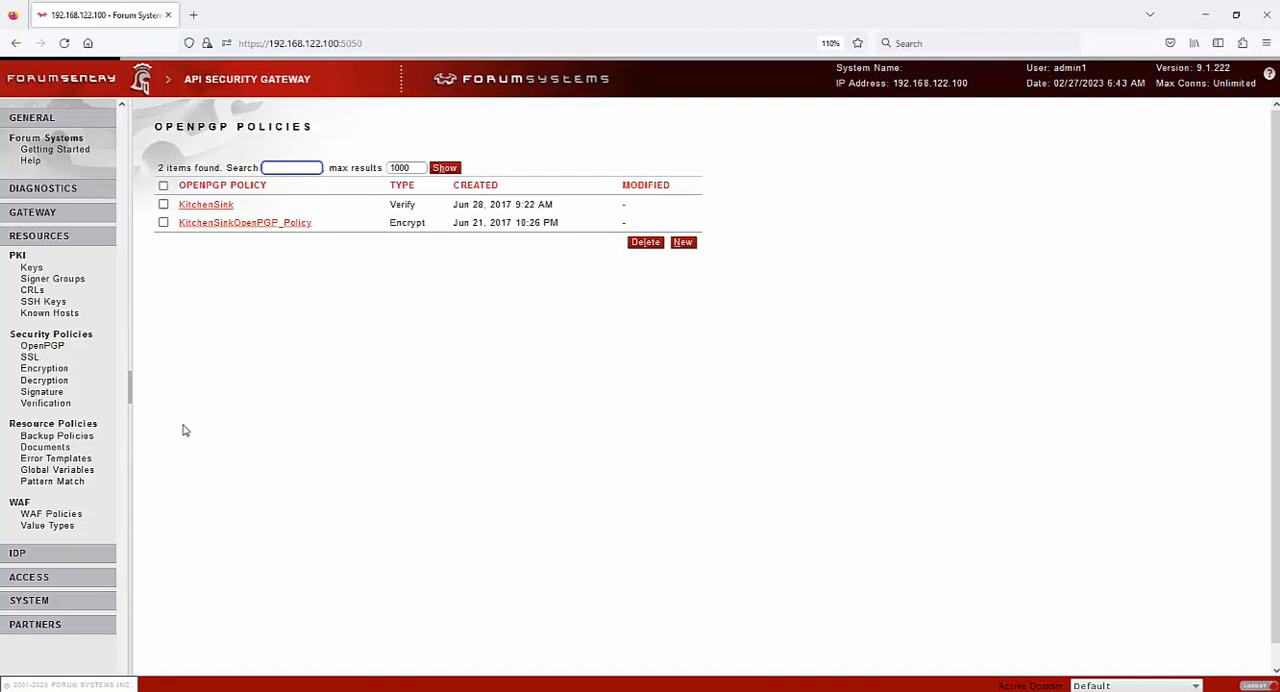
Open the KitchenSink SSL termination policy and examine its protocols and cipher suites
left_click(30, 358)
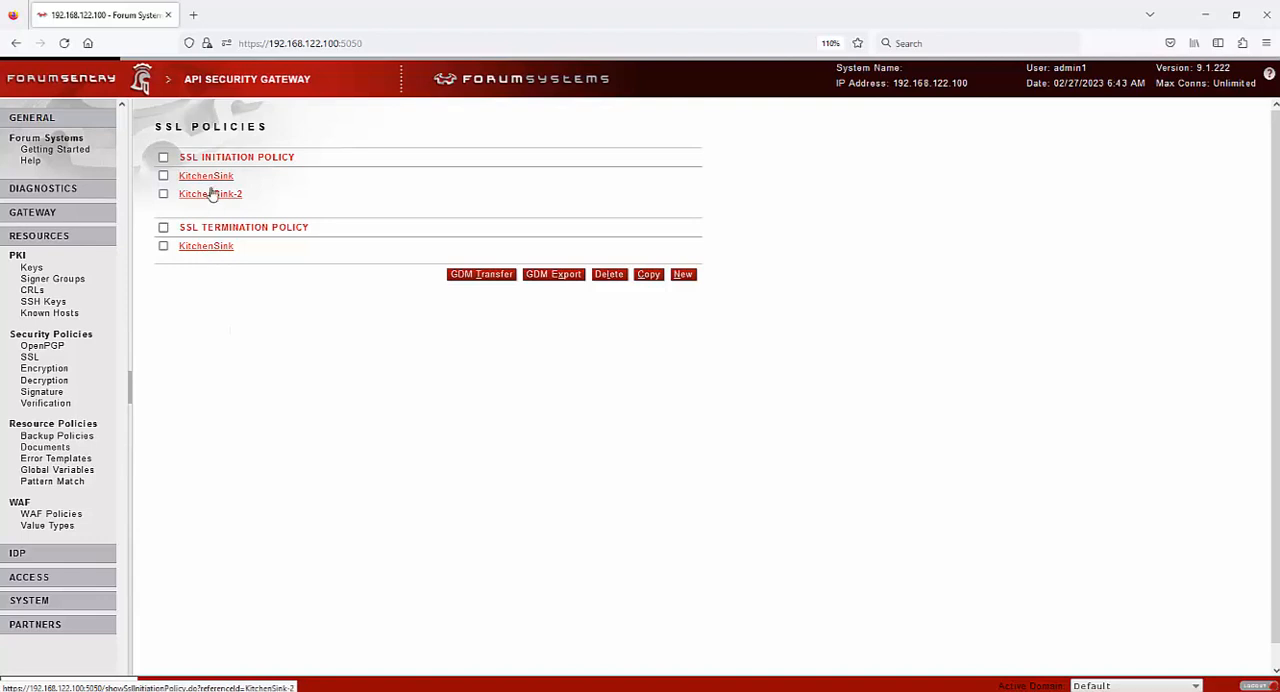
left_click(206, 249)
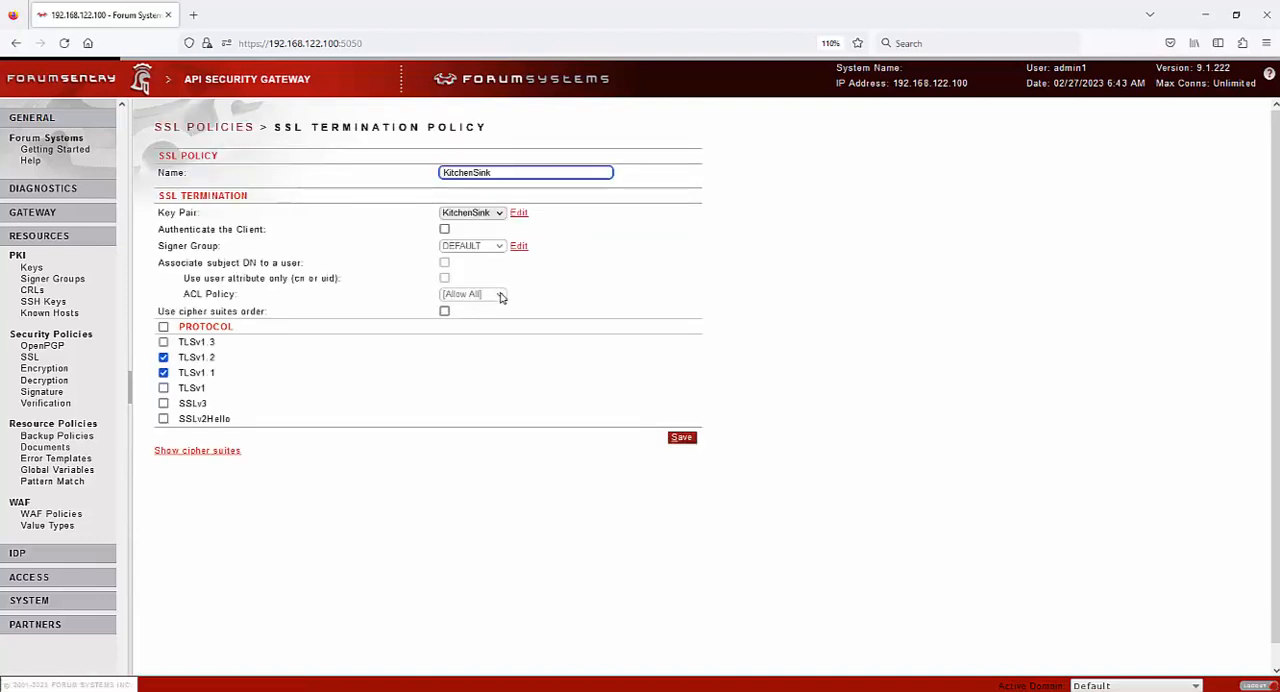
left_click(168, 451)
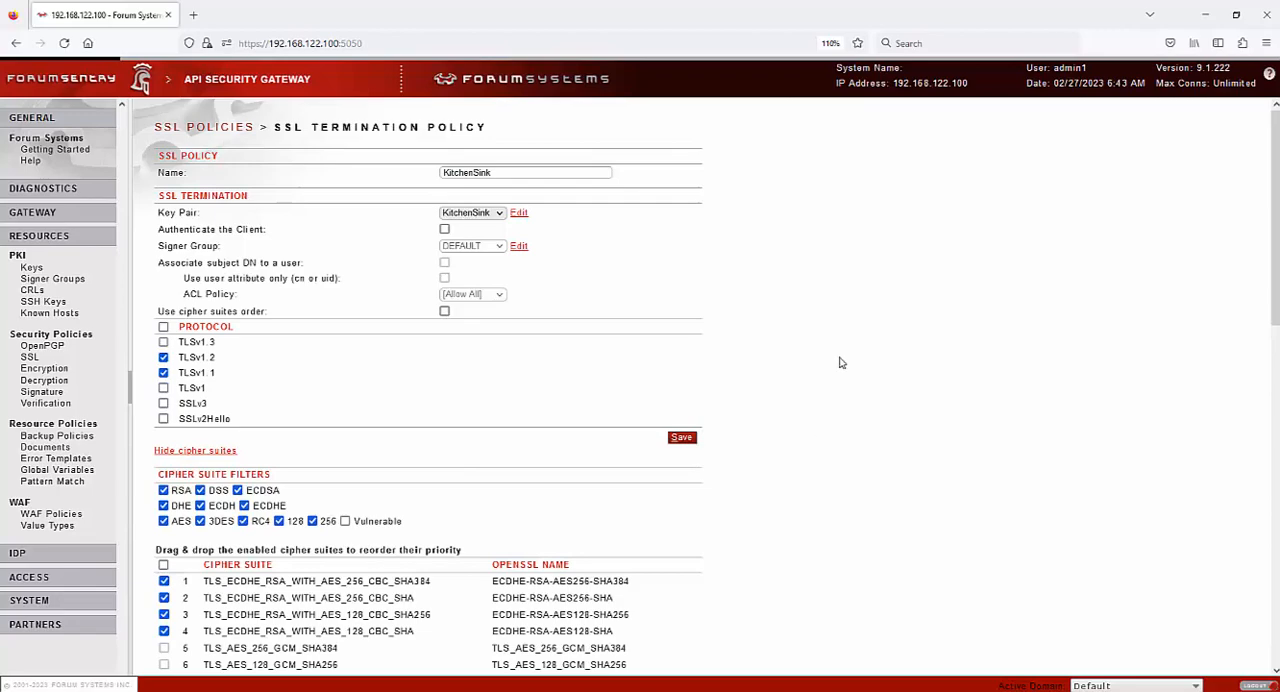
scroll(829, 306, "down", 3)
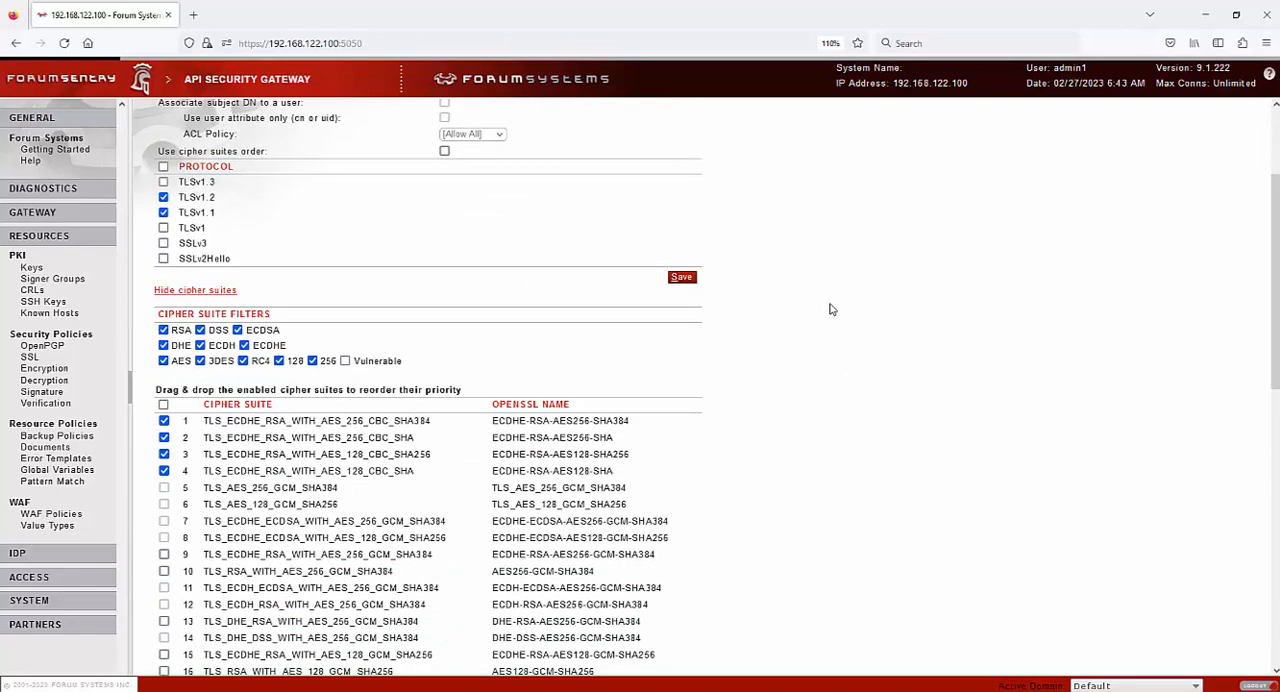
Examine the settings of the KitchenSink encryption policy and the KitchenSink decryption policy
left_click(44, 369)
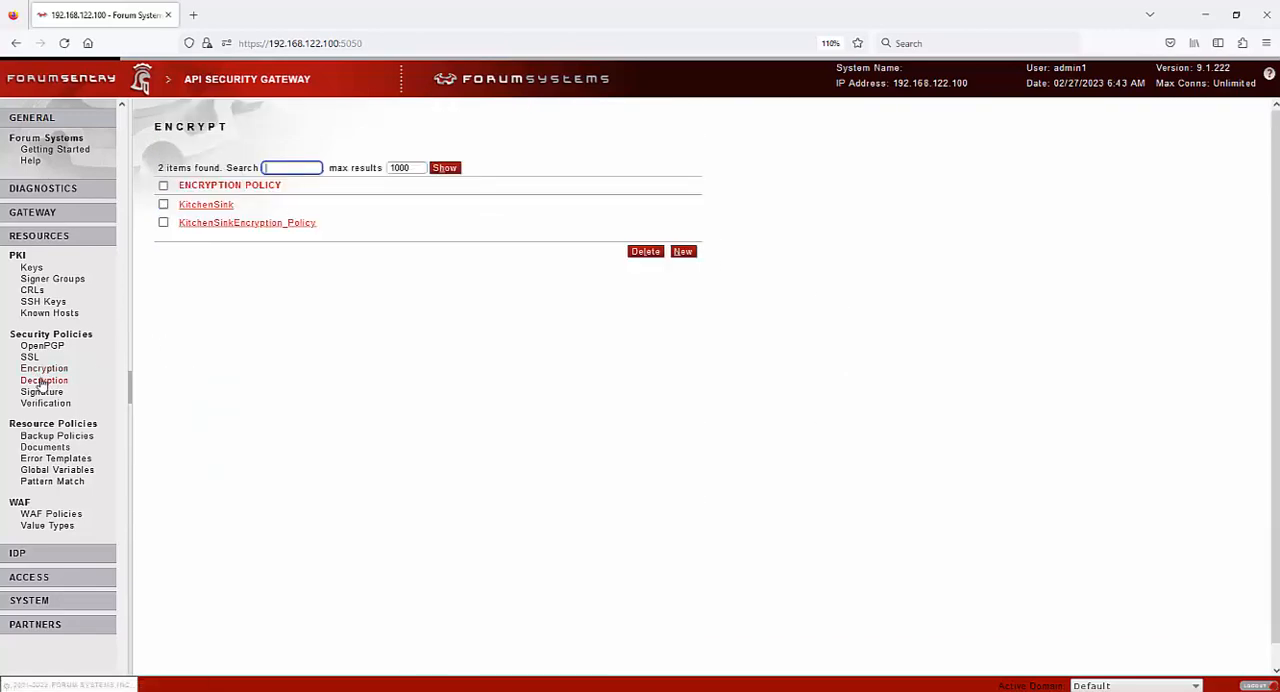
left_click(191, 206)
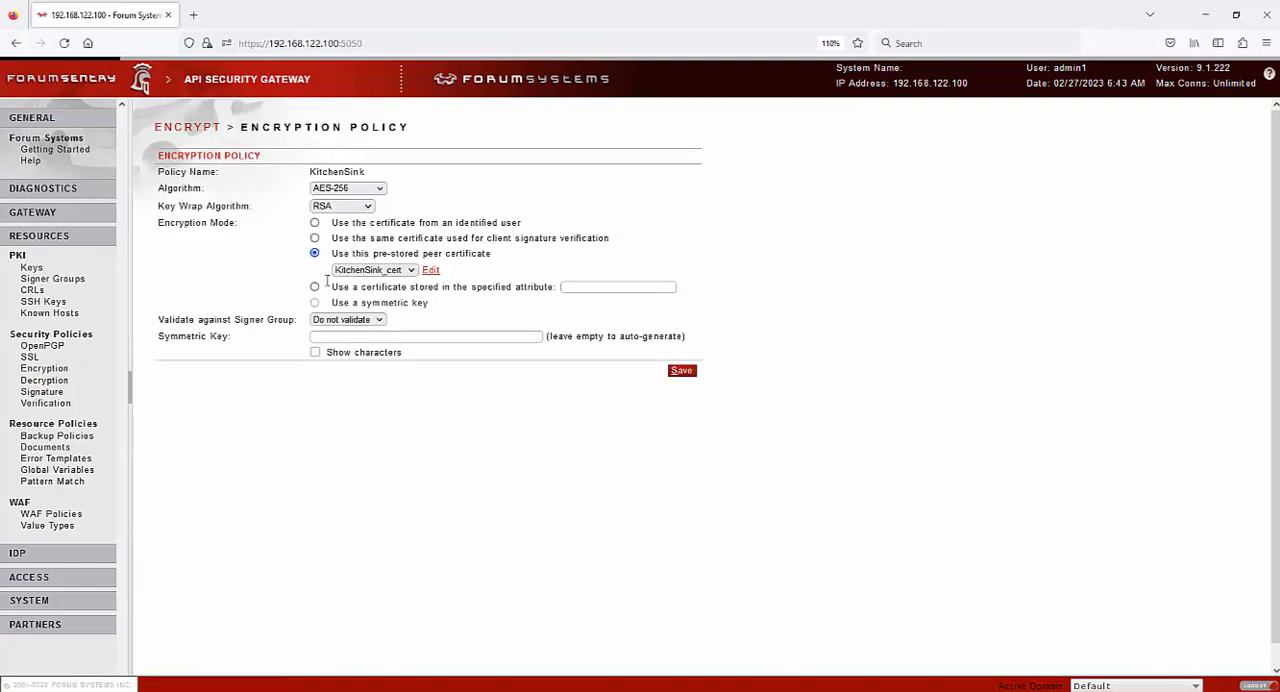
left_click(50, 381)
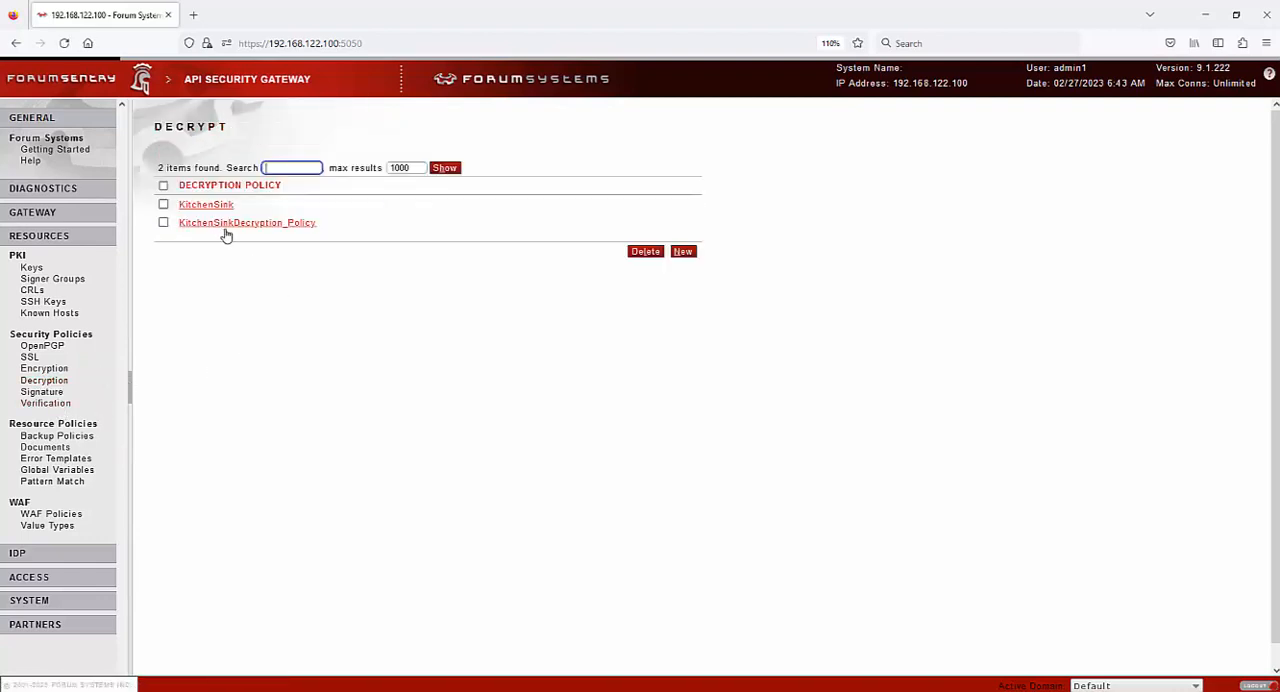
left_click(207, 205)
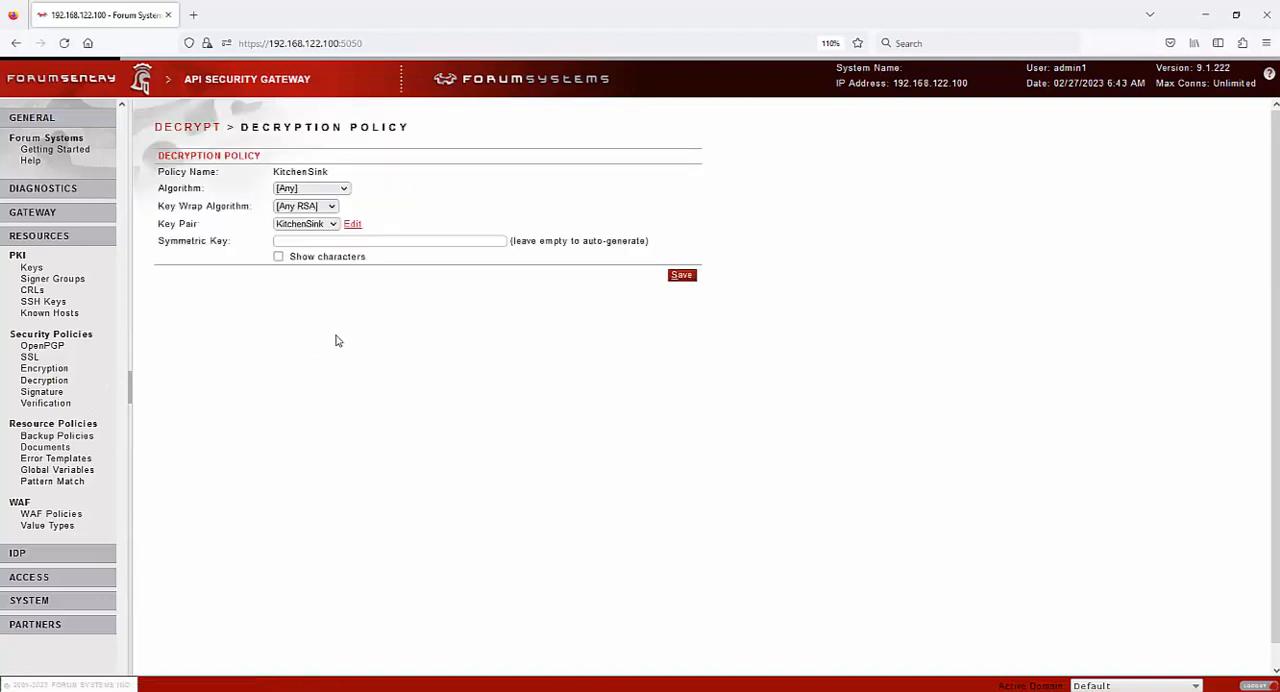
Open the KitchenSink signature policy and examine its signature algorithm, digest algorithm and symmetric key options
left_click(42, 392)
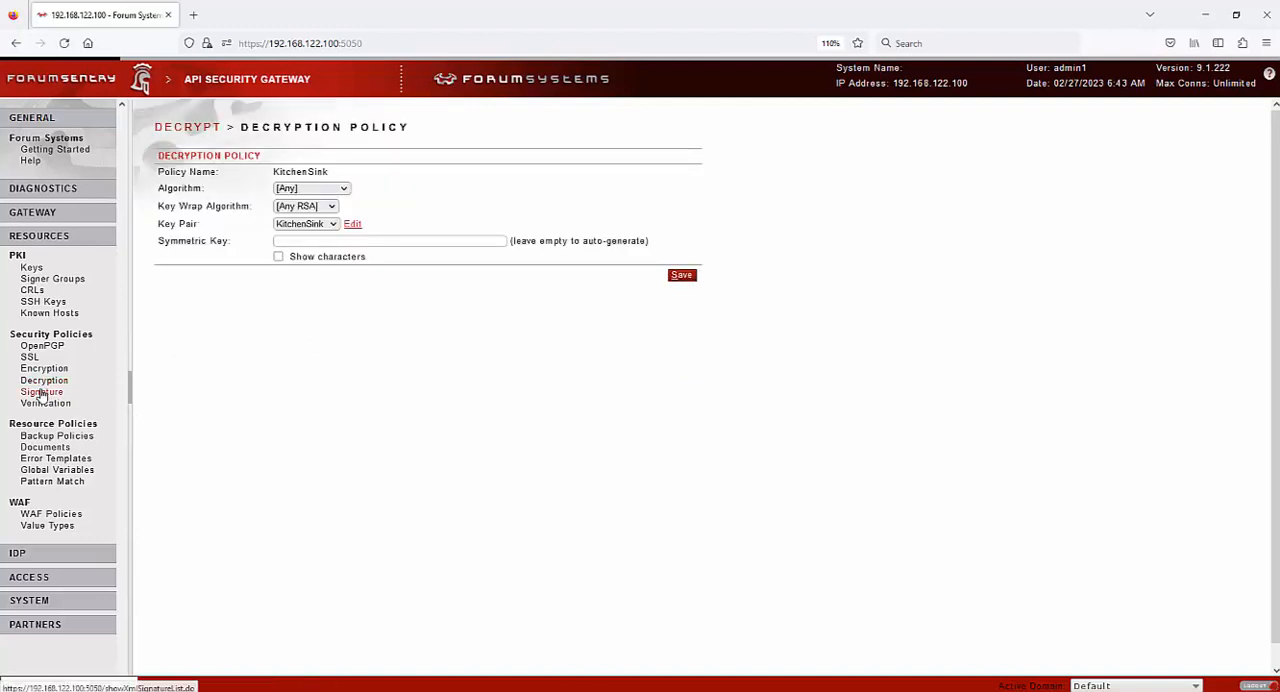
left_click(224, 207)
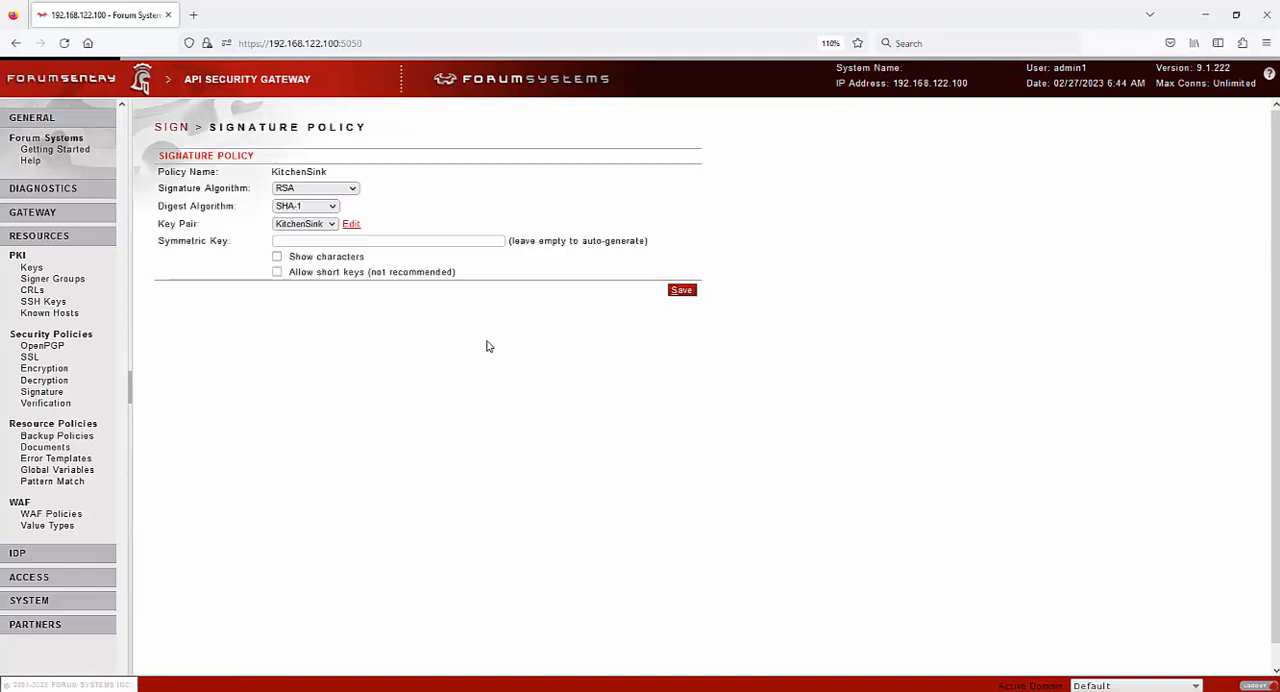
left_click(329, 191)
left_click(217, 335)
left_click(306, 208)
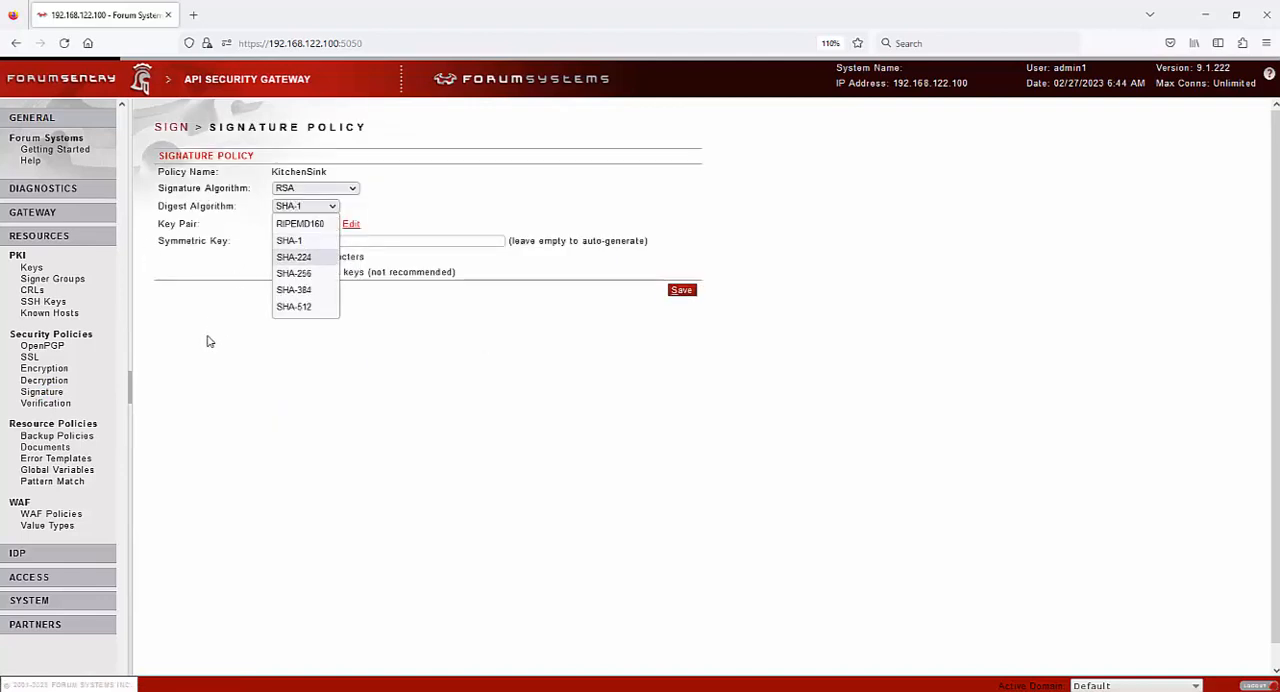
left_click(207, 337)
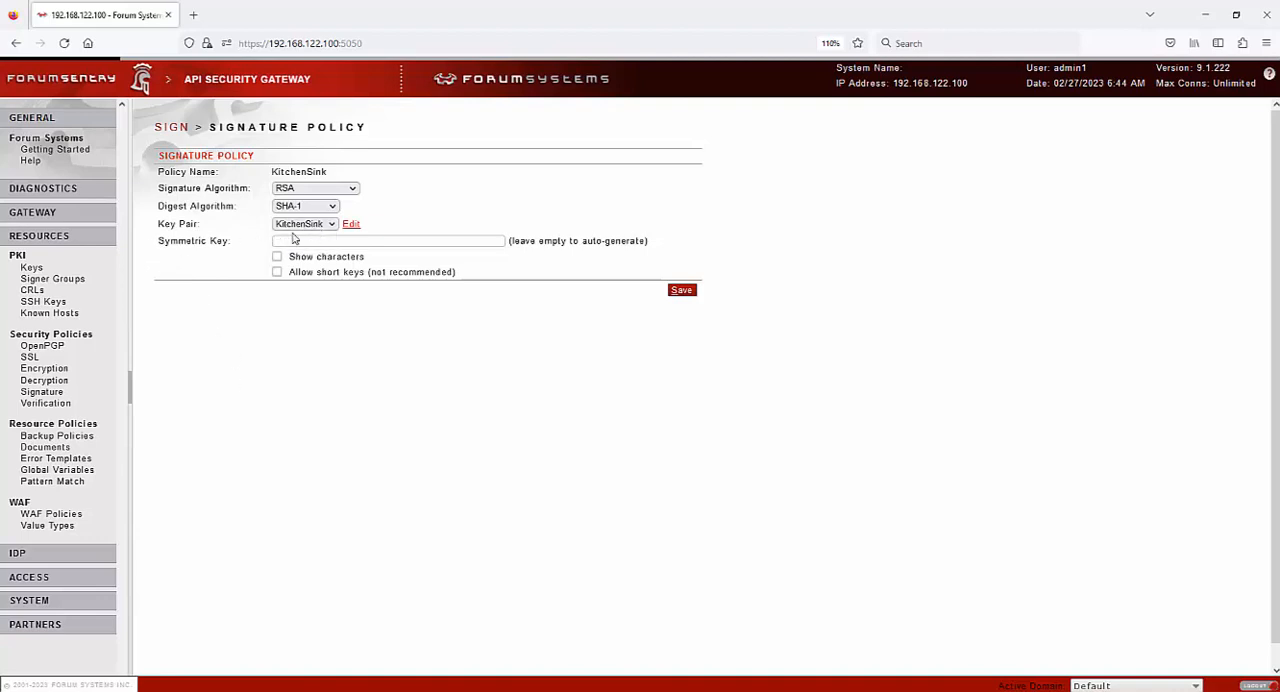
triple_click(186, 246)
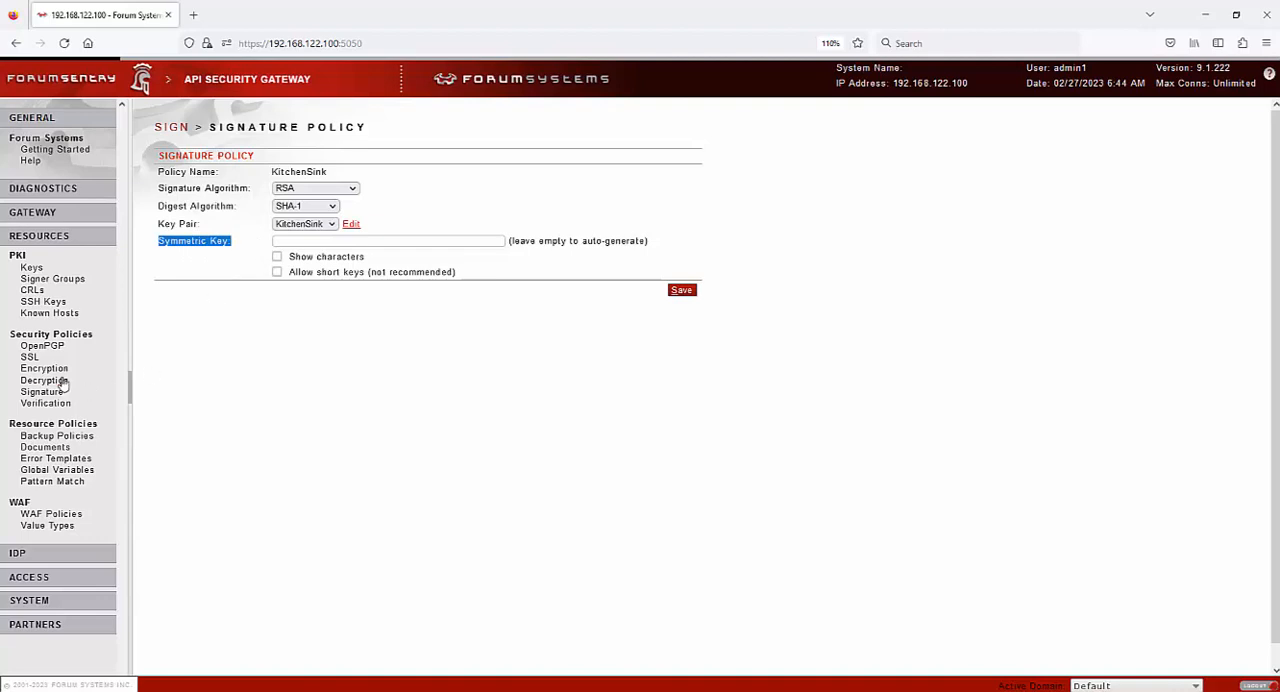
Open DefaultBackupPolicy and examine the available backup destinations, leaving the selection unchanged
left_click(62, 437)
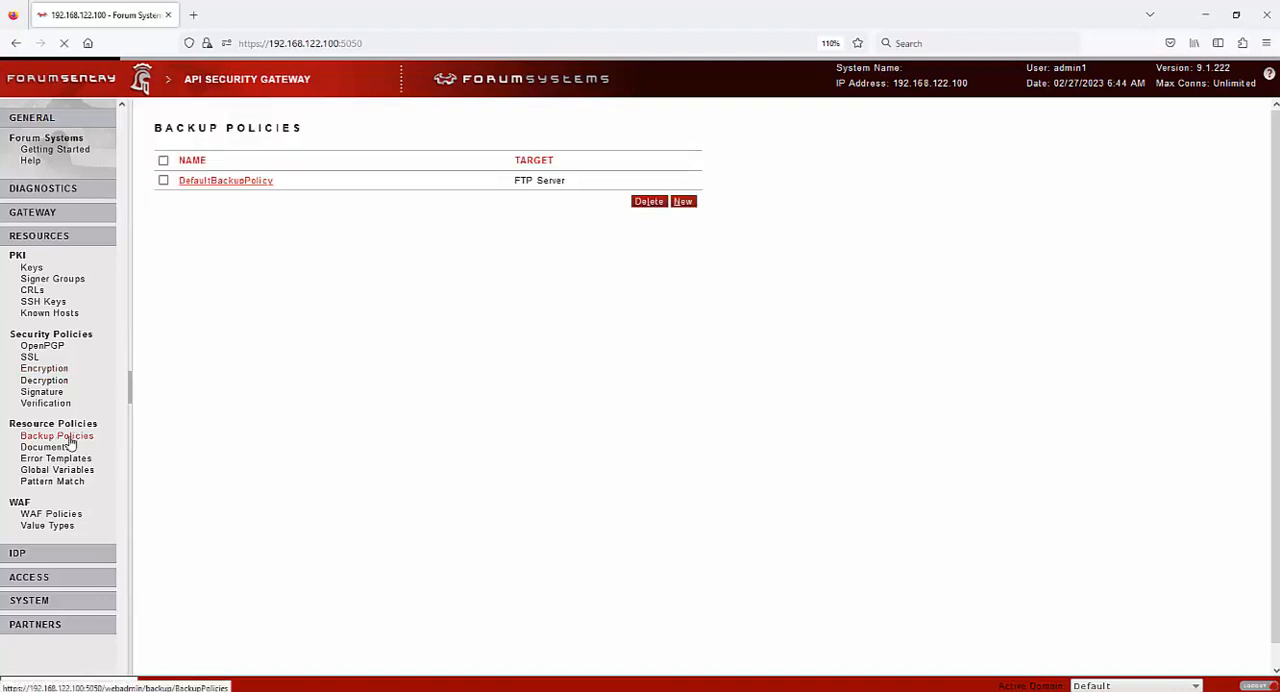
left_click(215, 181)
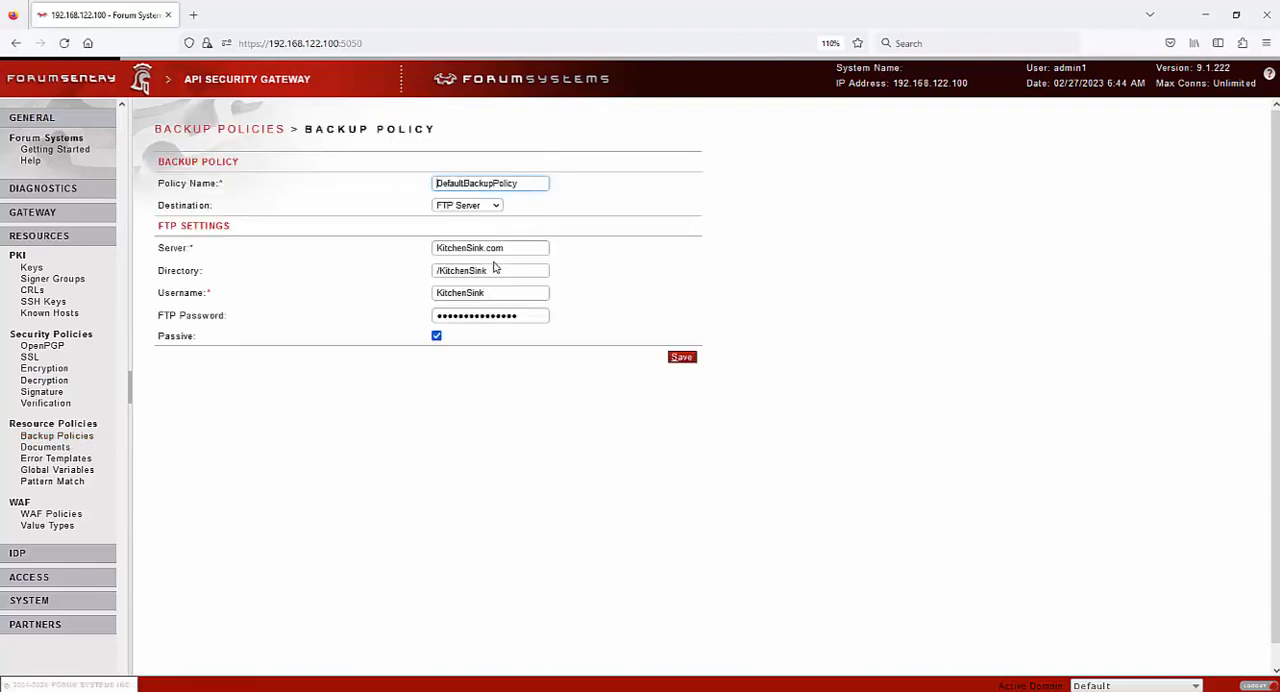
left_click(457, 205)
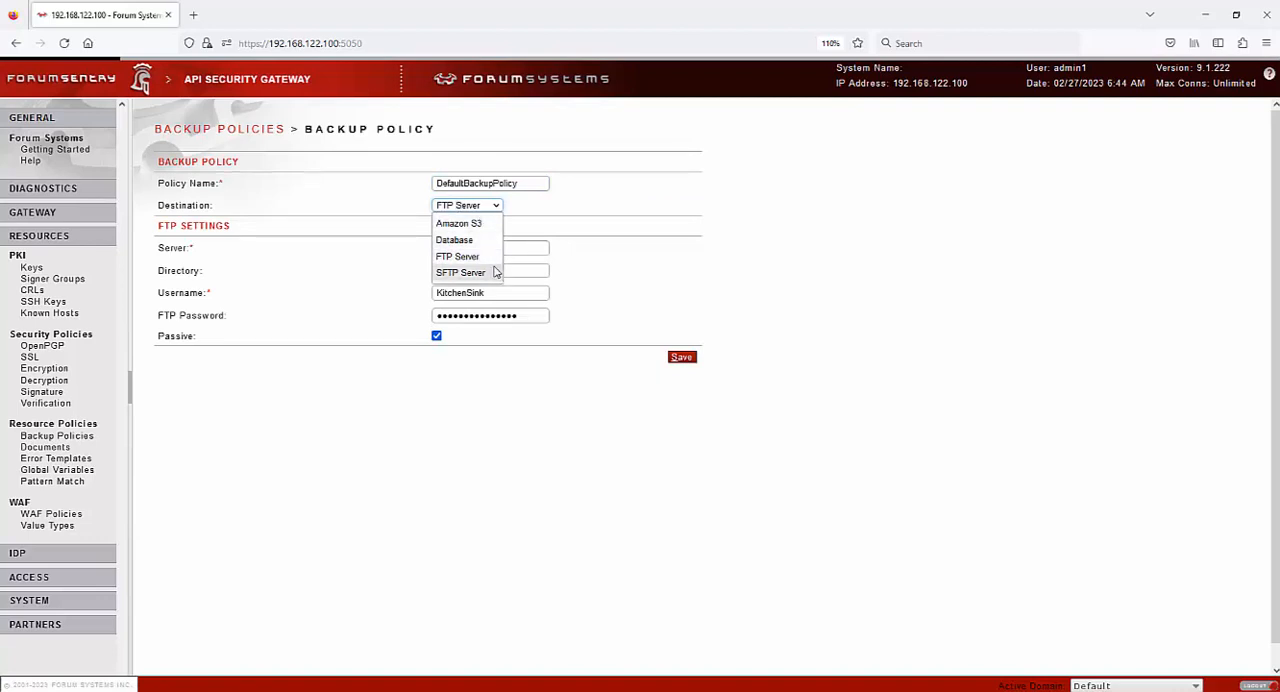
left_click(760, 228)
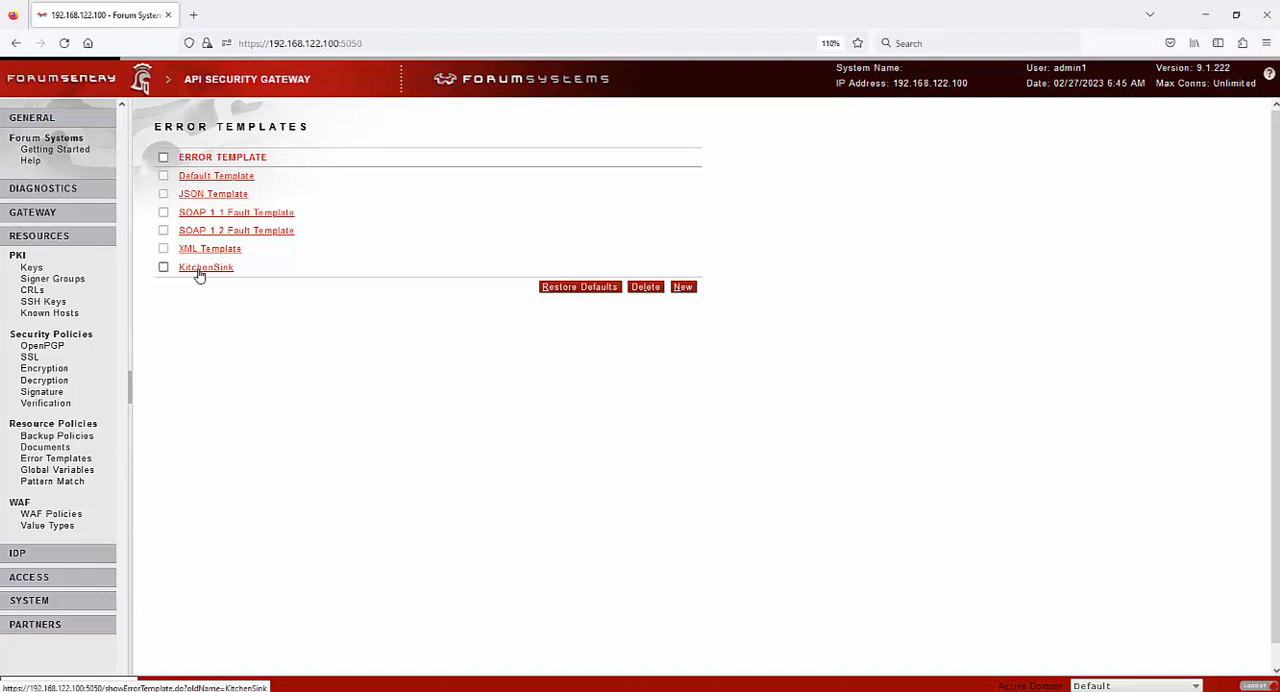
View the KitchenSink error template details and the Global Variables, Pattern Match and WAF policy lists
left_click(199, 268)
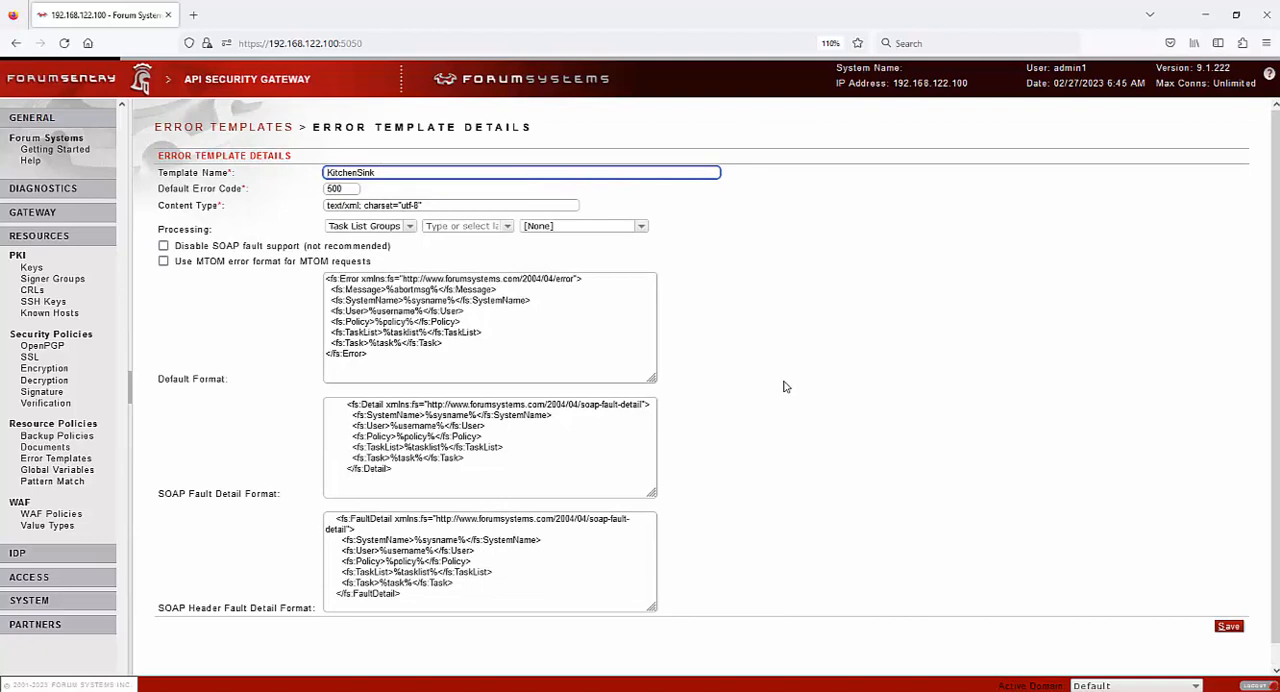
left_click(57, 469)
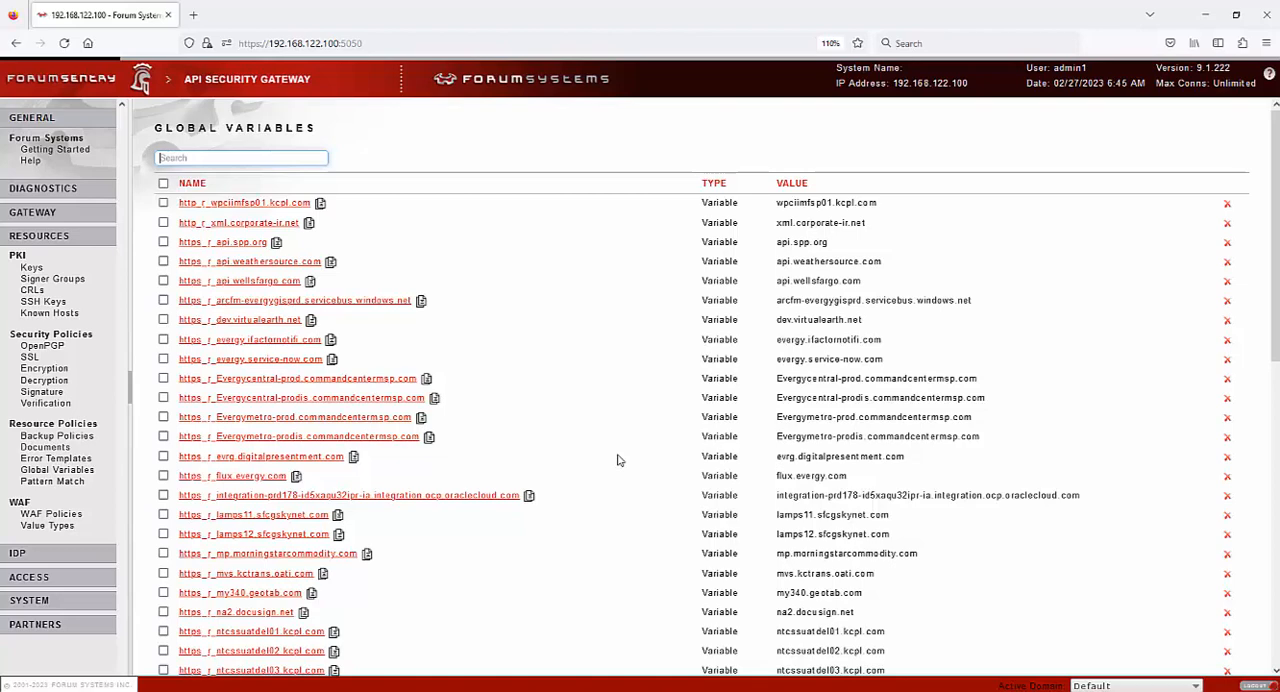
left_click(52, 482)
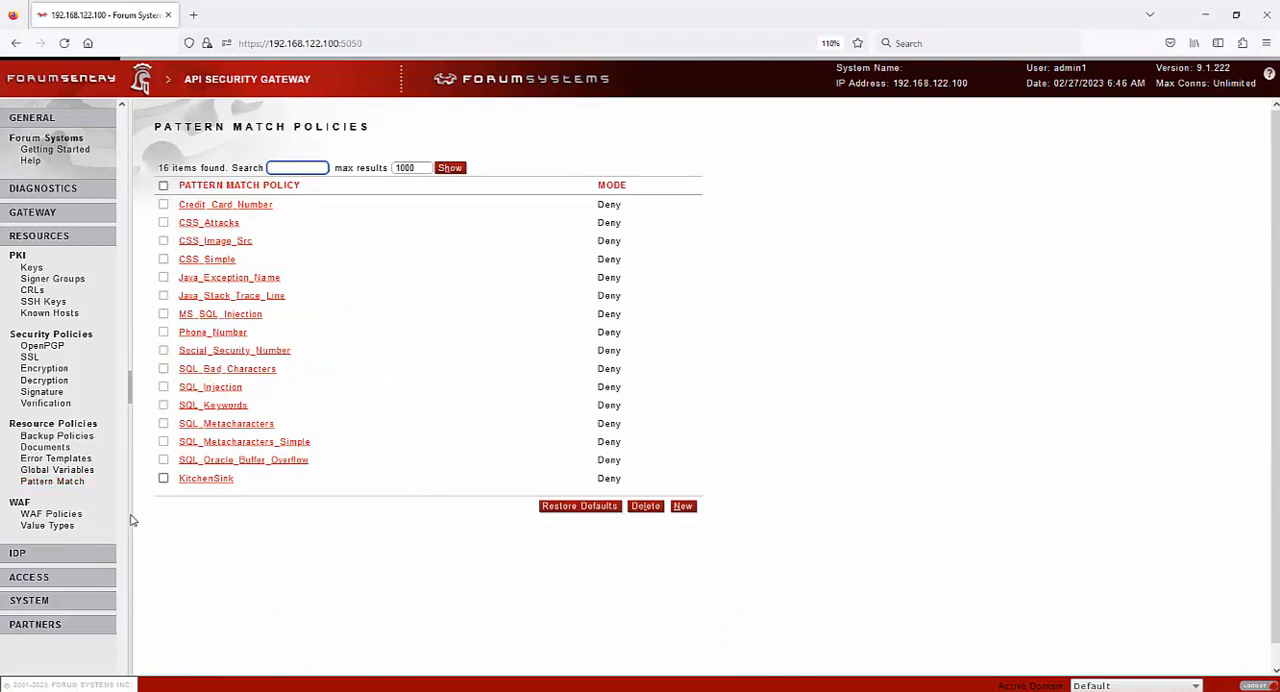
left_click(80, 513)
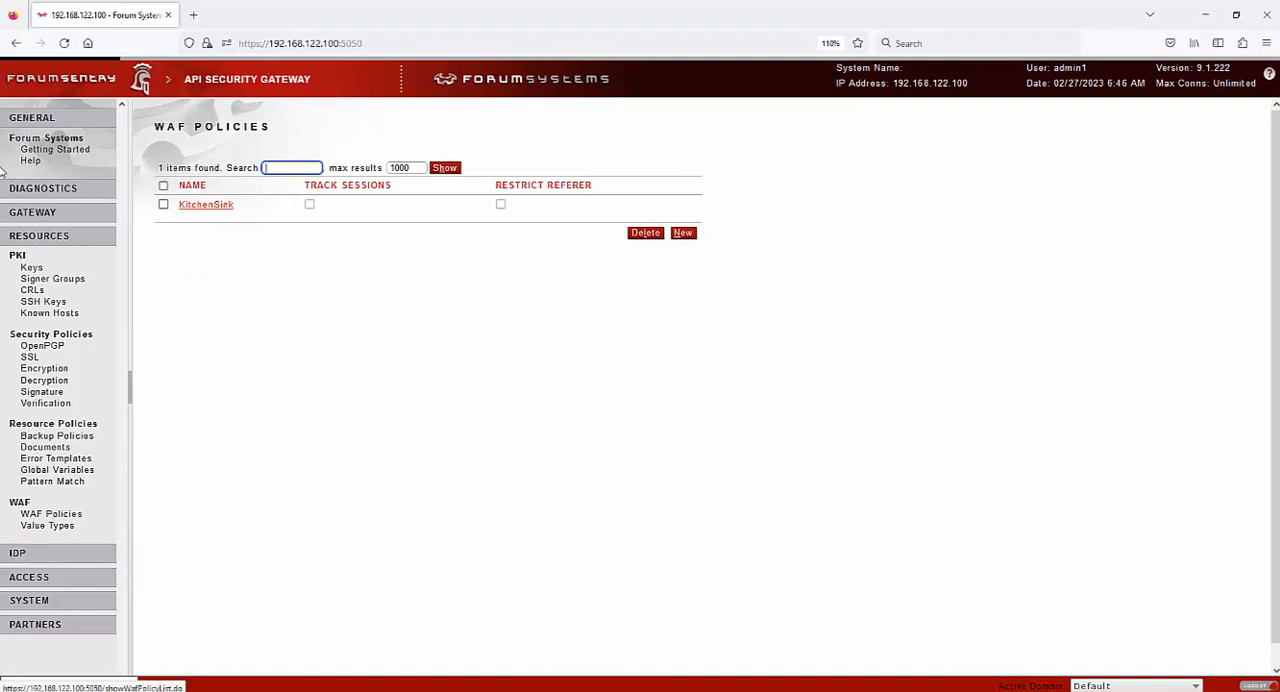
View the rule, group, schedule and action policies in the IDP section
left_click(47, 249)
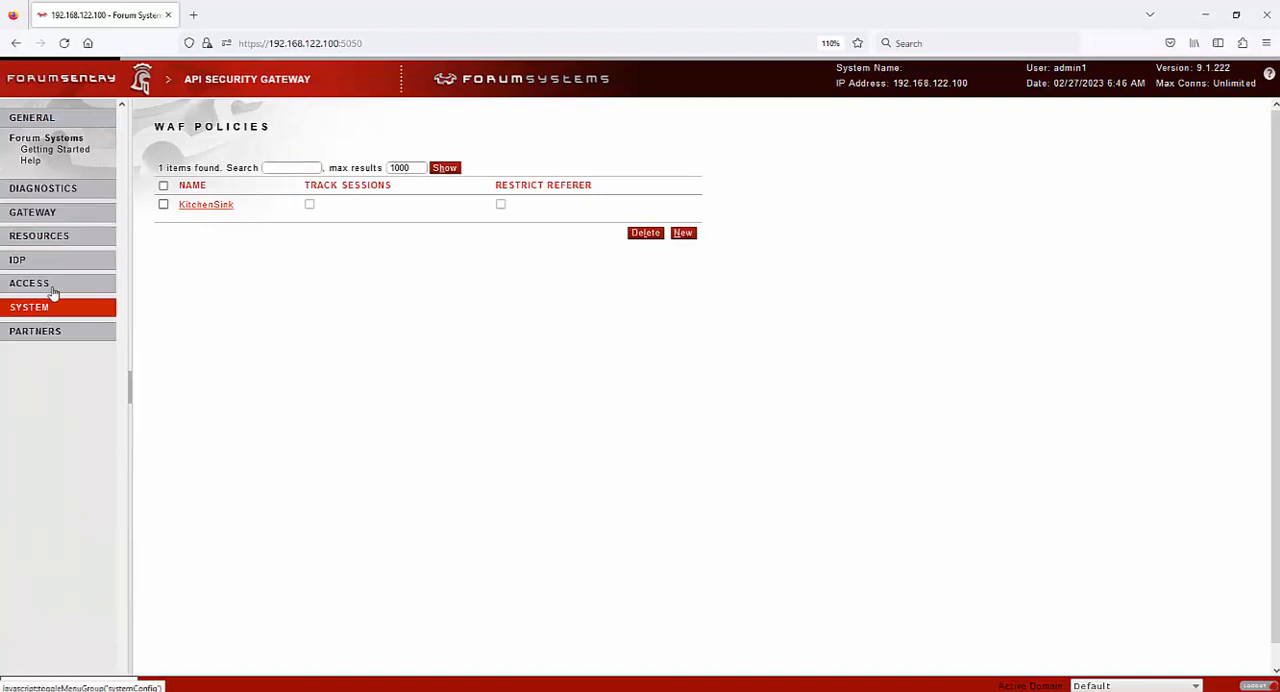
left_click(40, 260)
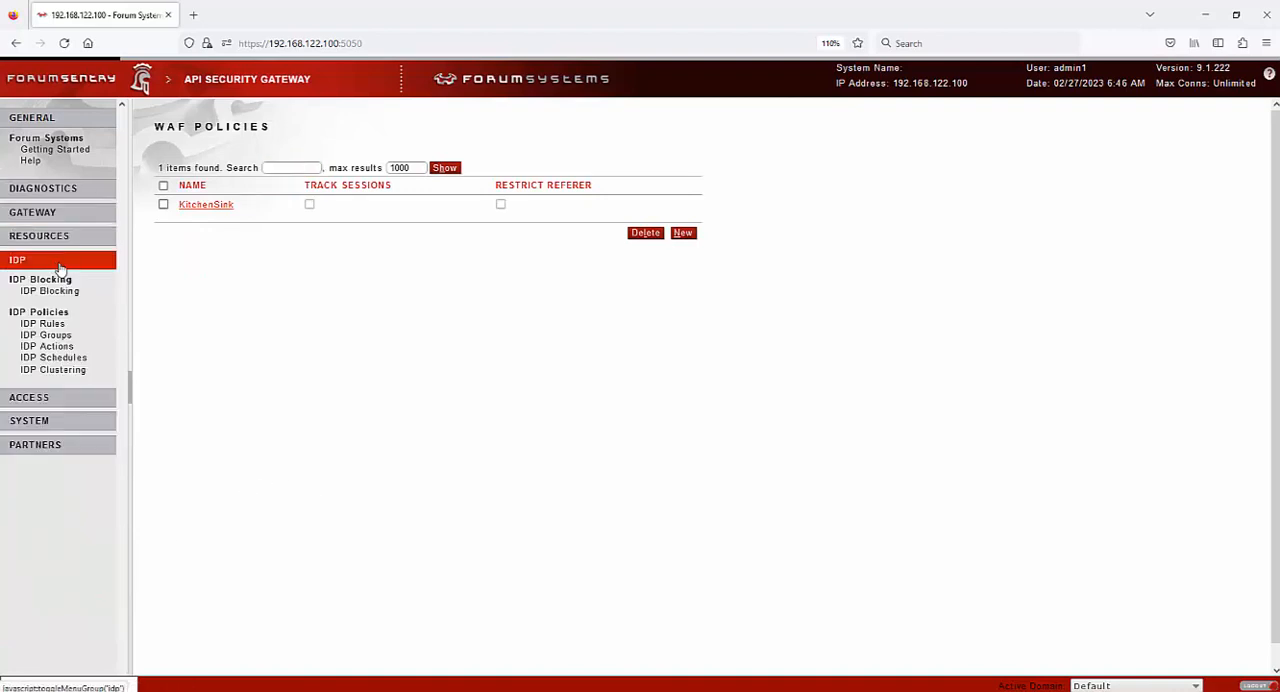
left_click(45, 326)
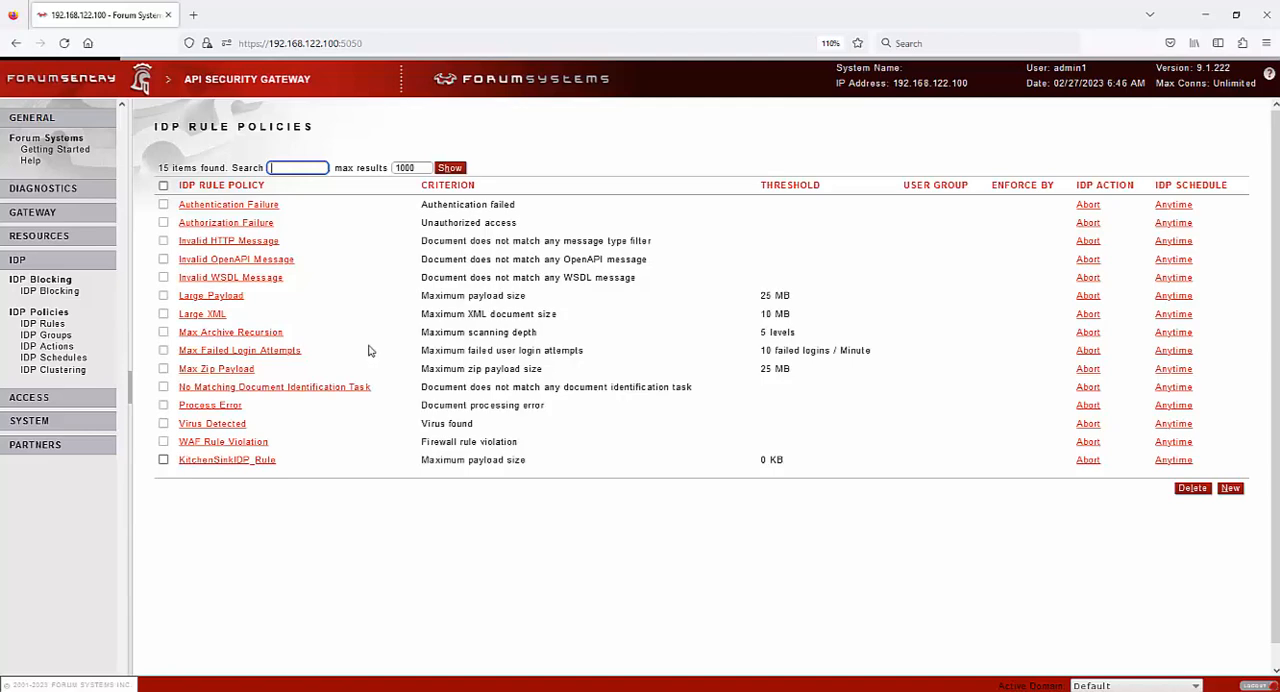
left_click(46, 335)
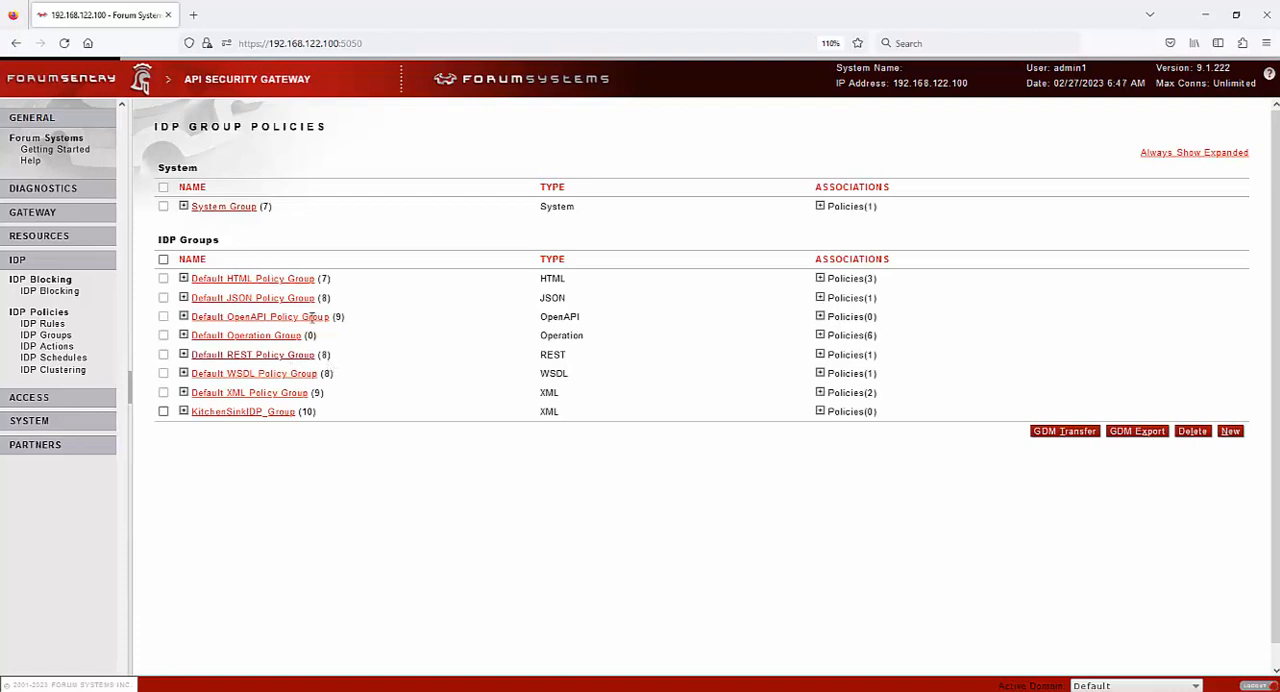
left_click(58, 360)
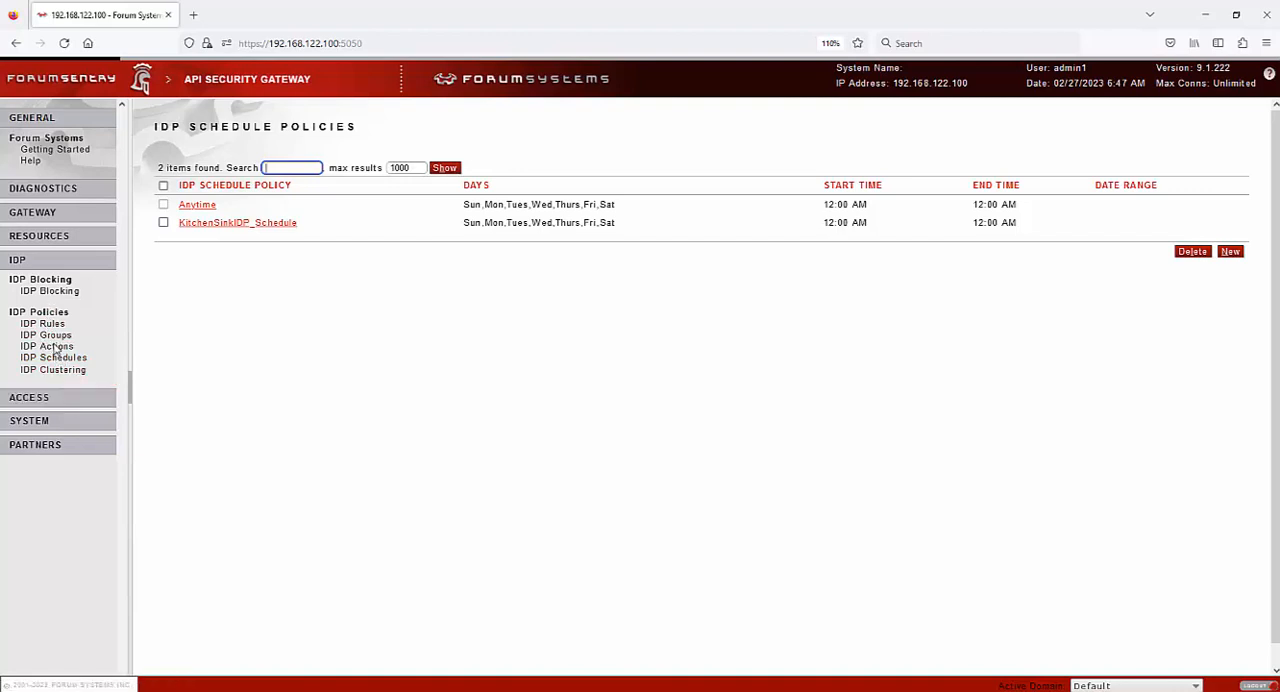
left_click(55, 347)
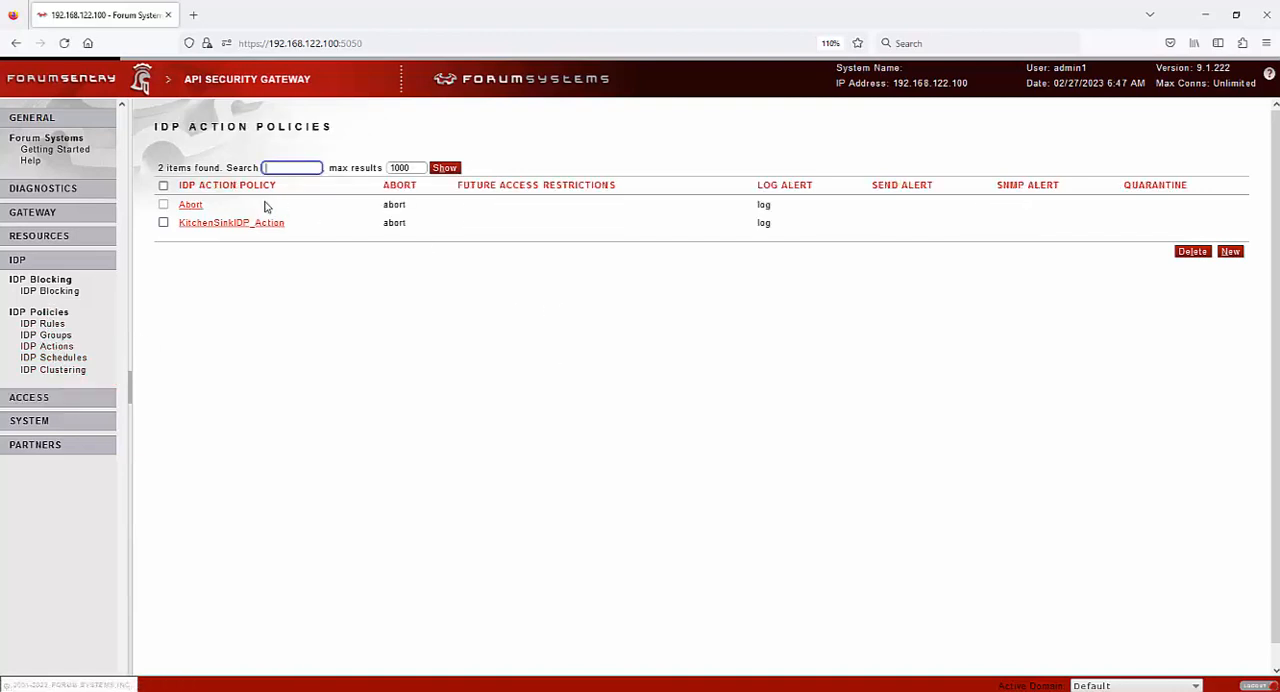
Open the Abort IDP action policy and examine its prevention, alert and auditing settings
left_click(190, 205)
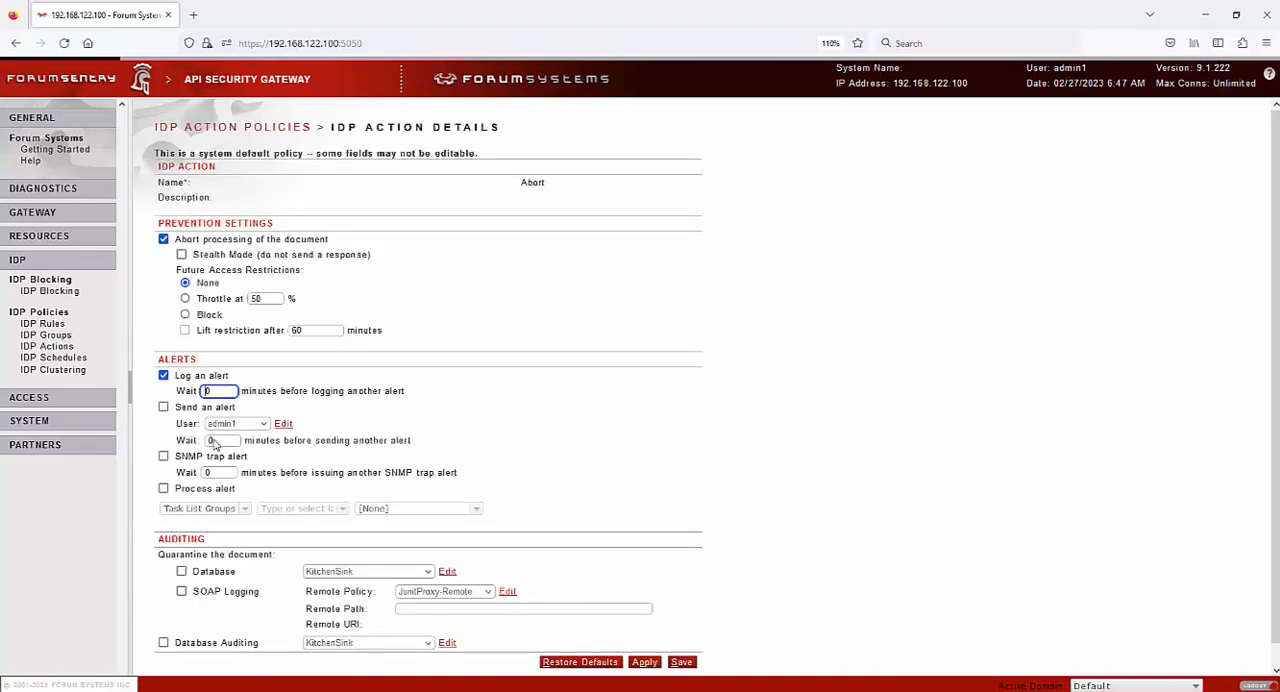
scroll(215, 463, "down", 1)
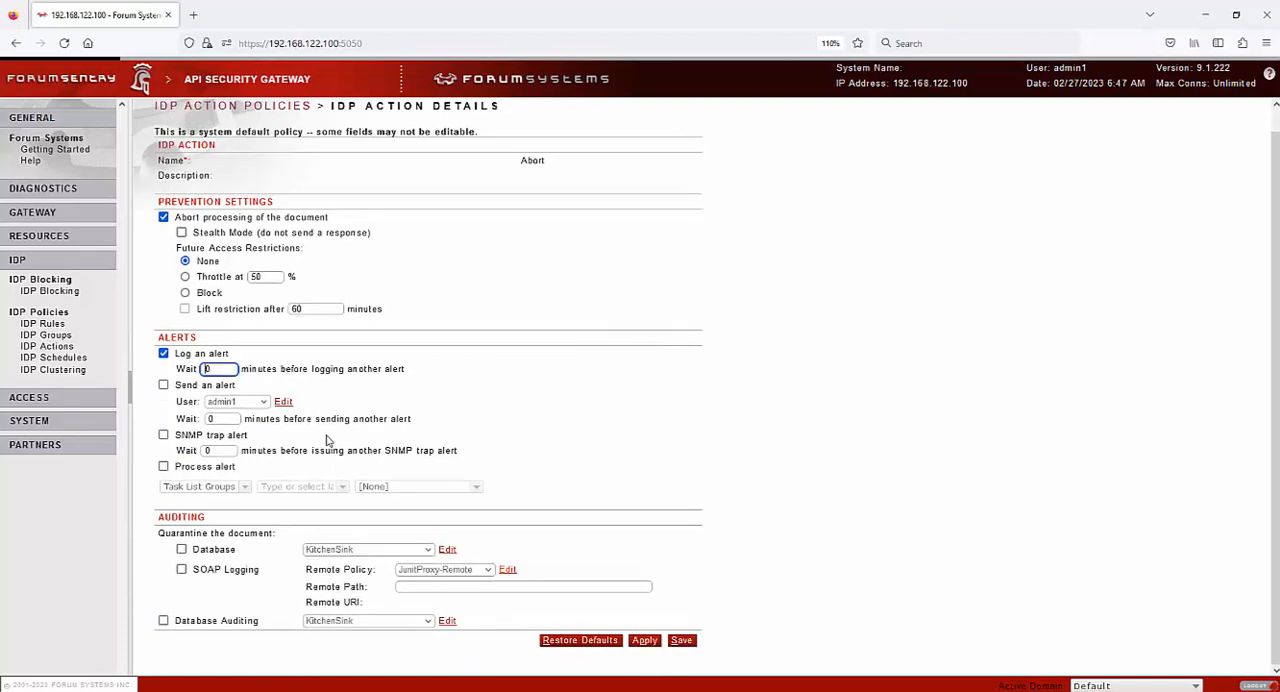
scroll(328, 441, "up", 2)
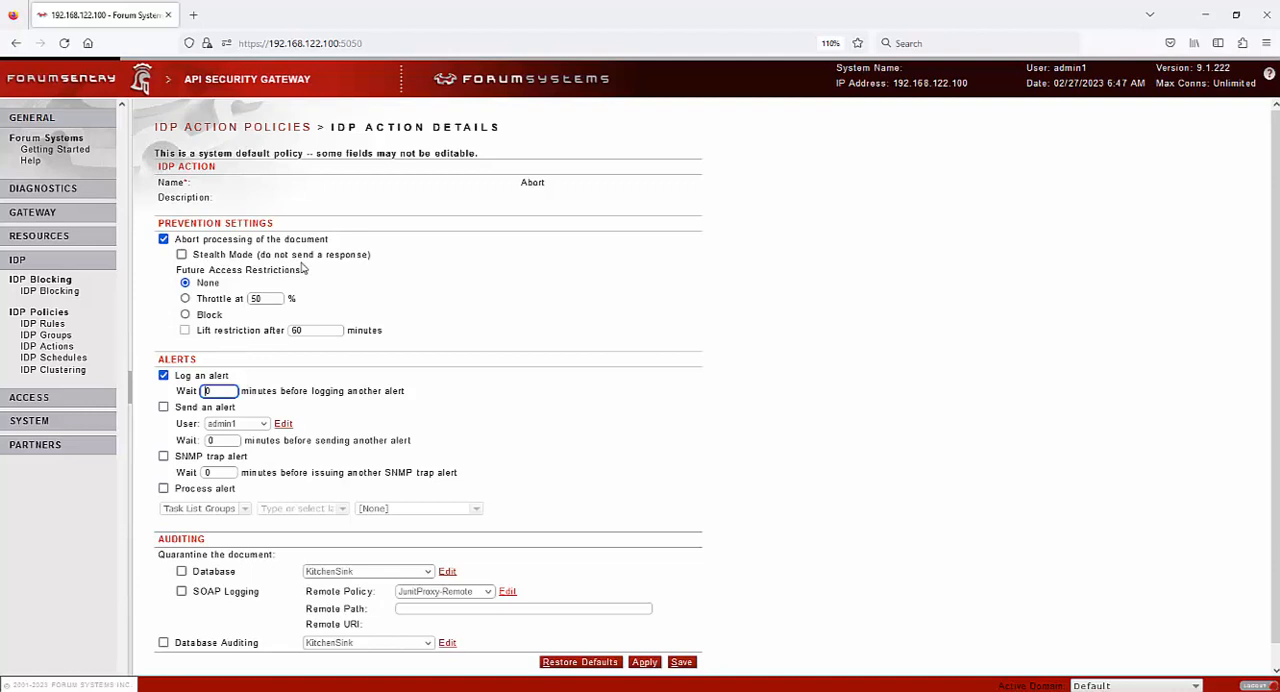
Switch from the IDP section to the Access section and view the user access control lists
left_click(80, 266)
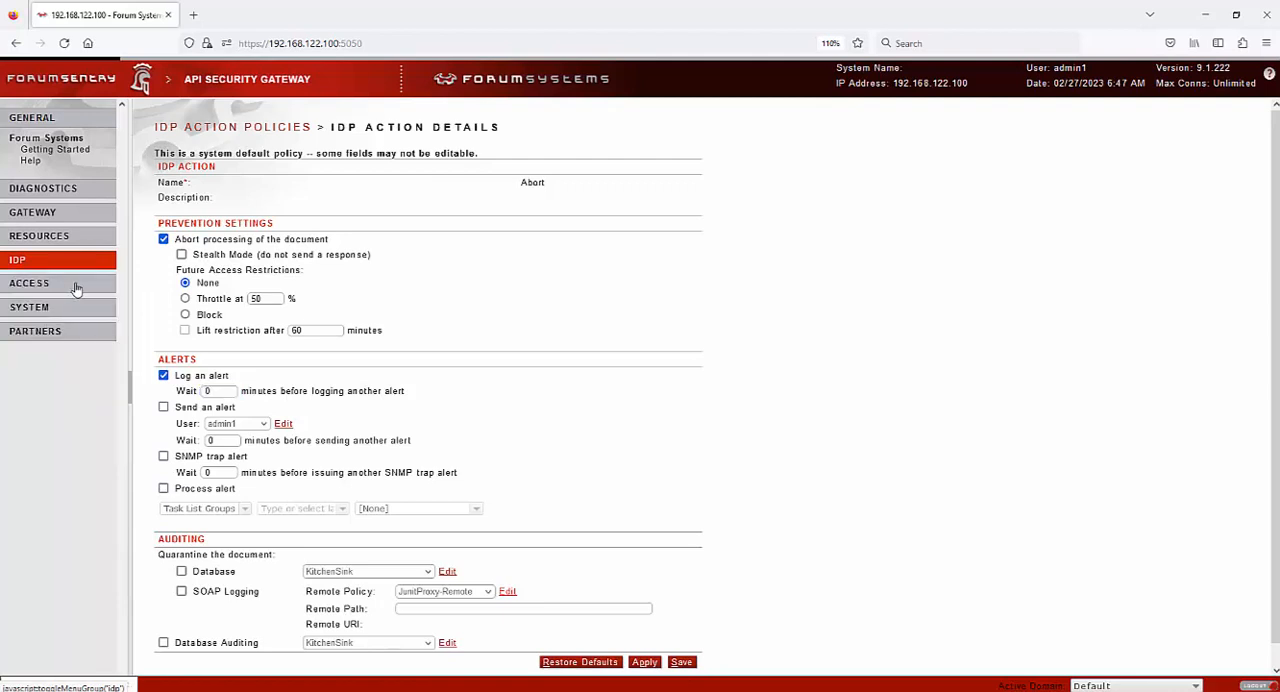
left_click(75, 288)
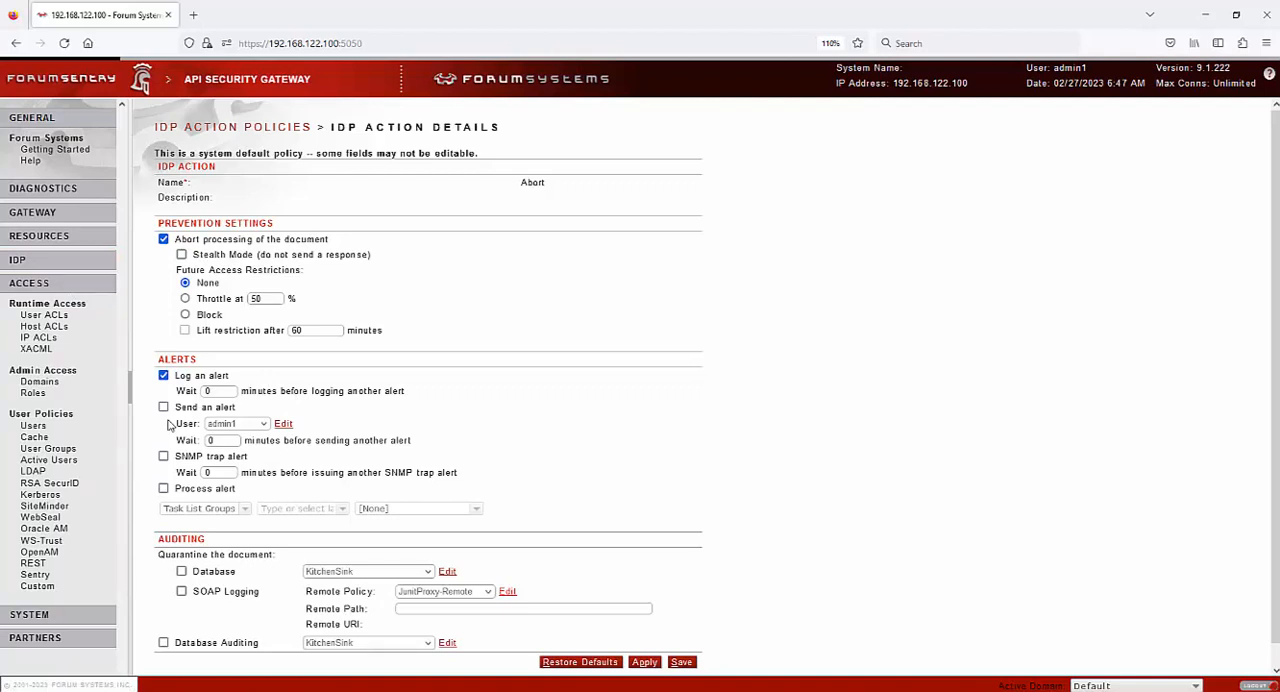
left_click(55, 318)
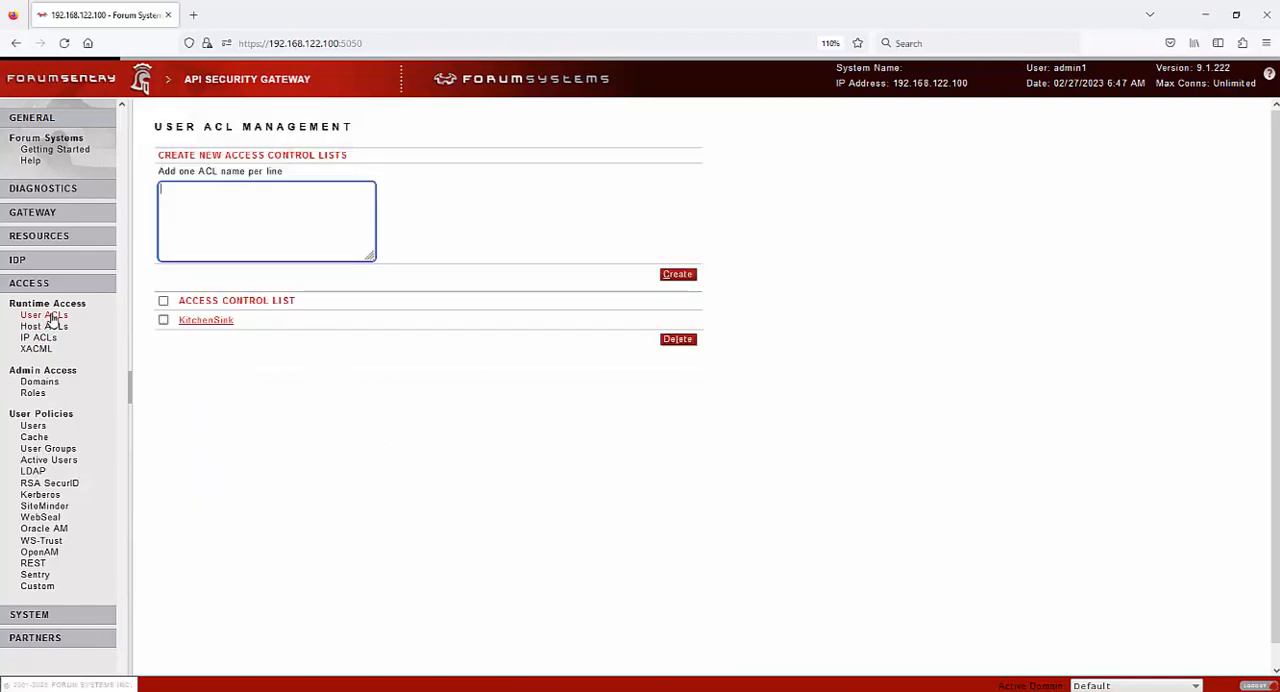
left_click(40, 338)
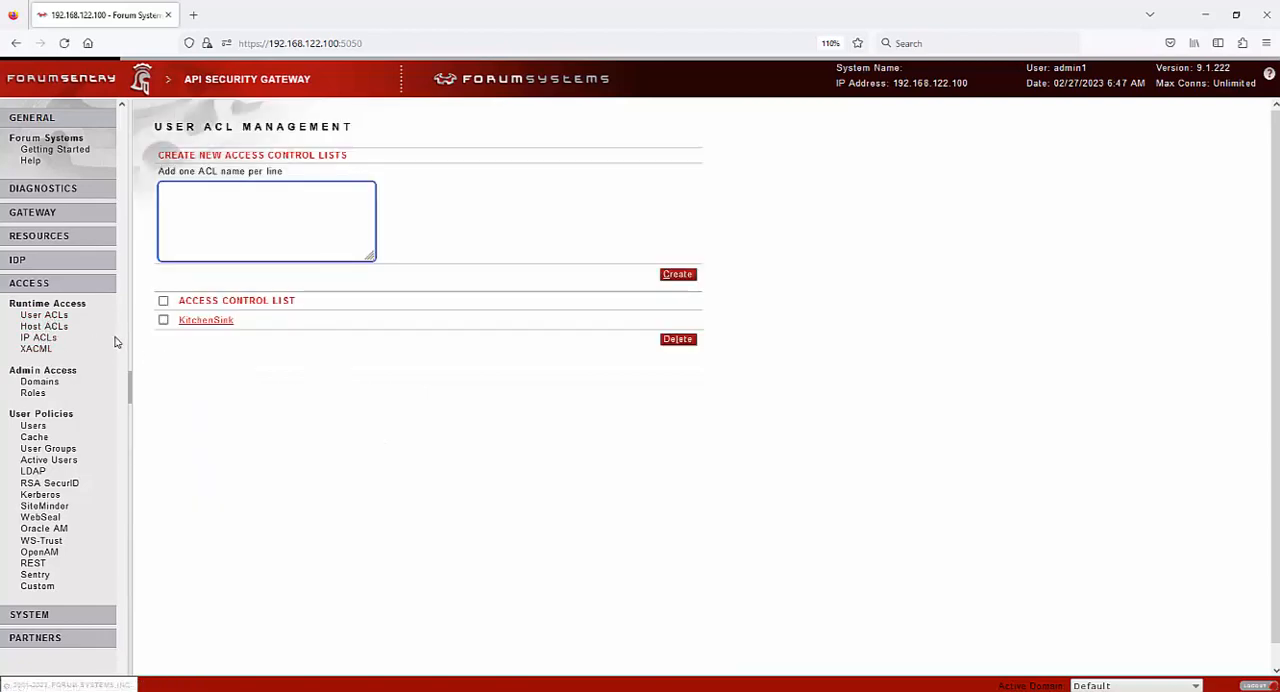
Examine the allowed menus of the KitchenSink role and the group read and write permissions of the KitchenSink domain
left_click(33, 394)
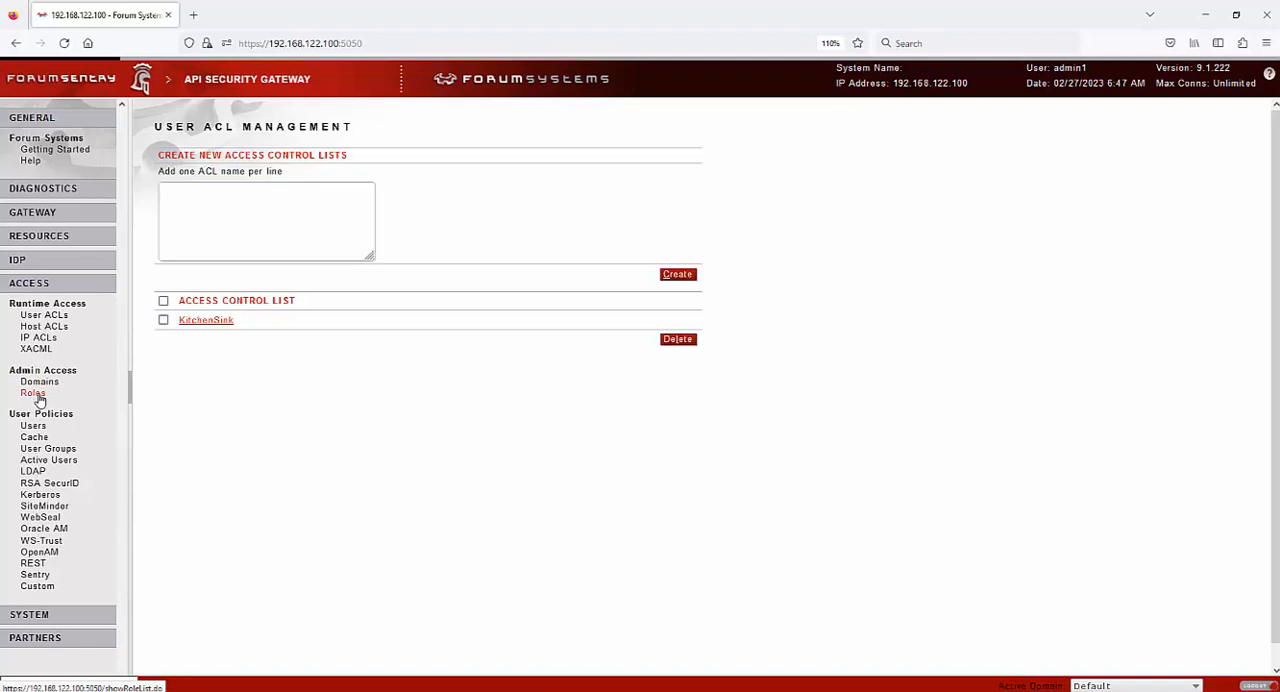
left_click(220, 324)
scroll(294, 354, "down", 10)
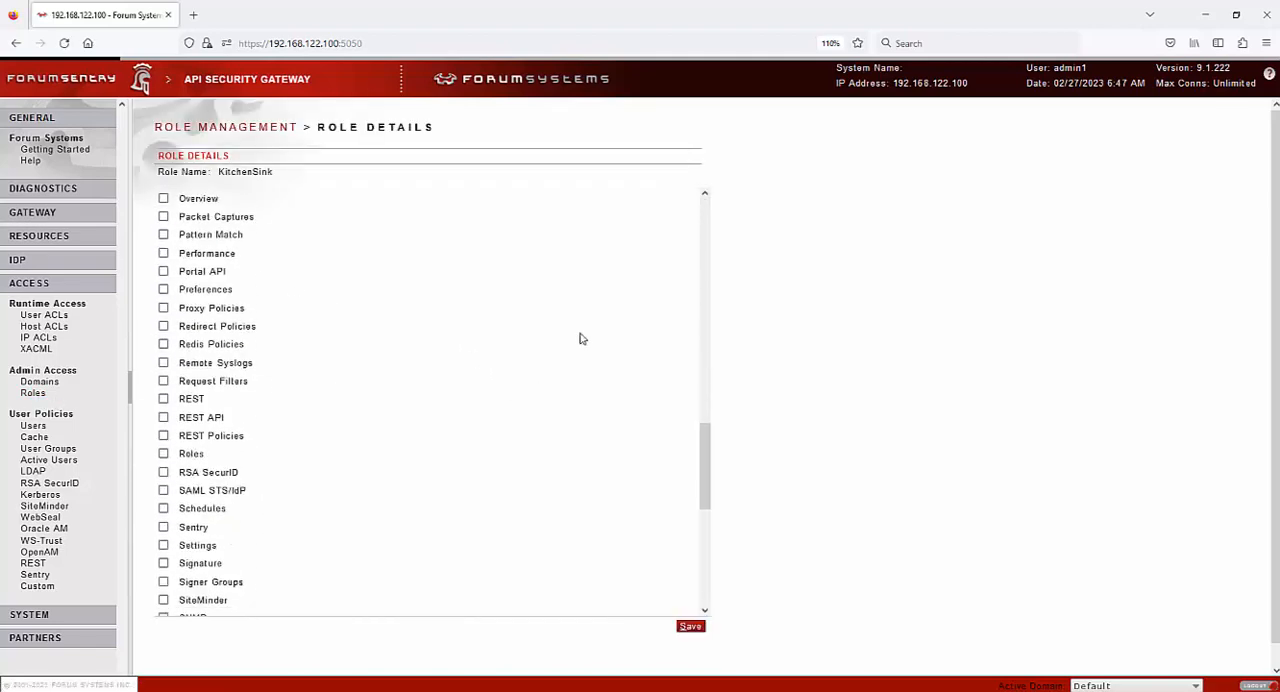
scroll(580, 339, "down", 5)
scroll(634, 329, "up", 15)
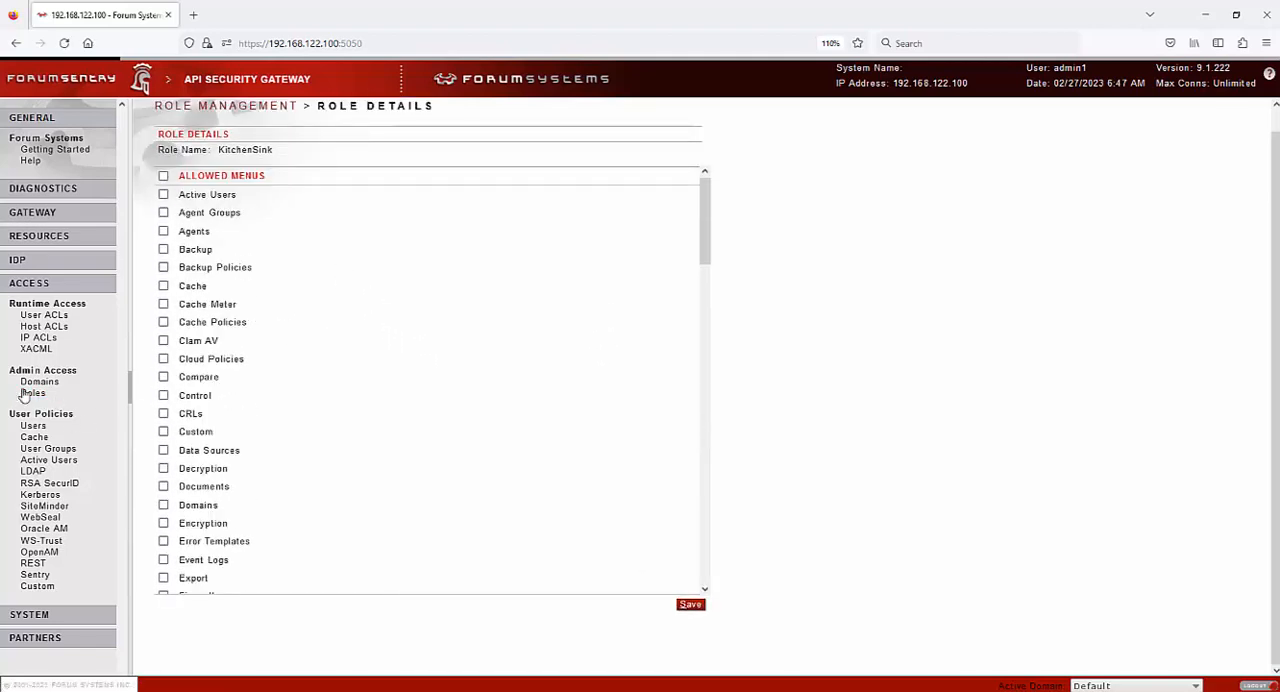
left_click(38, 382)
left_click(207, 340)
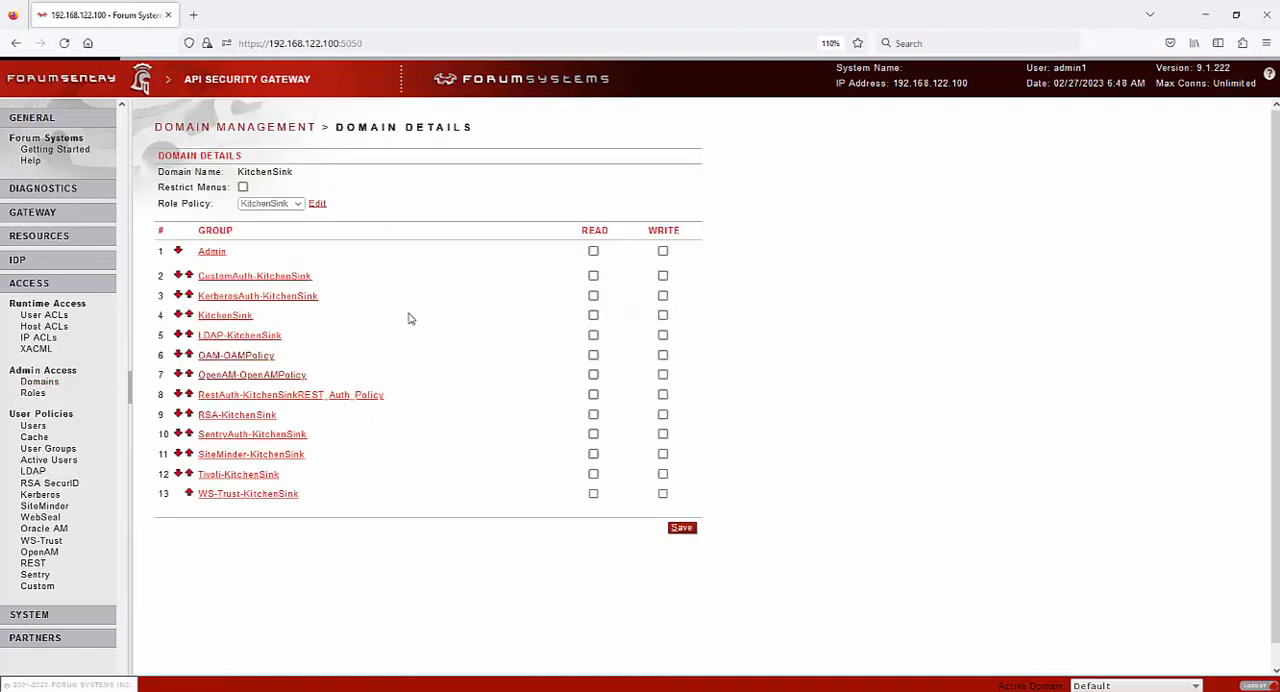
View the users, cache and user groups pages, and examine the KitchenSink LDAP policy's server and mapping settings
left_click(33, 426)
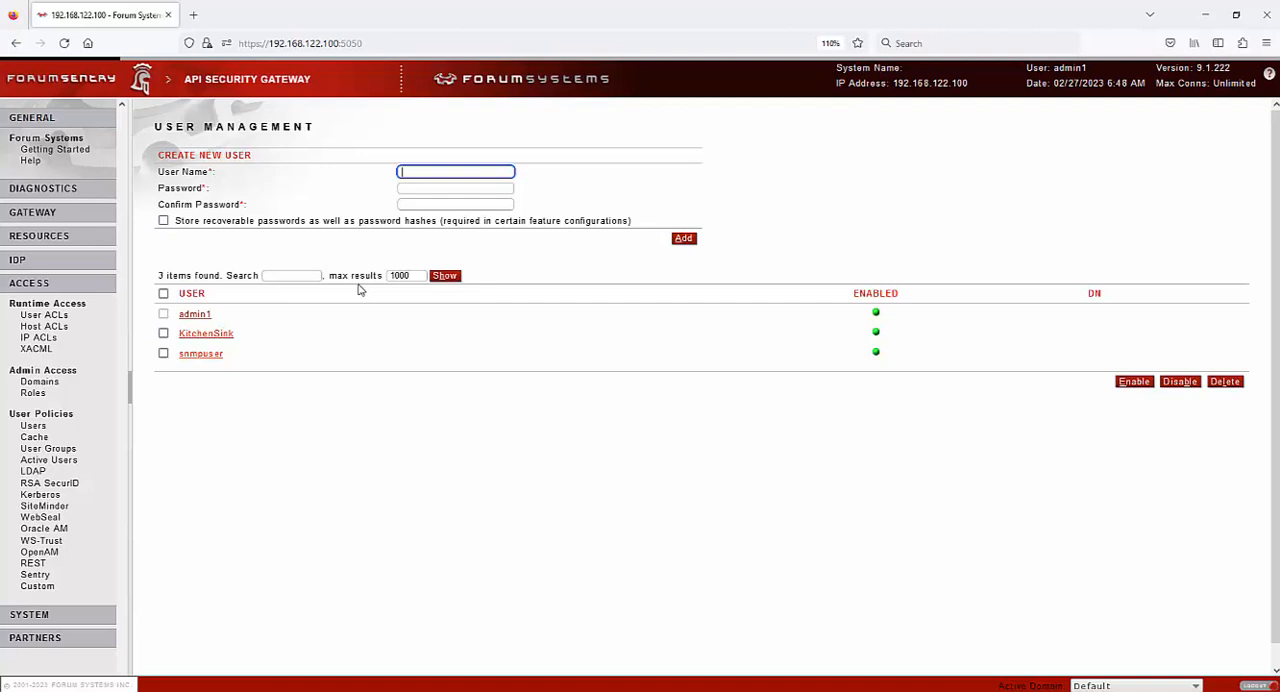
left_click(34, 437)
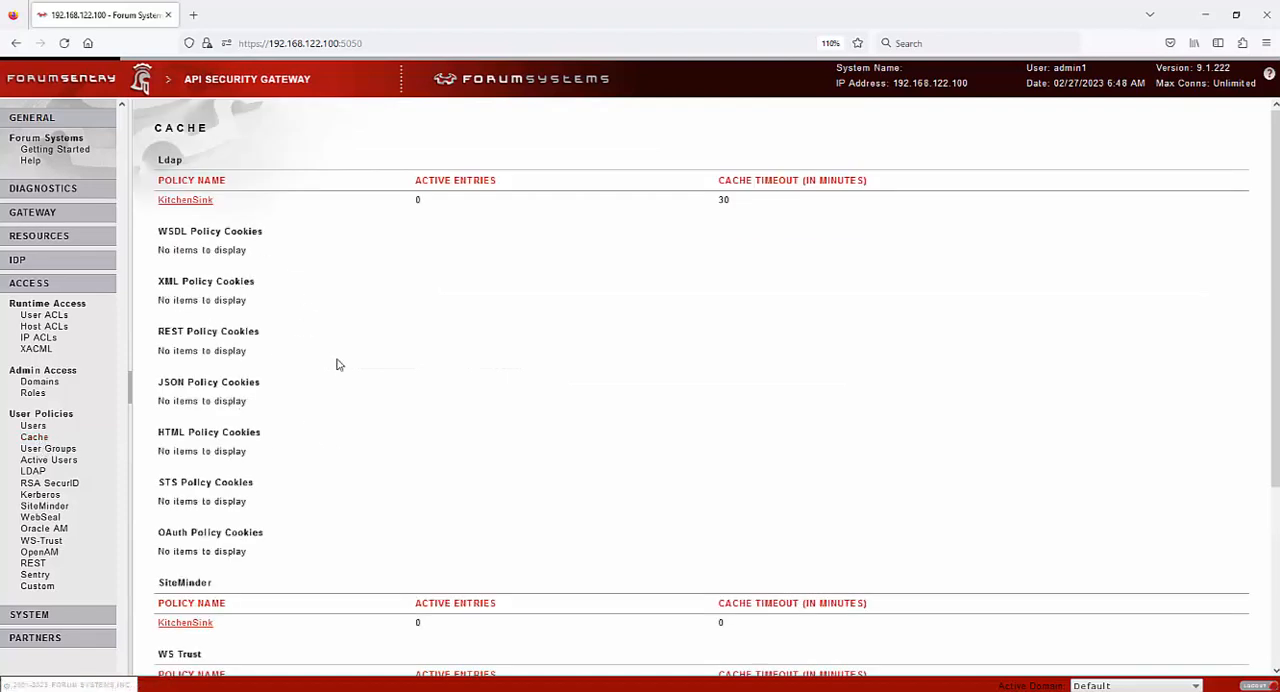
left_click(61, 450)
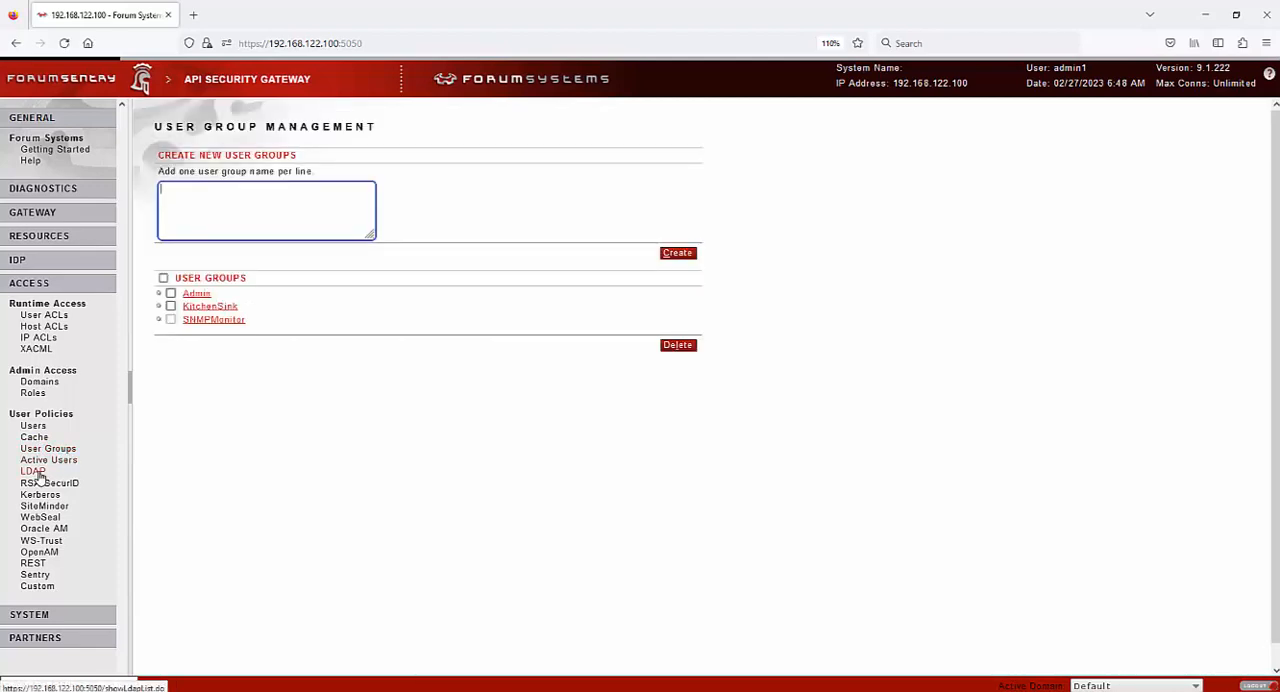
left_click(34, 472)
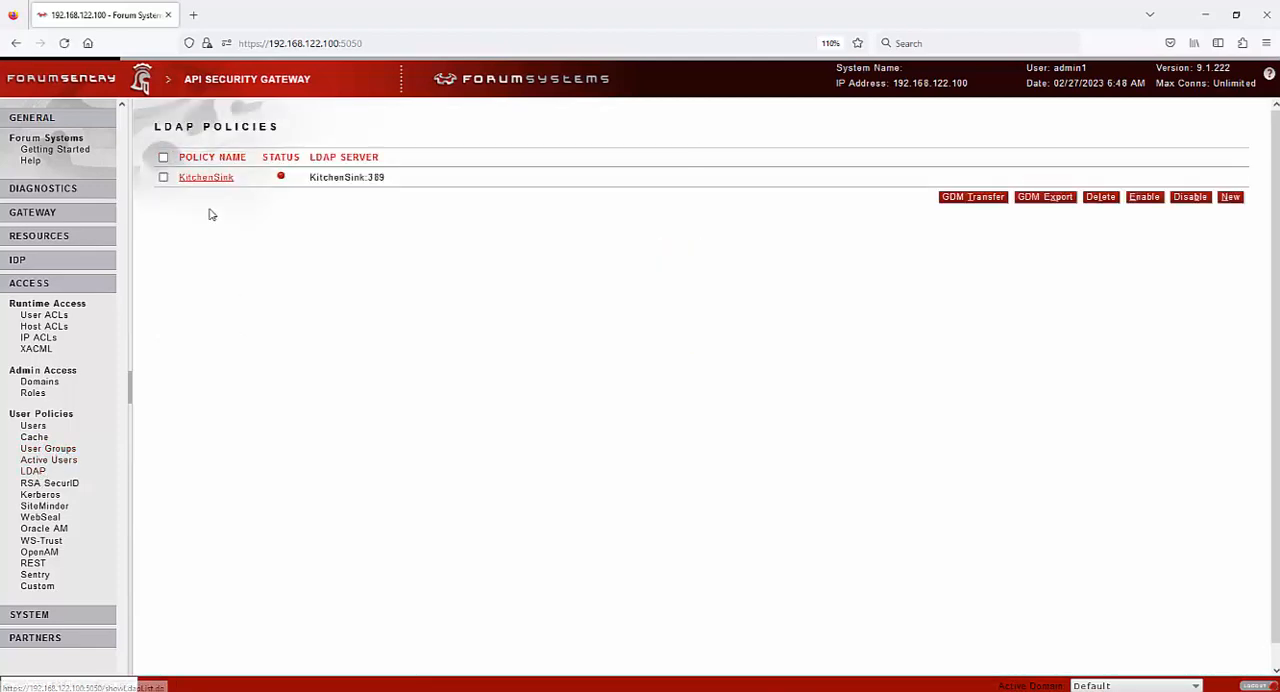
left_click(235, 177)
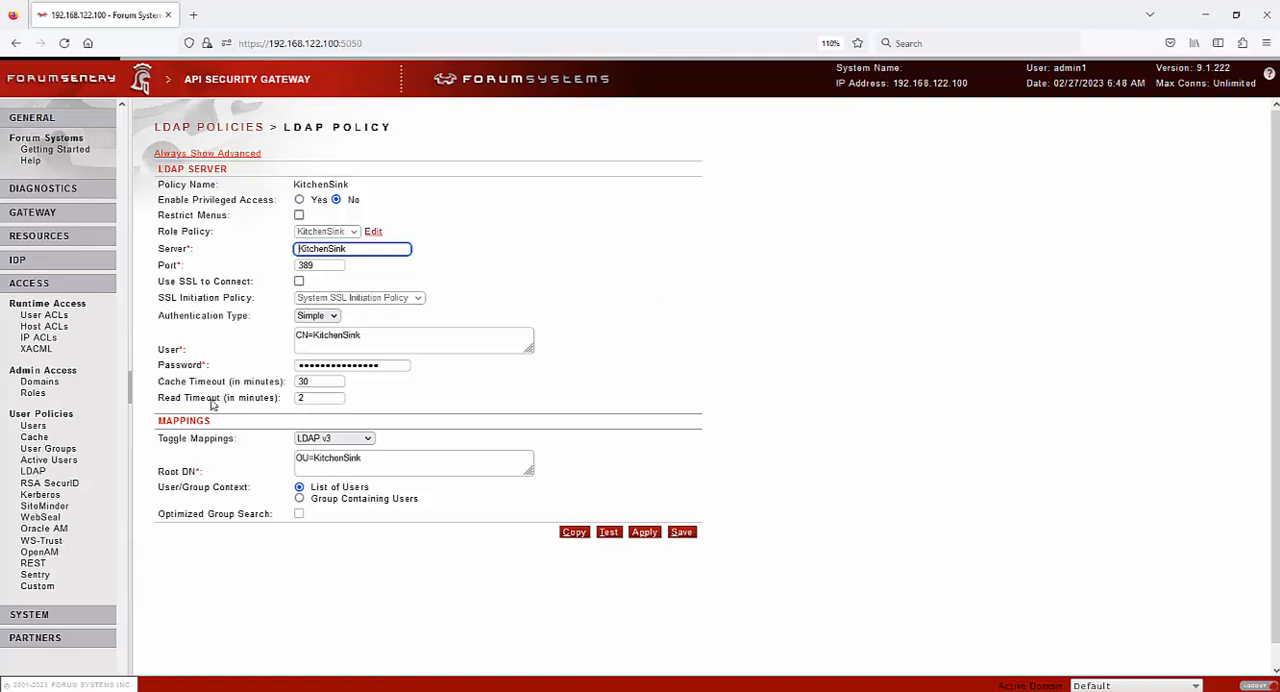
View the RSA SecurID, Kerberos, SiteMinder, WebSeal, Oracle AM, WS-Trust, OpenAM and REST authentication policies, declining the browser's password update
left_click(49, 483)
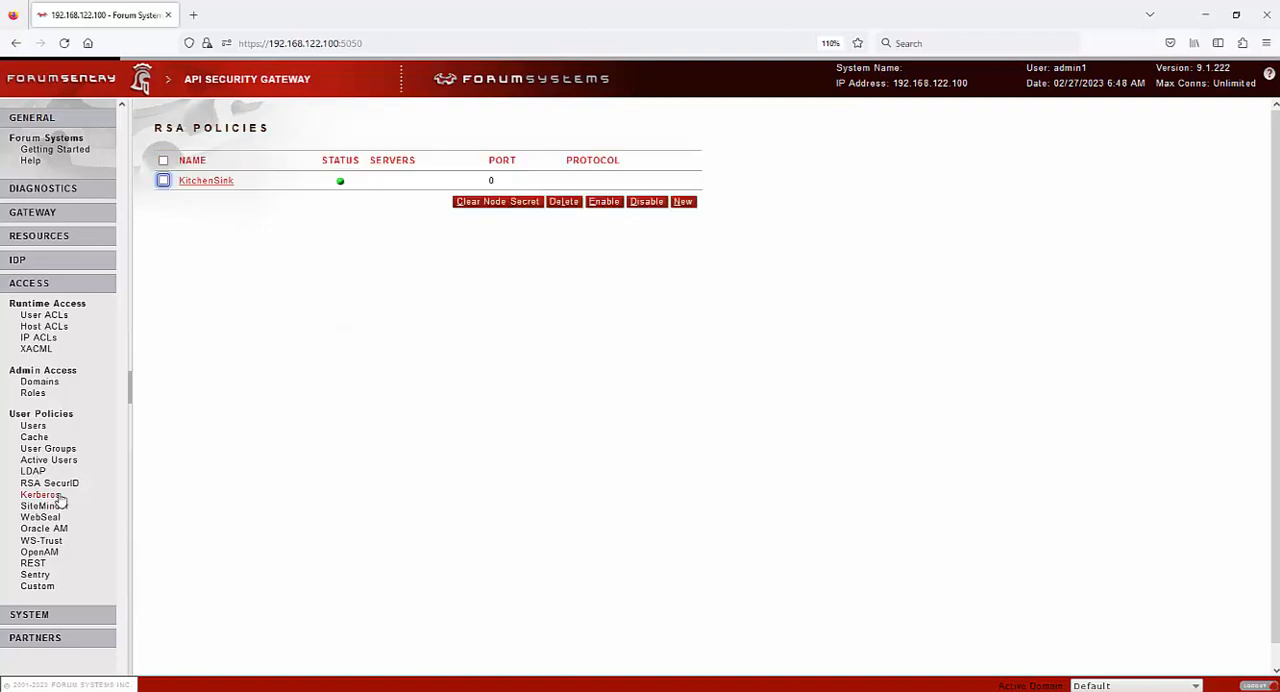
left_click(40, 494)
left_click(44, 506)
left_click(44, 528)
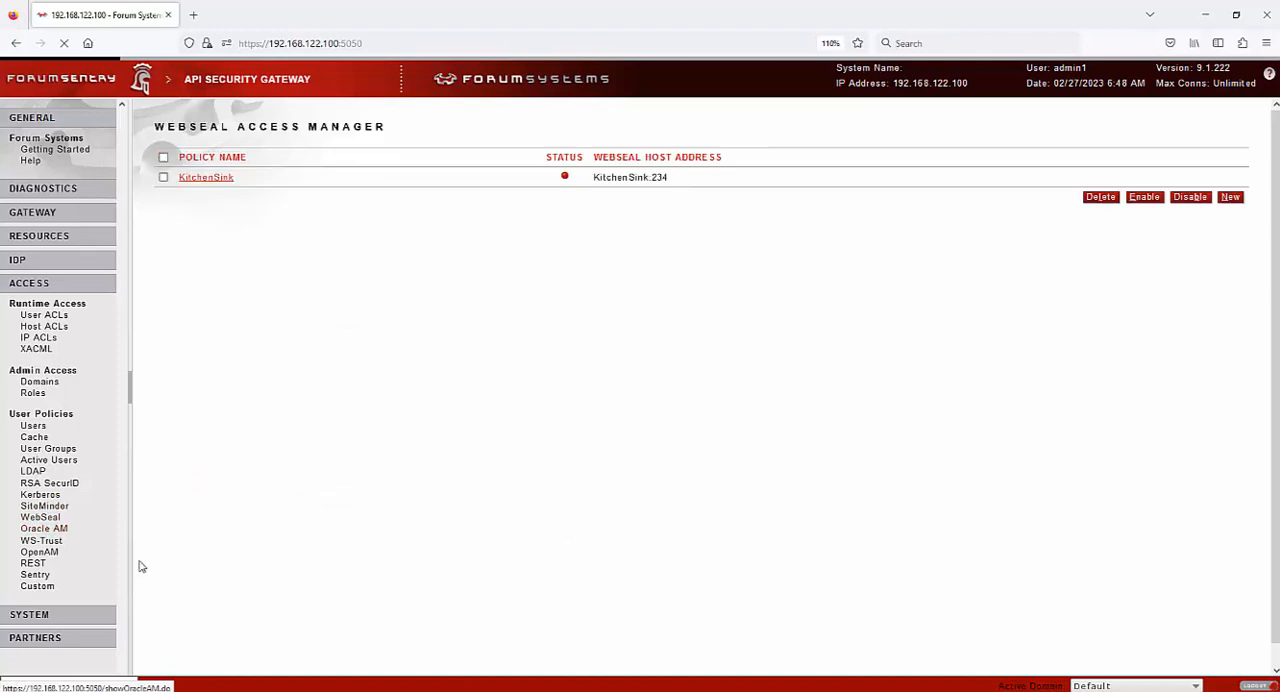
left_click(41, 540)
left_click(42, 552)
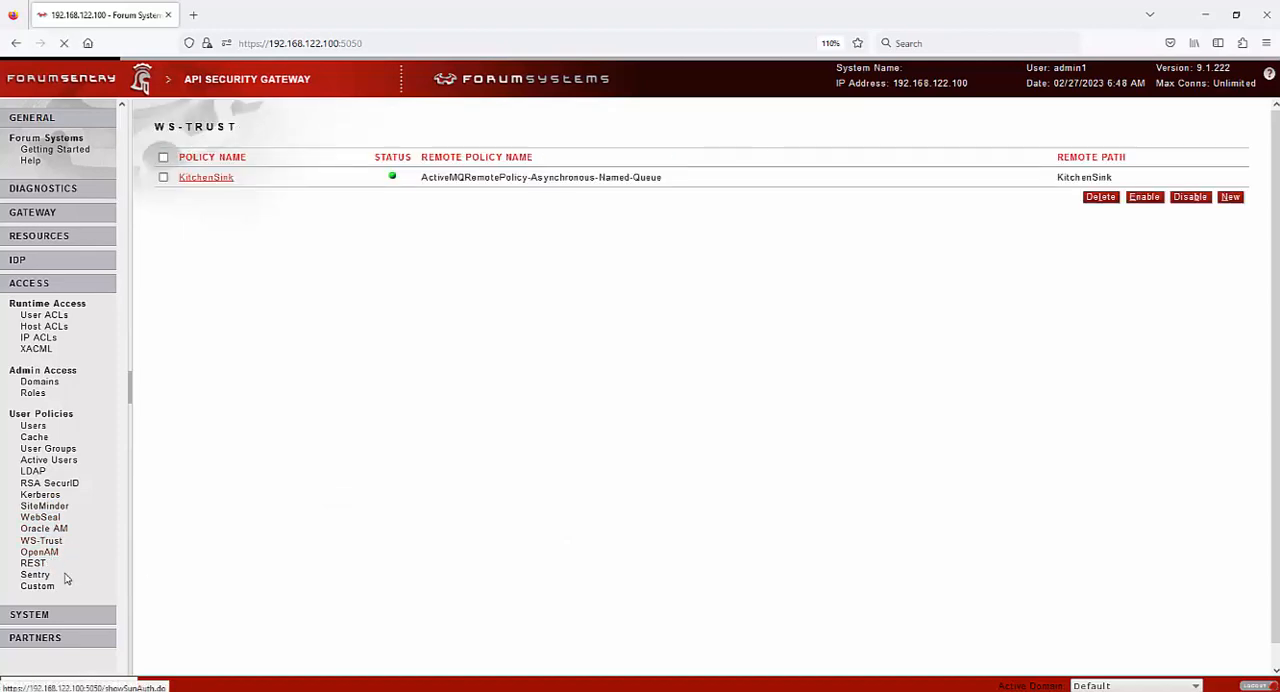
left_click(34, 566)
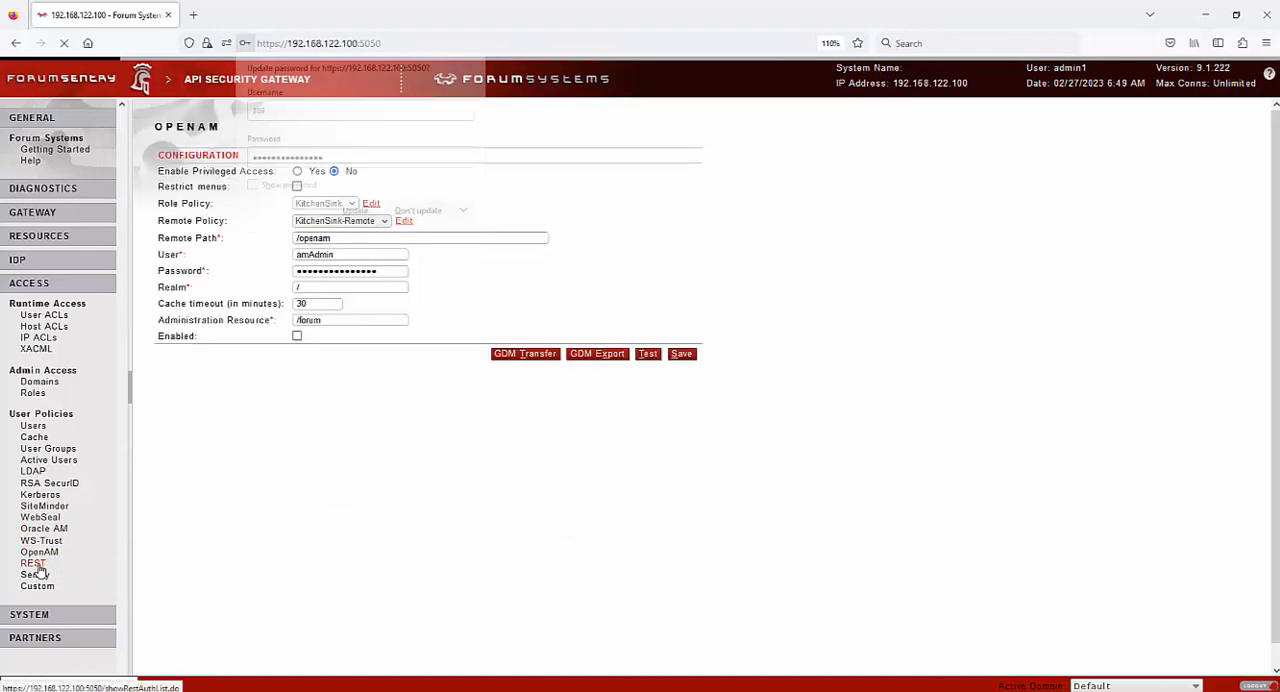
left_click(425, 212)
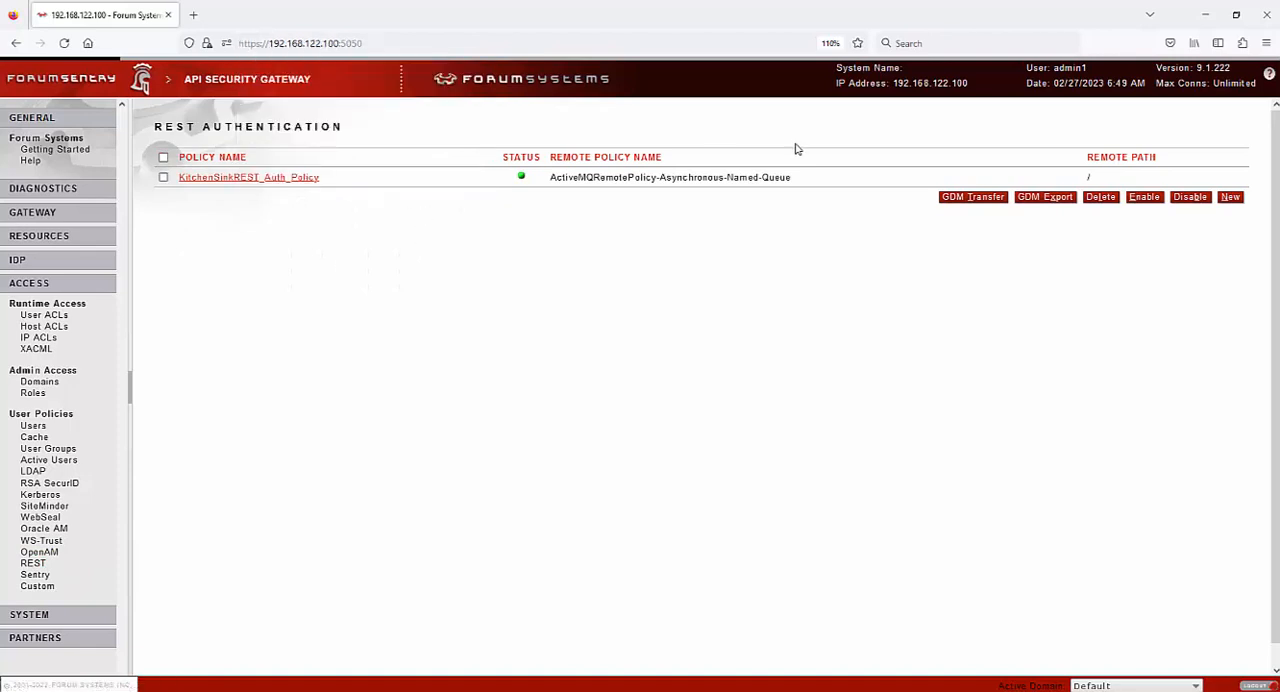
View the Sentry and Custom authentication policies and examine the KitchenSink custom authentication configuration
left_click(36, 575)
left_click(38, 586)
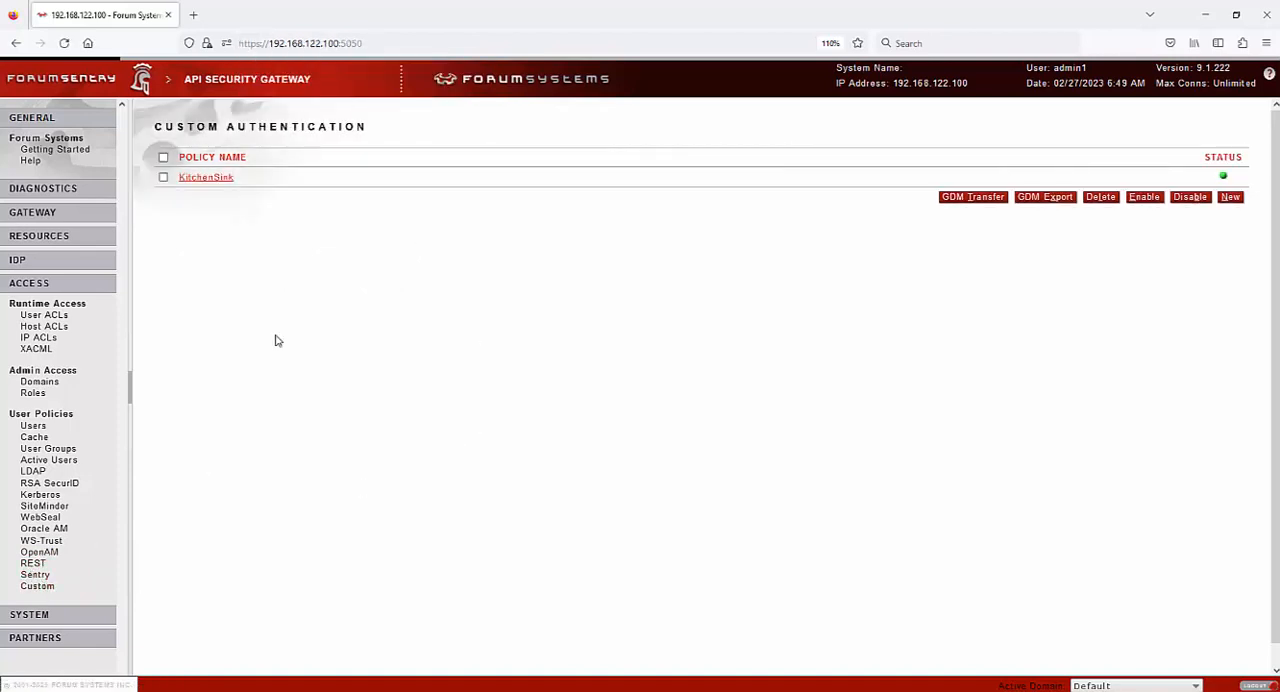
left_click(208, 179)
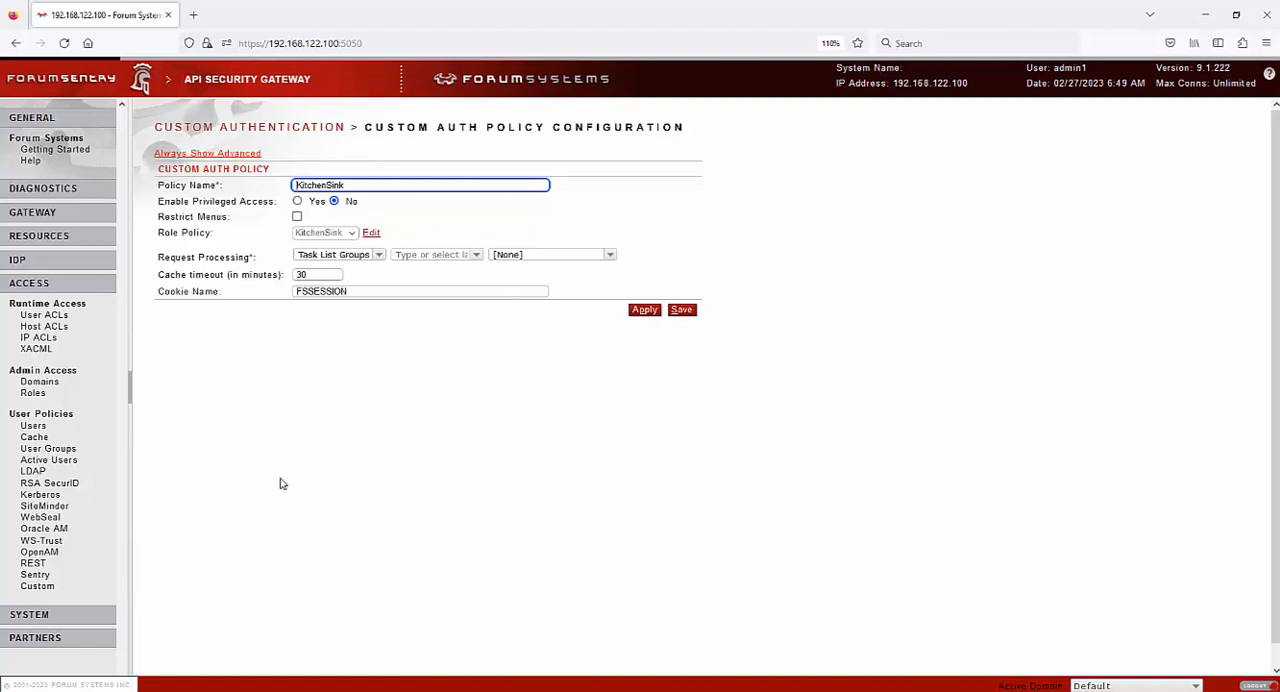
Switch from the Access section to the System section and examine the licensing models and license information
left_click(90, 290)
left_click(88, 307)
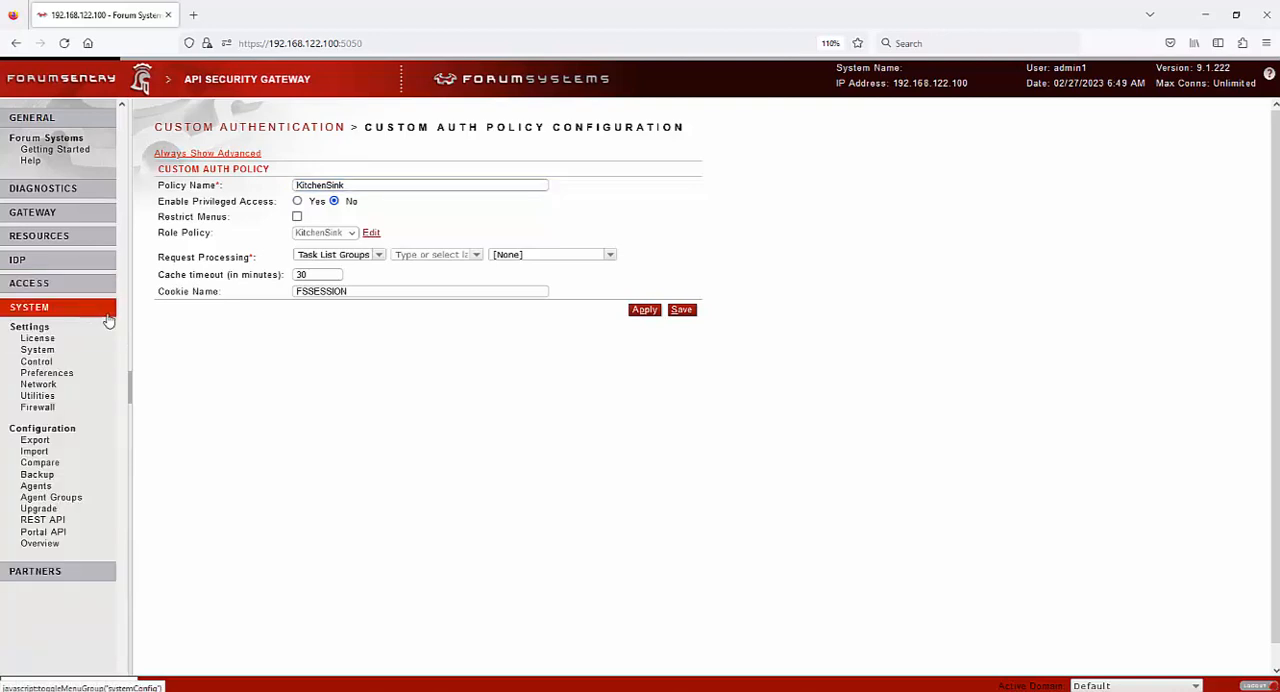
left_click(28, 341)
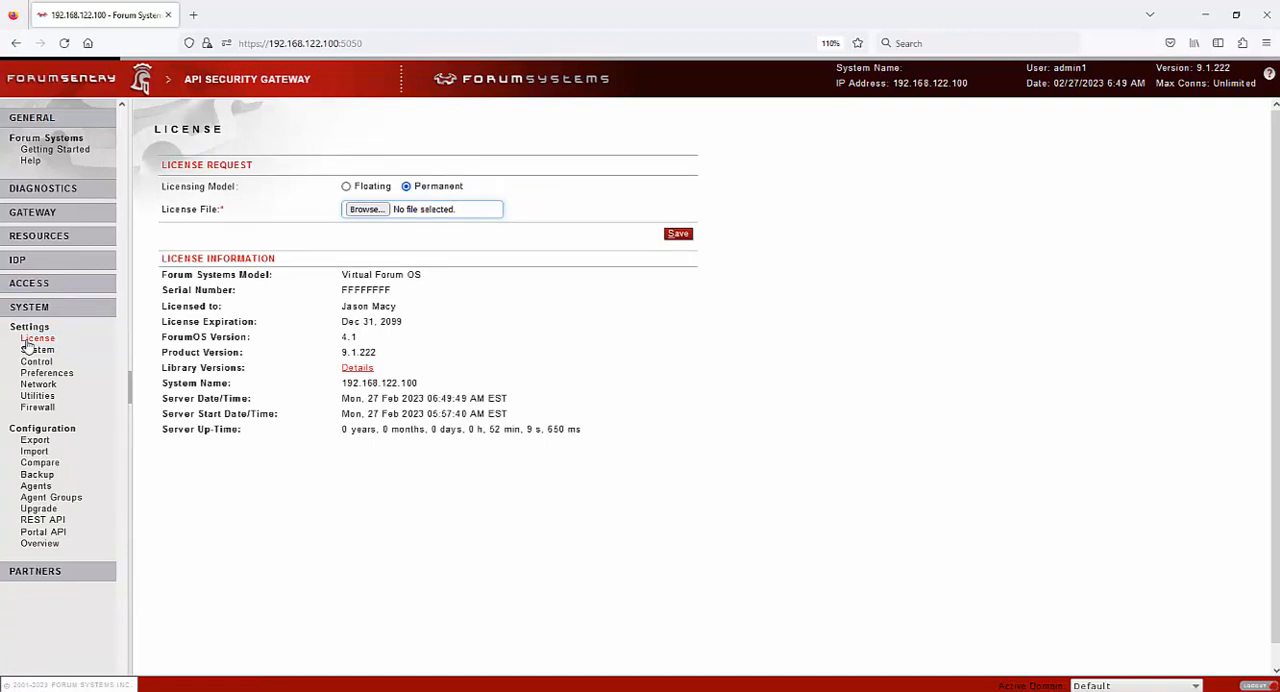
left_click_drag(486, 191, 362, 189)
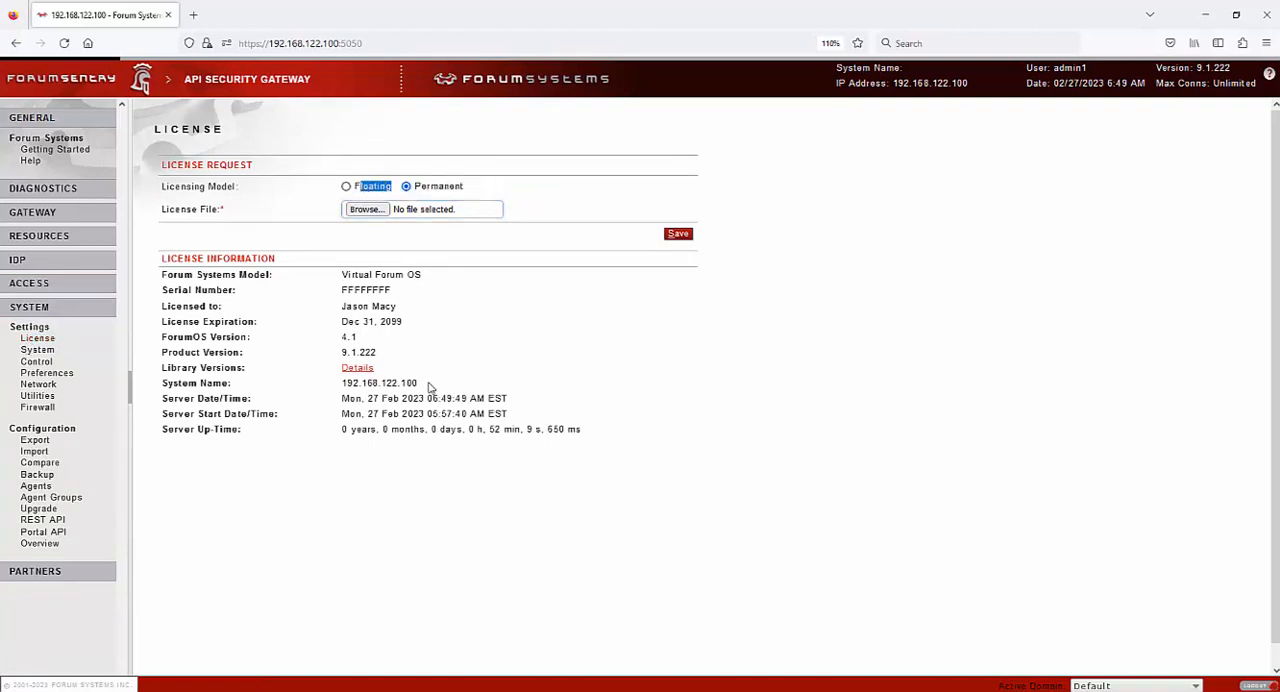
Examine the system settings for web admin, GDM, SSH, login banner, email and proxy
left_click(38, 350)
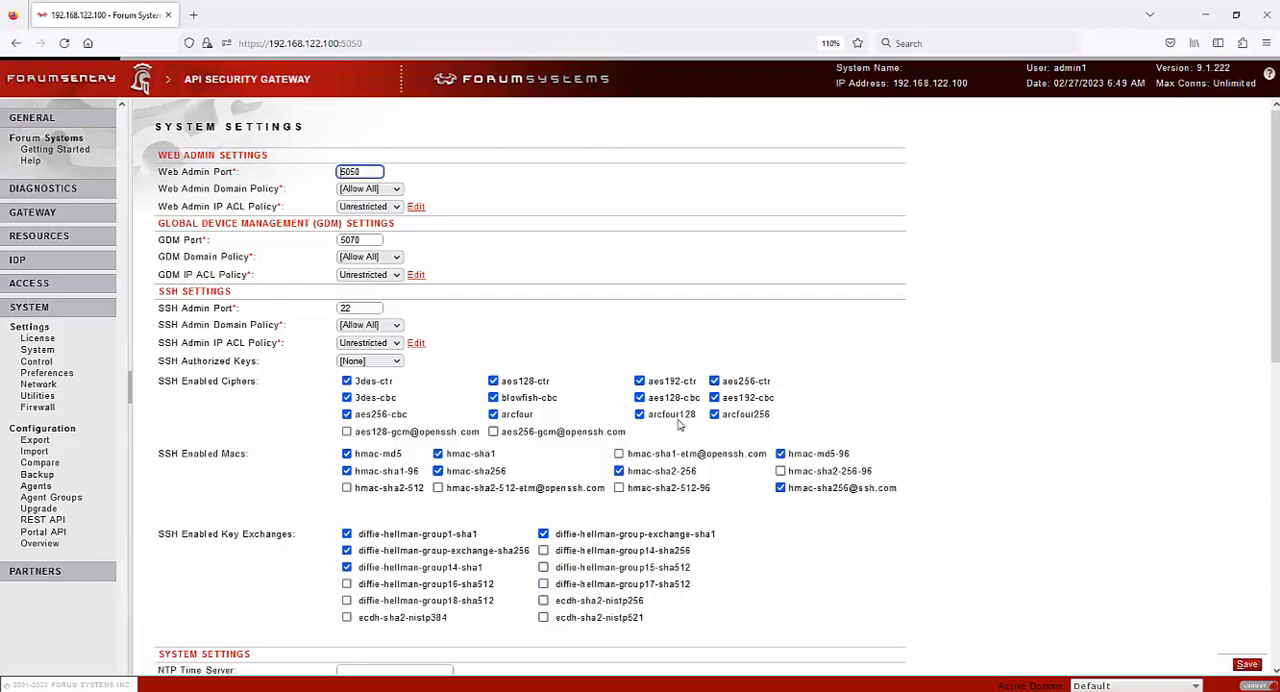
scroll(945, 395, "down", 5)
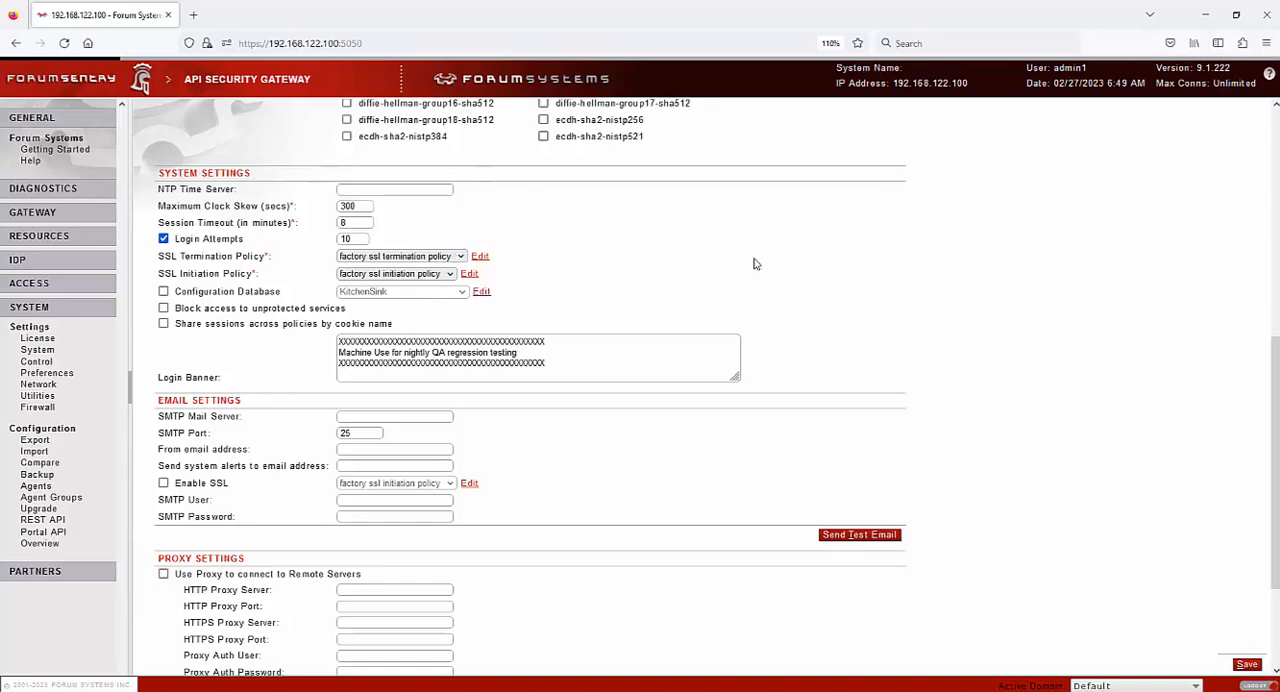
left_click_drag(578, 356, 305, 328)
left_click(722, 285)
scroll(774, 317, "down", 3)
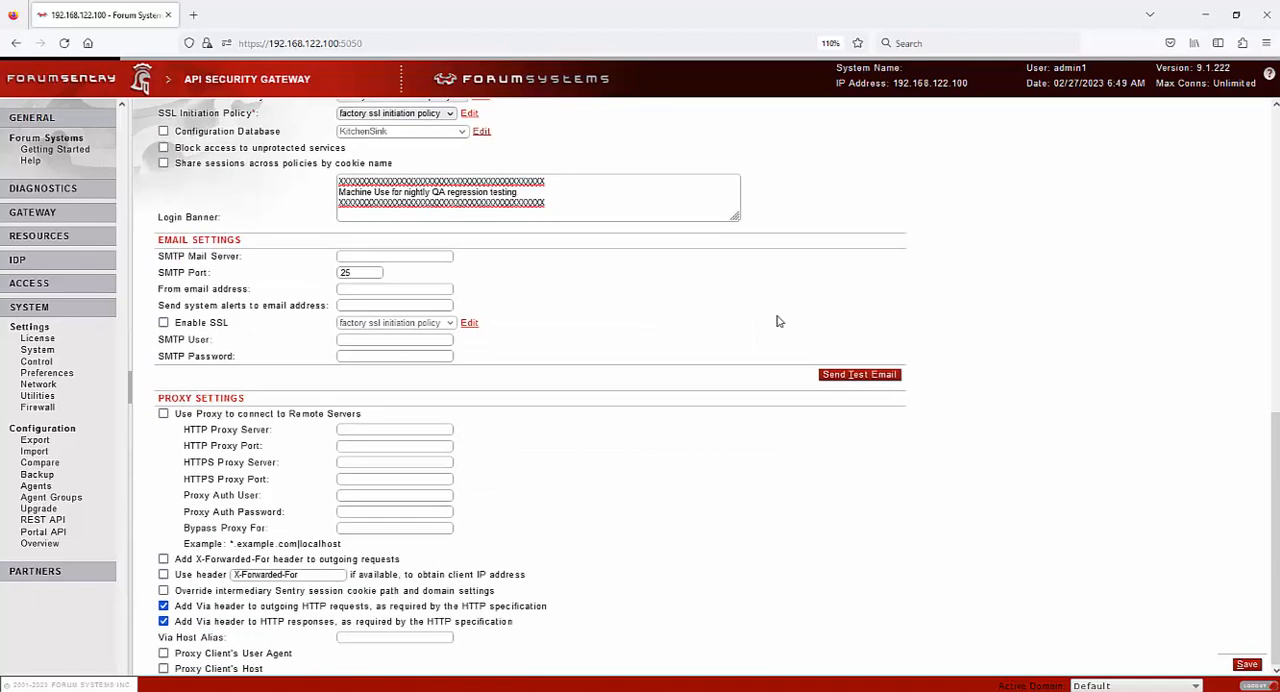
View the system's control settings, user preferences and network settings
left_click(36, 362)
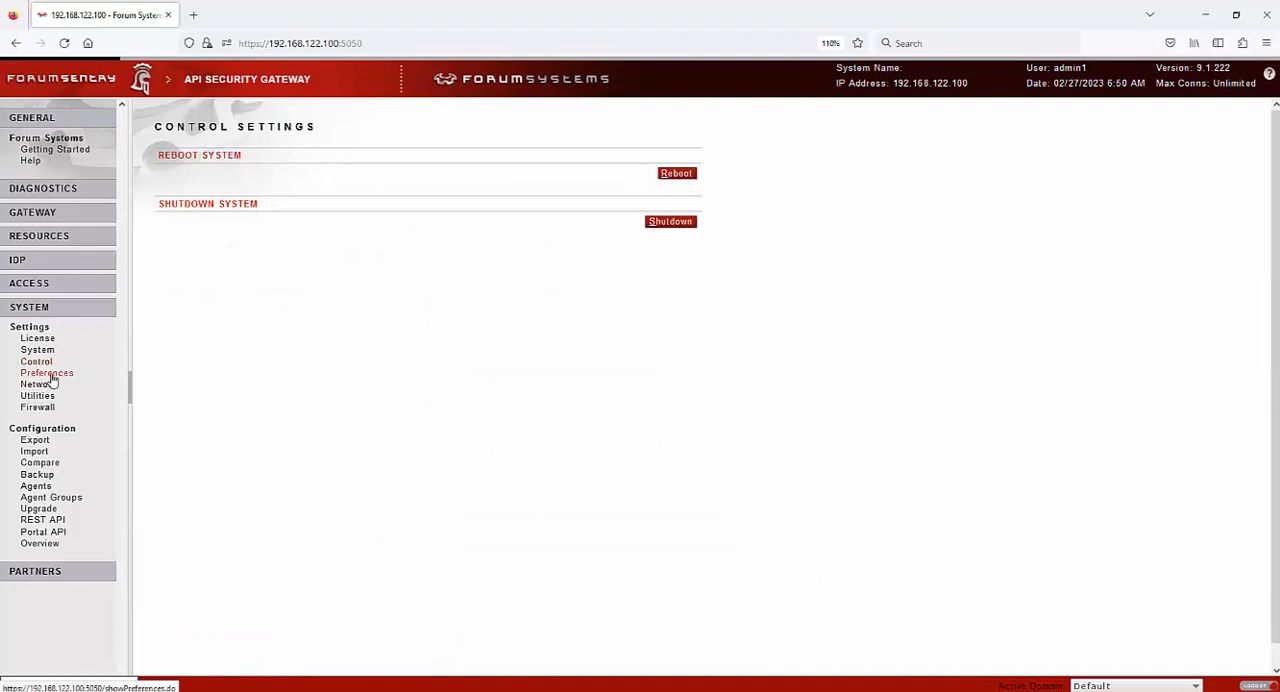
left_click(47, 374)
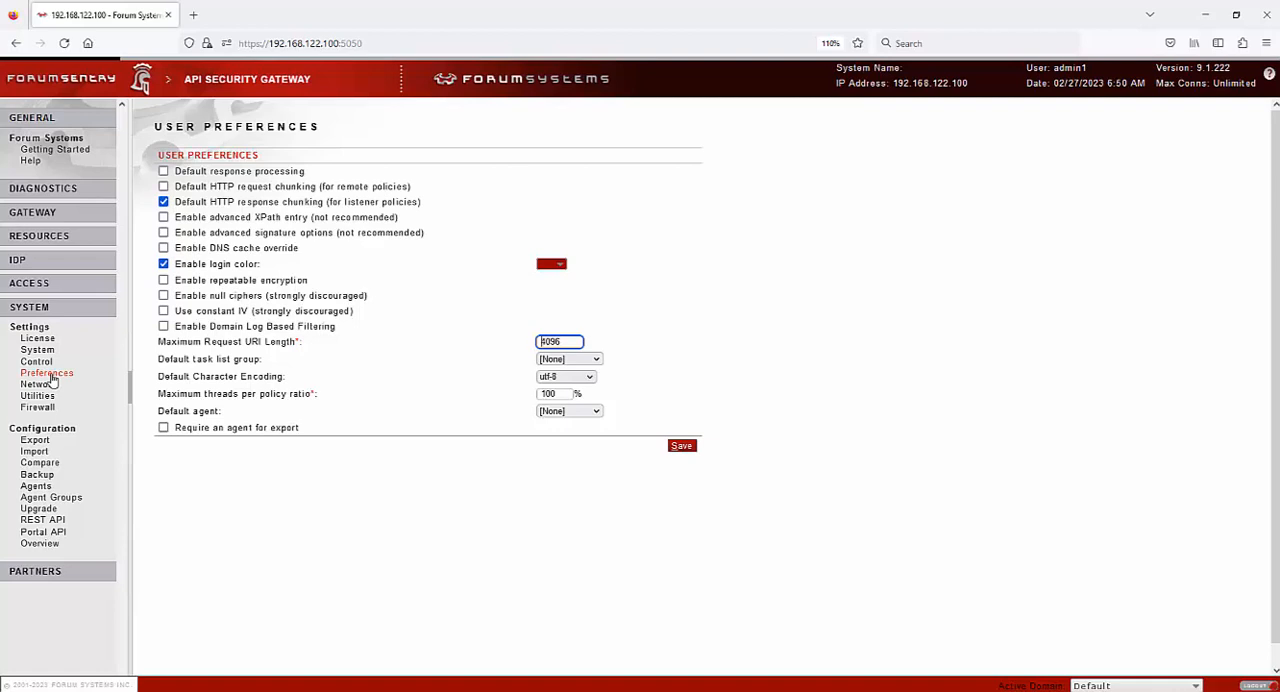
left_click(45, 385)
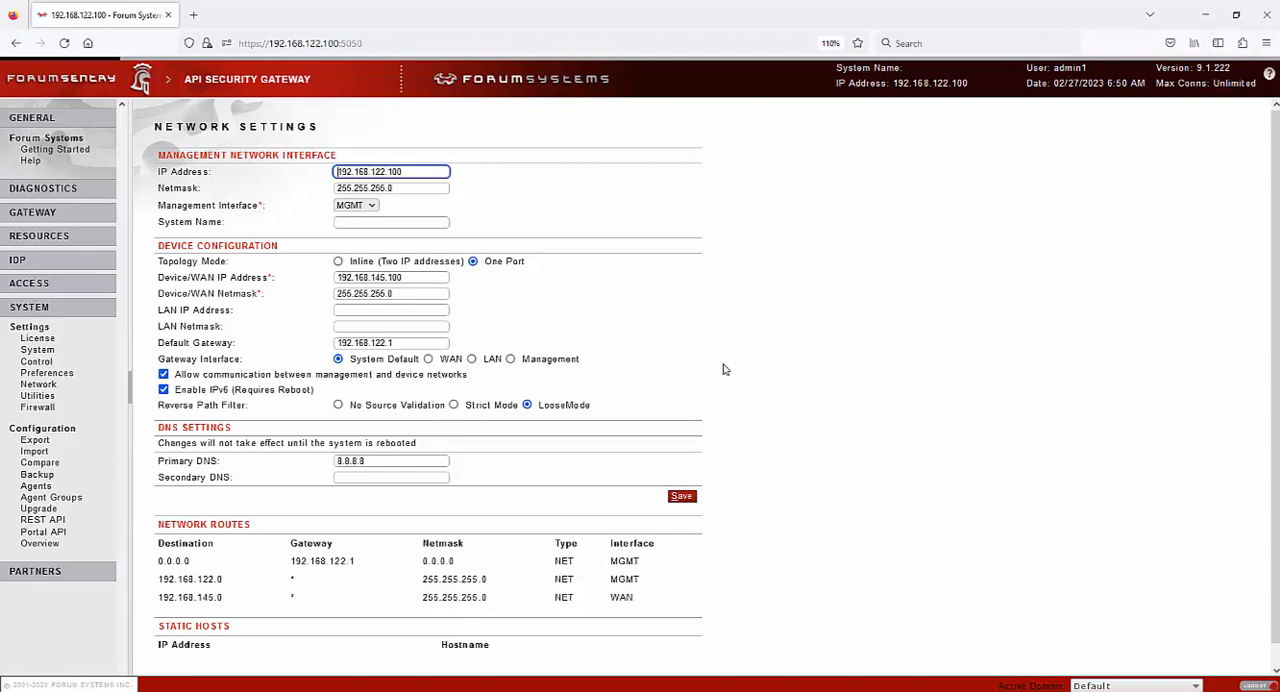
Examine the available network utilities, leaving Ping selected
left_click(38, 397)
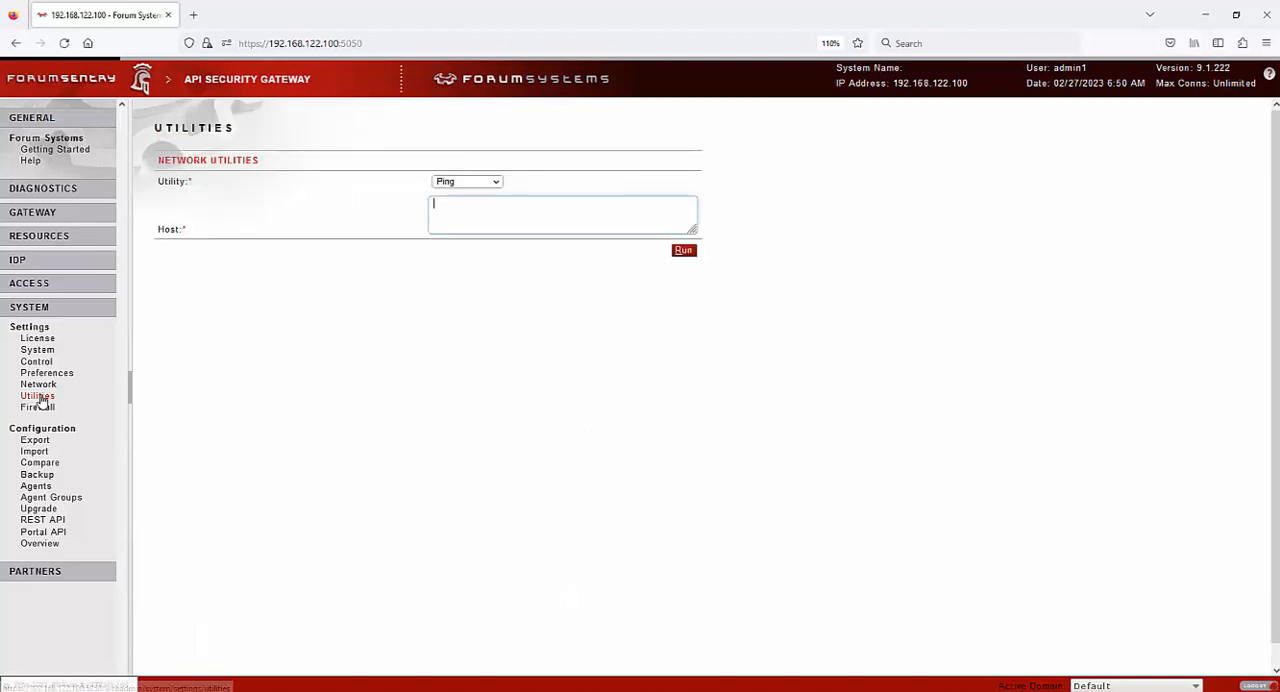
left_click(490, 182)
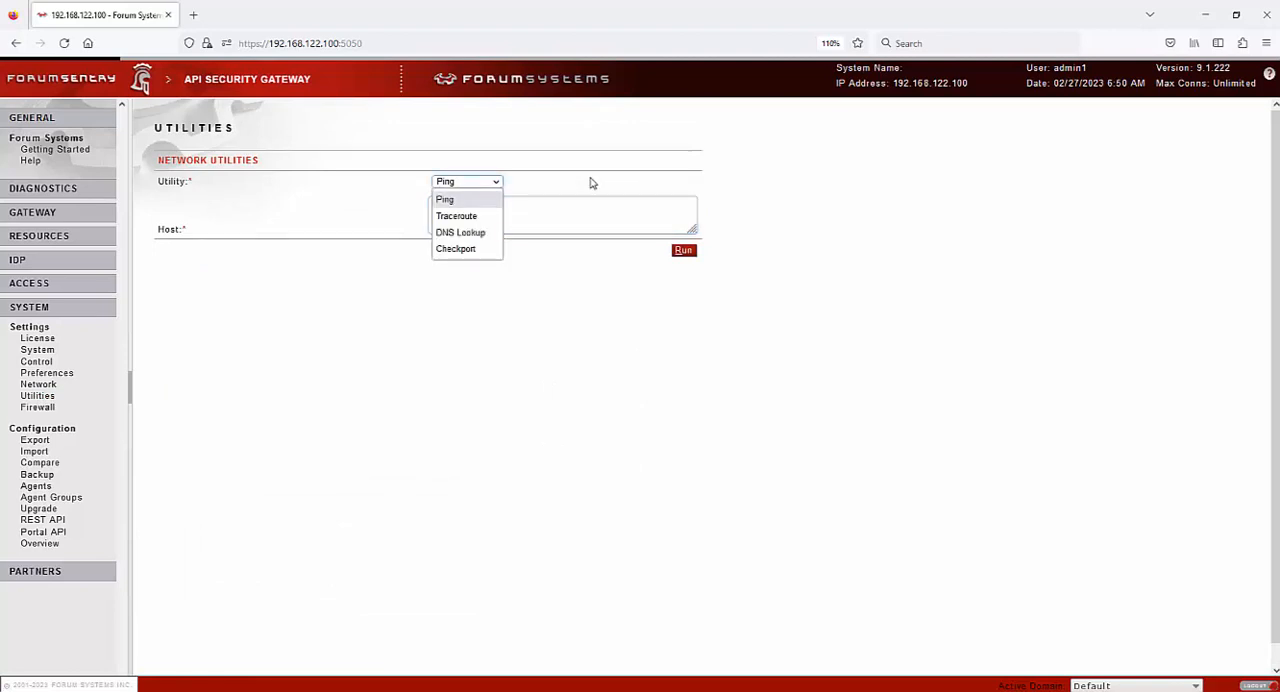
left_click(590, 182)
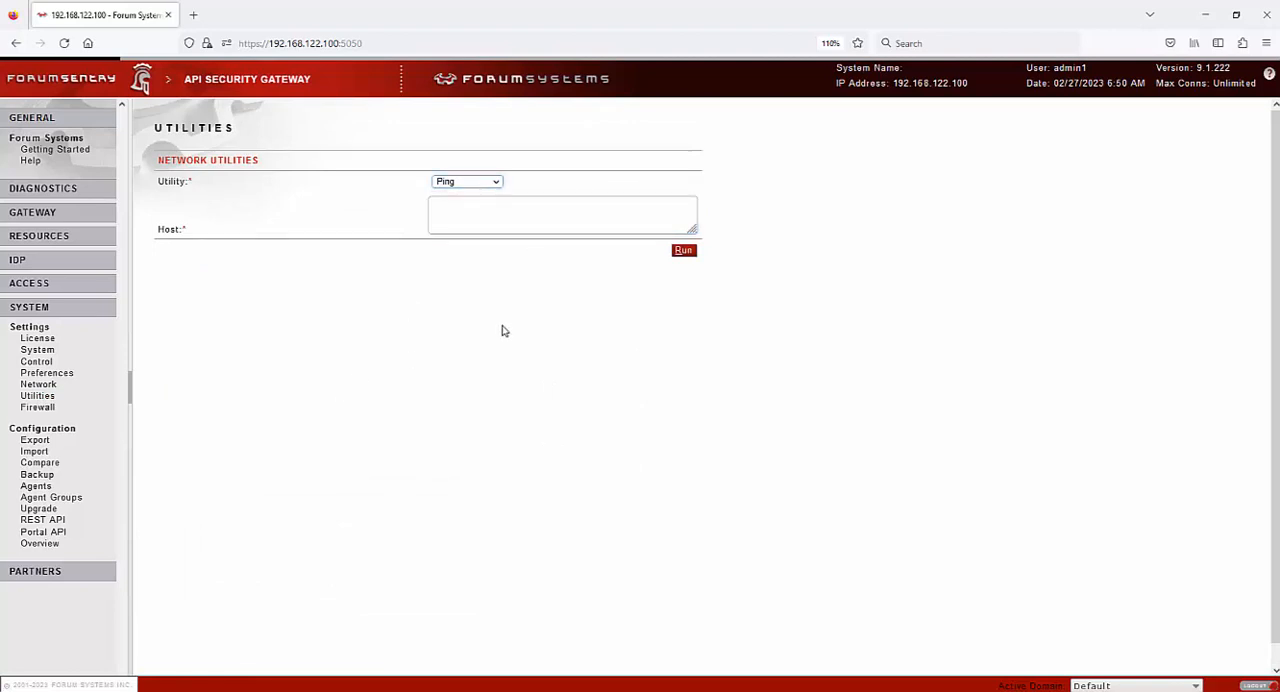
Examine the configuration export options and the import options for FSX and GDM (FSG) configuration files
left_click(34, 440)
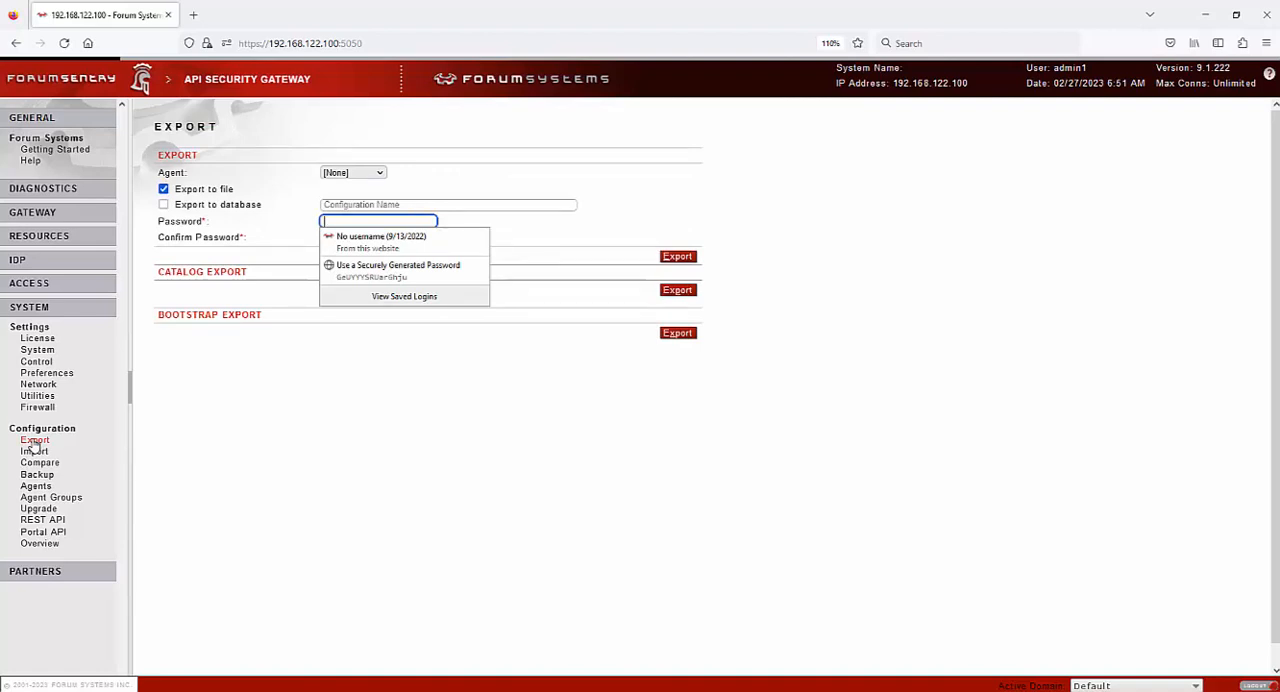
left_click(311, 411)
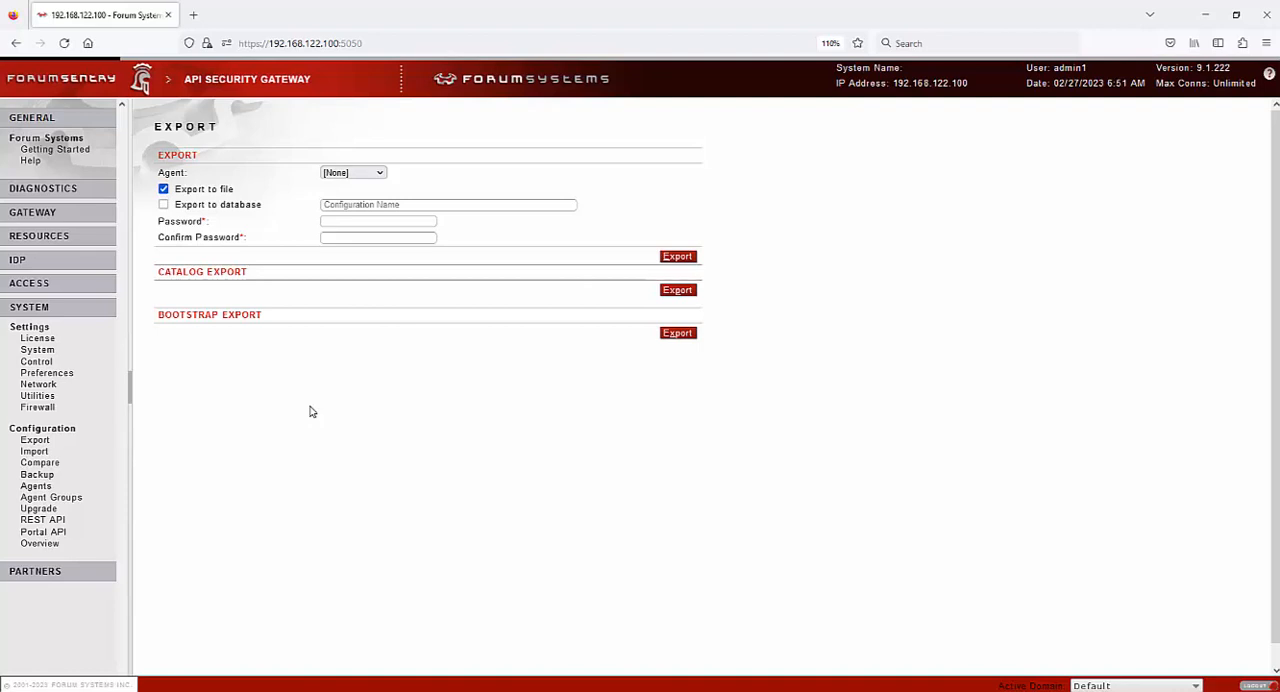
left_click(34, 451)
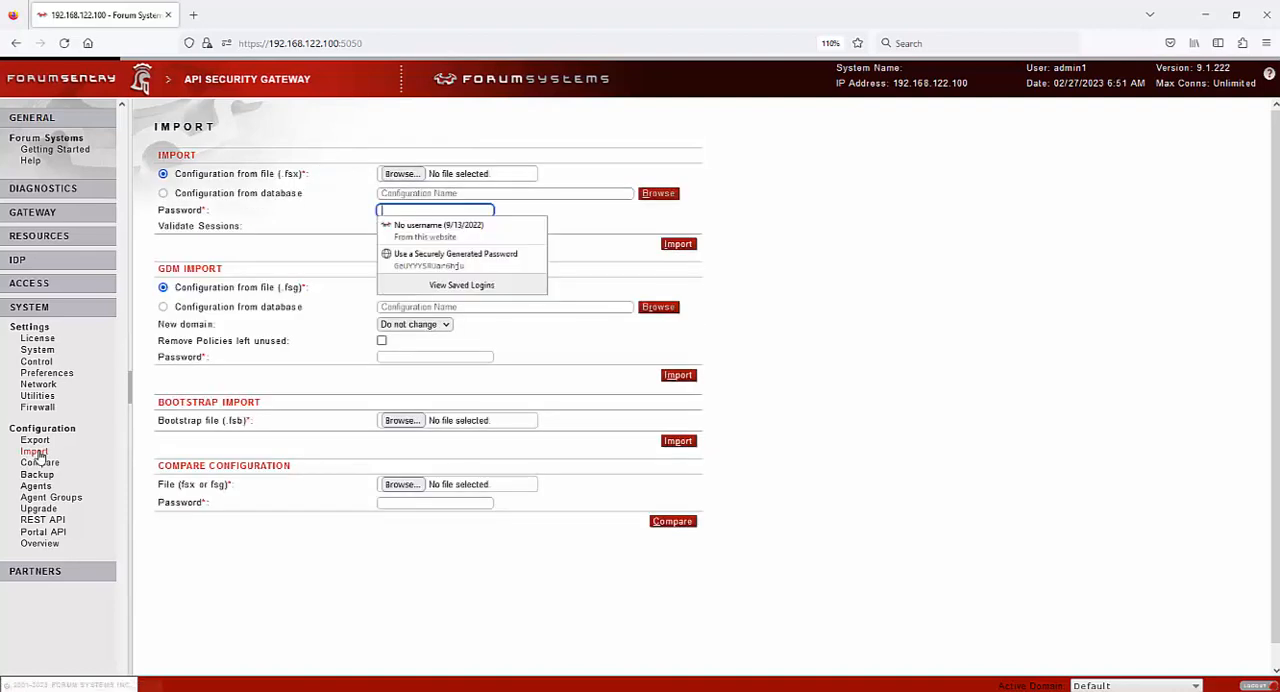
left_click(268, 260)
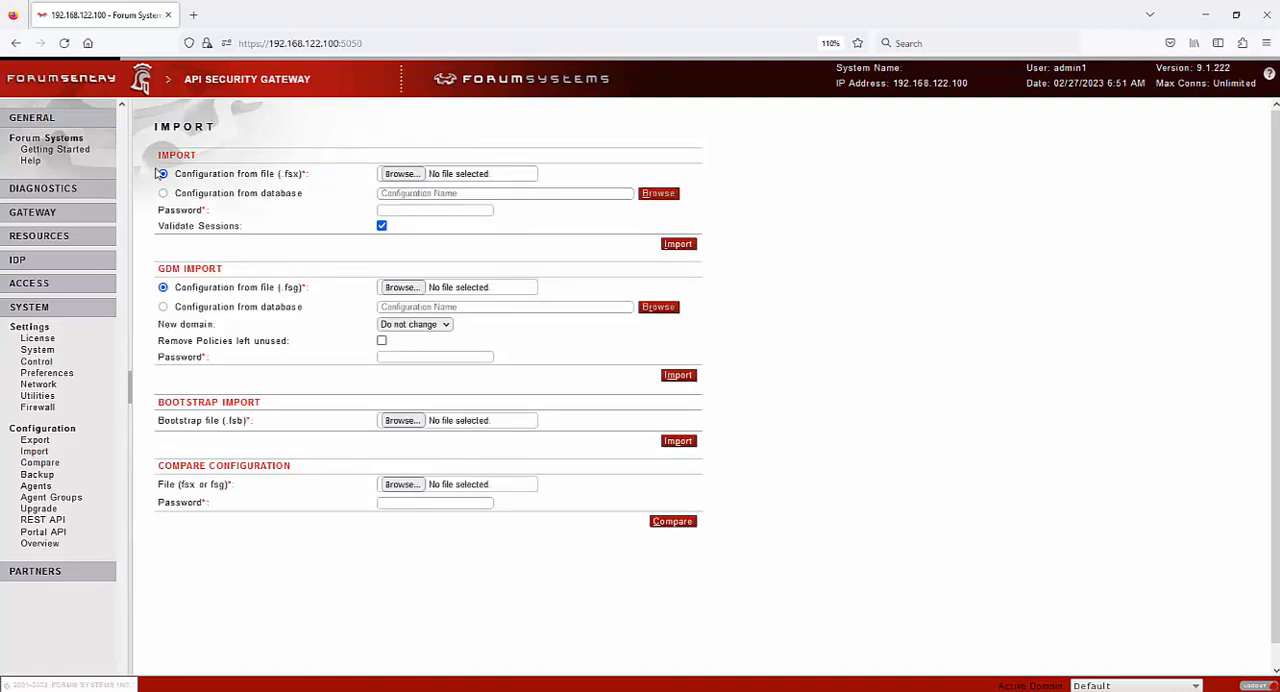
left_click_drag(180, 177, 303, 174)
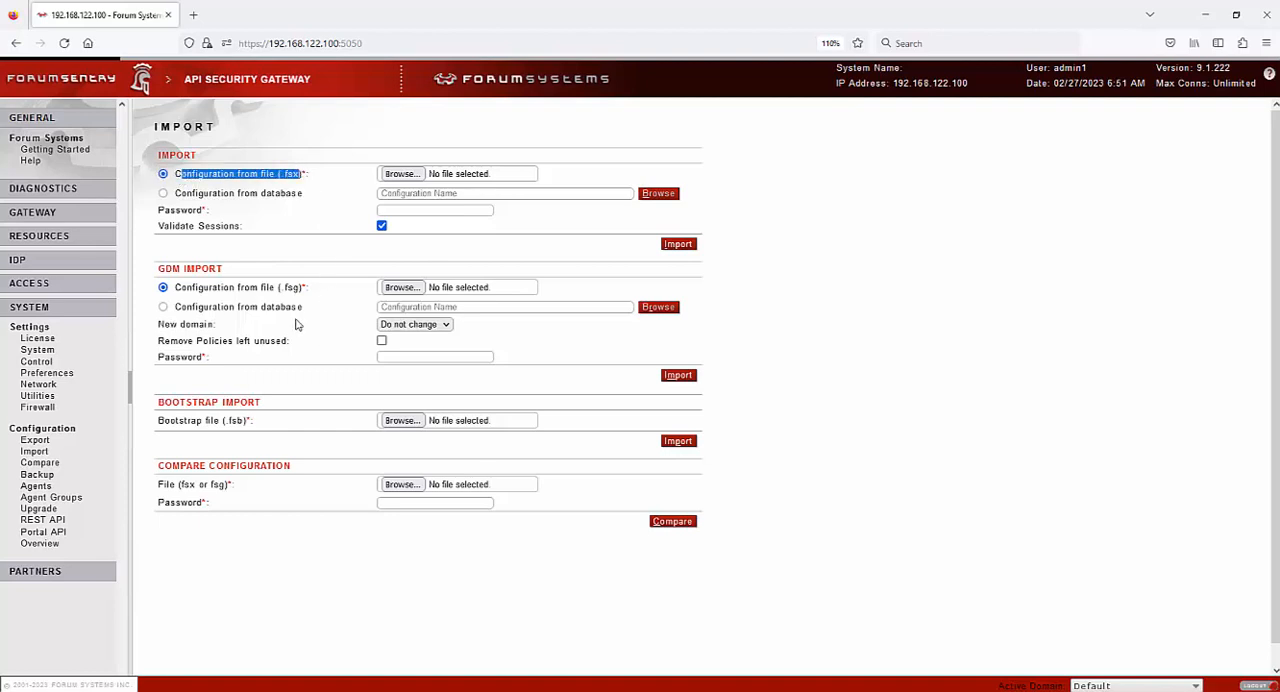
left_click_drag(308, 290, 177, 298)
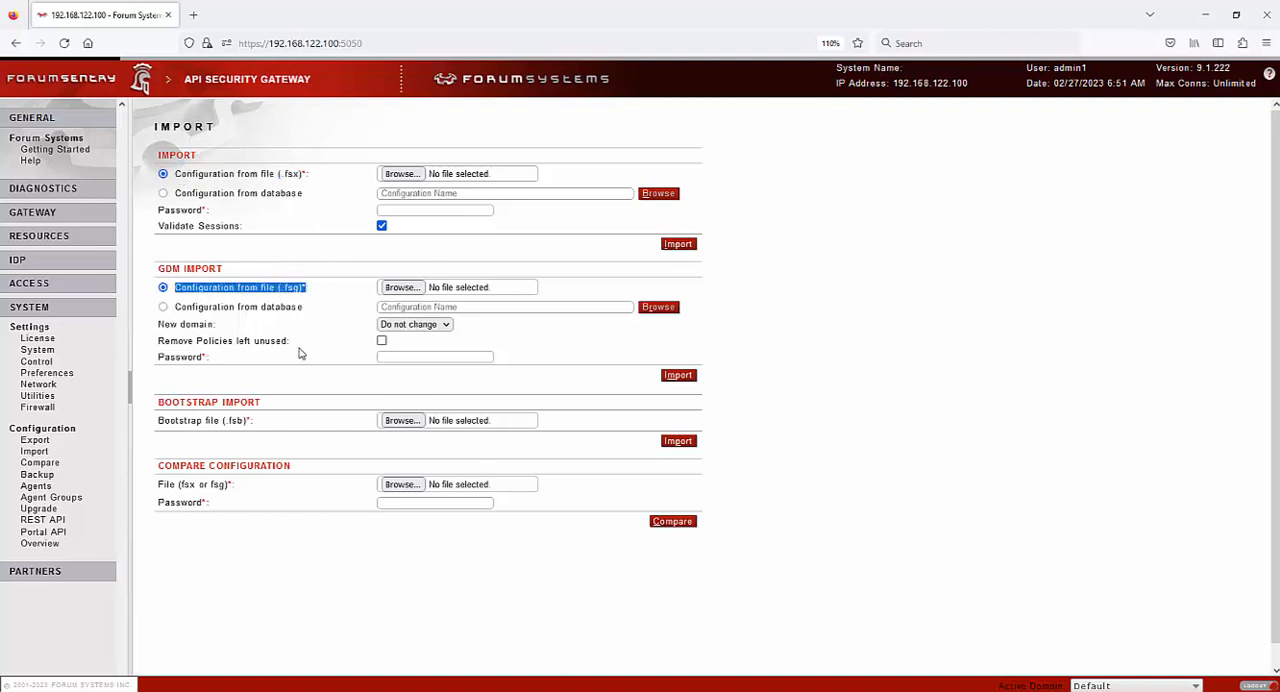
View the configuration comparison page and the backup configuration, including the available backup policies
left_click(40, 462)
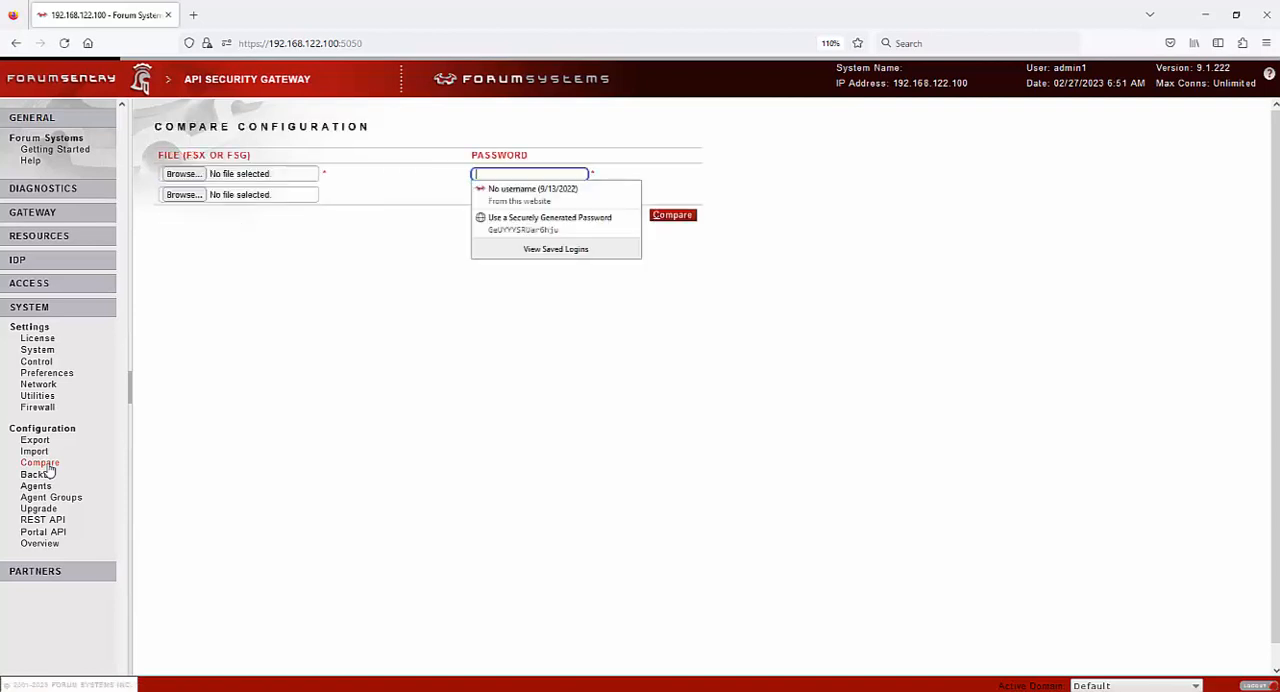
left_click(277, 359)
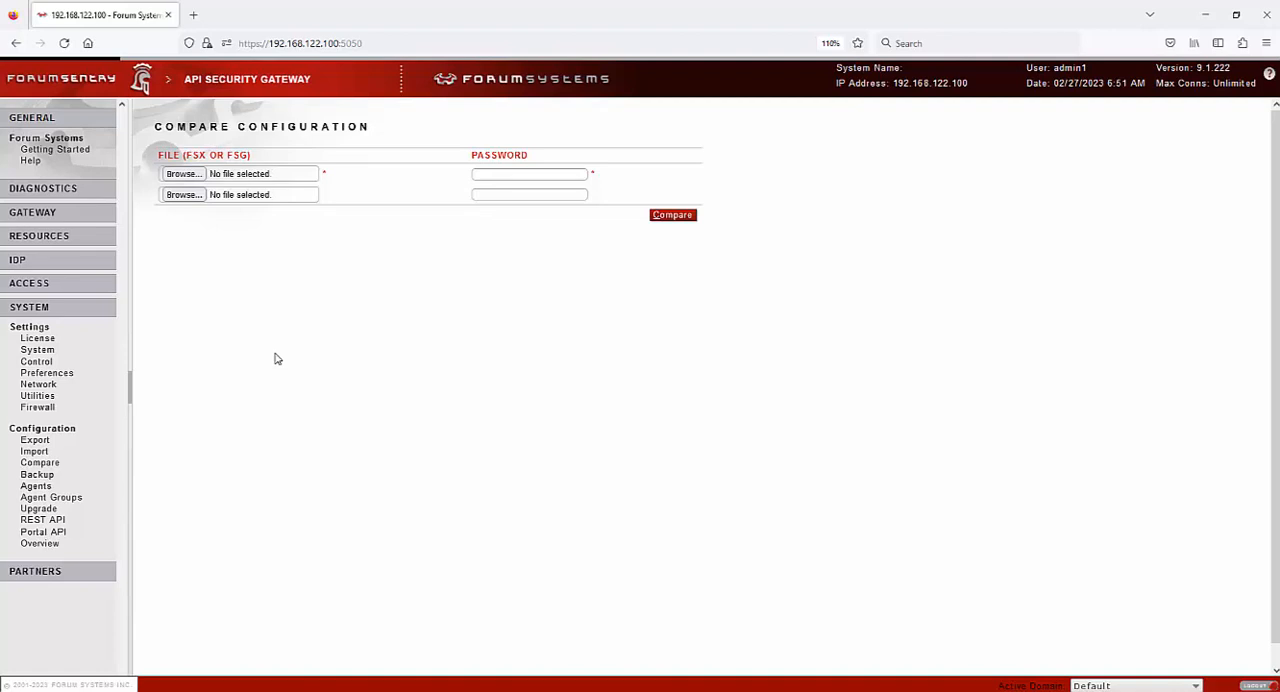
left_click(37, 475)
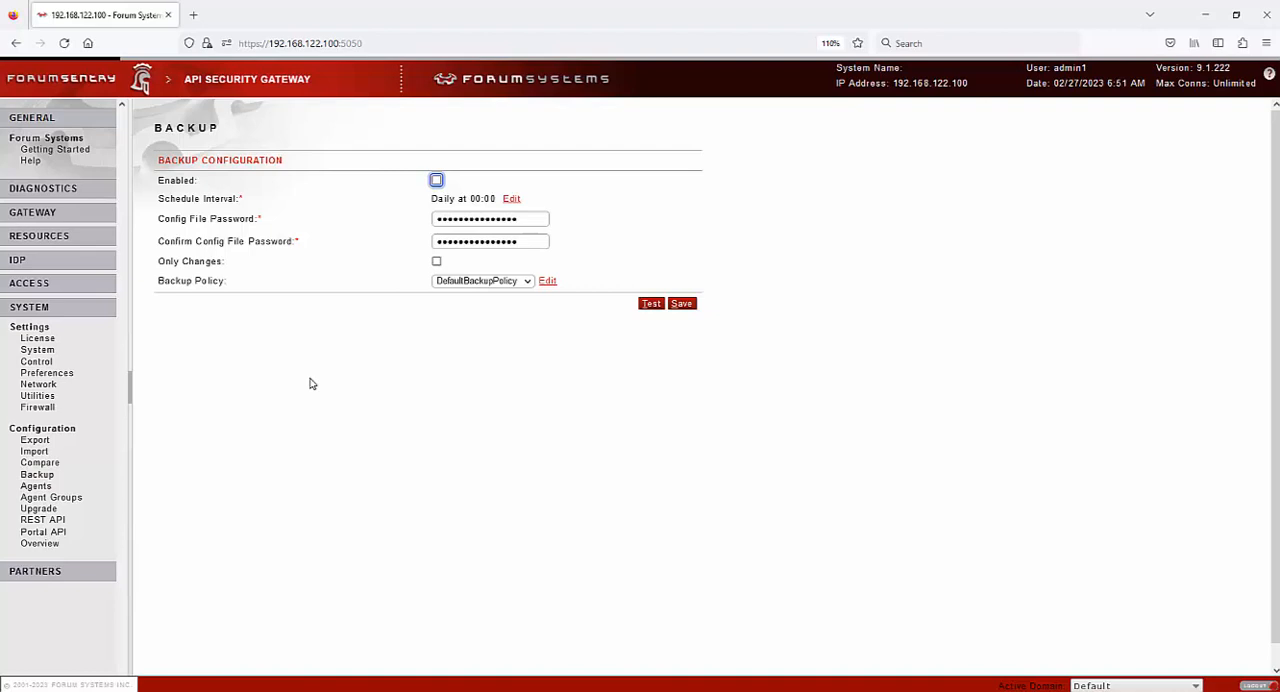
left_click(522, 285)
left_click(522, 285)
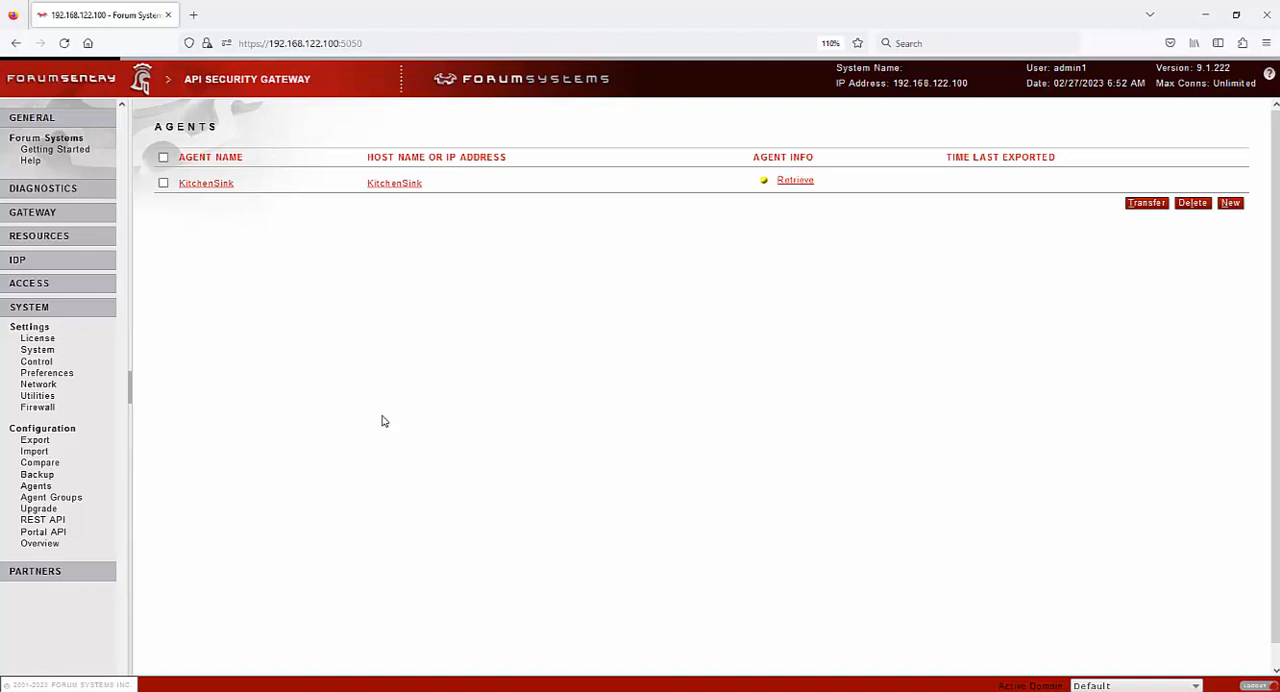
View the software upgrade options and the REST API and Portal API settings
left_click(39, 509)
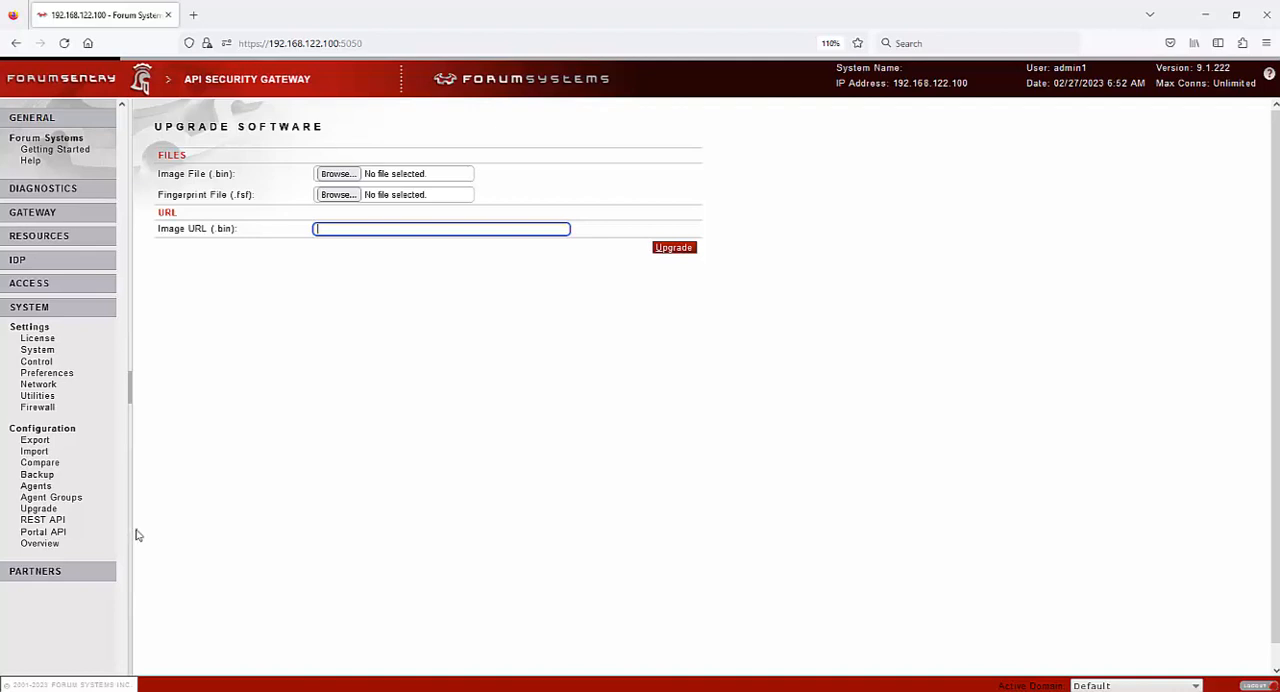
left_click(52, 521)
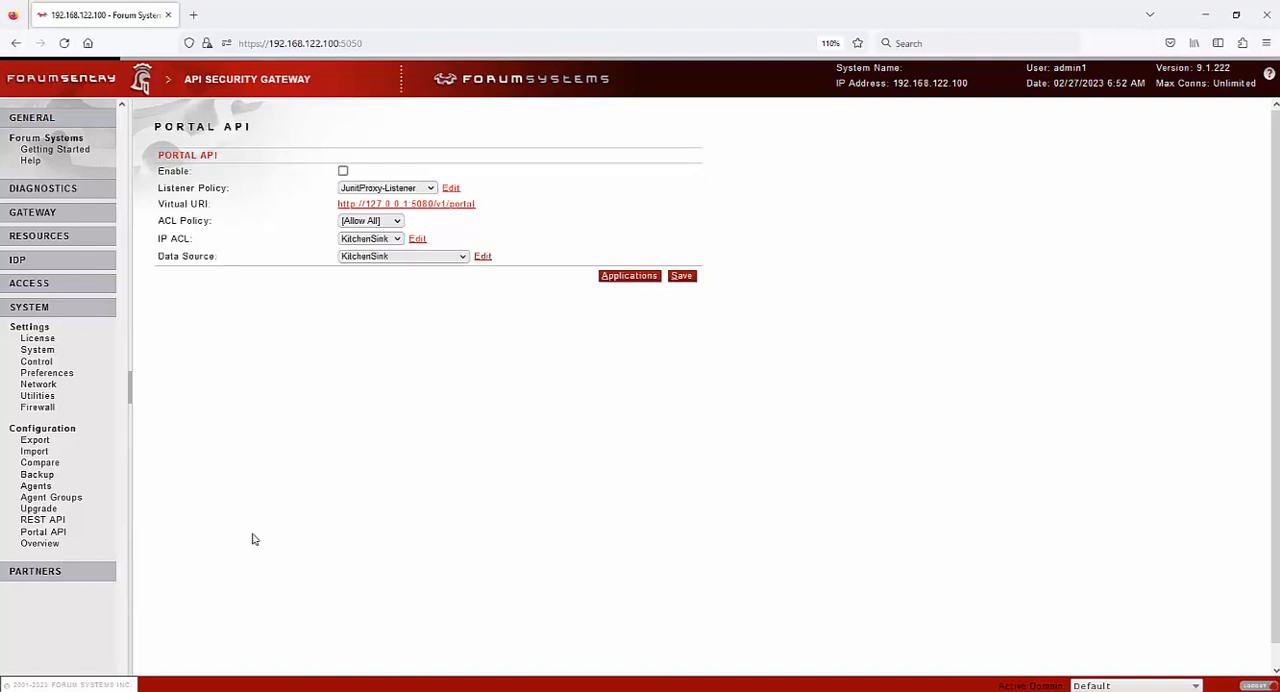
Open the configuration overview and expand Gateway and its Network Policies in the tree to examine their entries
left_click(39, 543)
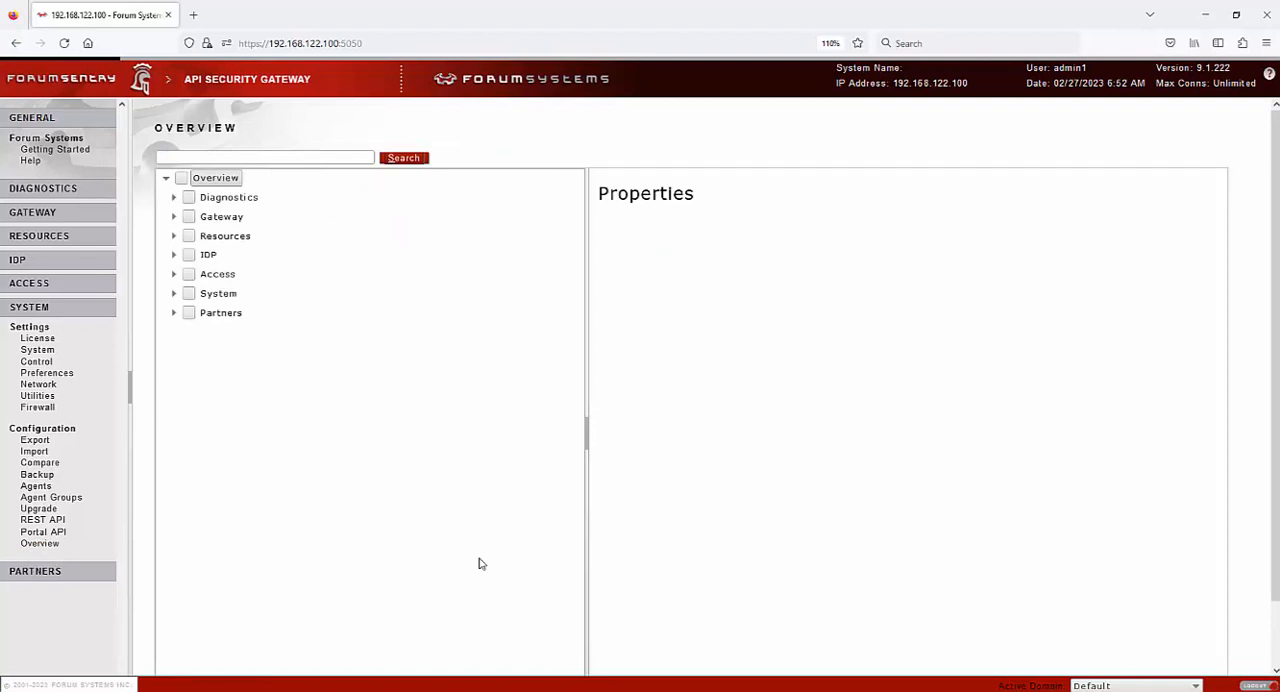
left_click(173, 217)
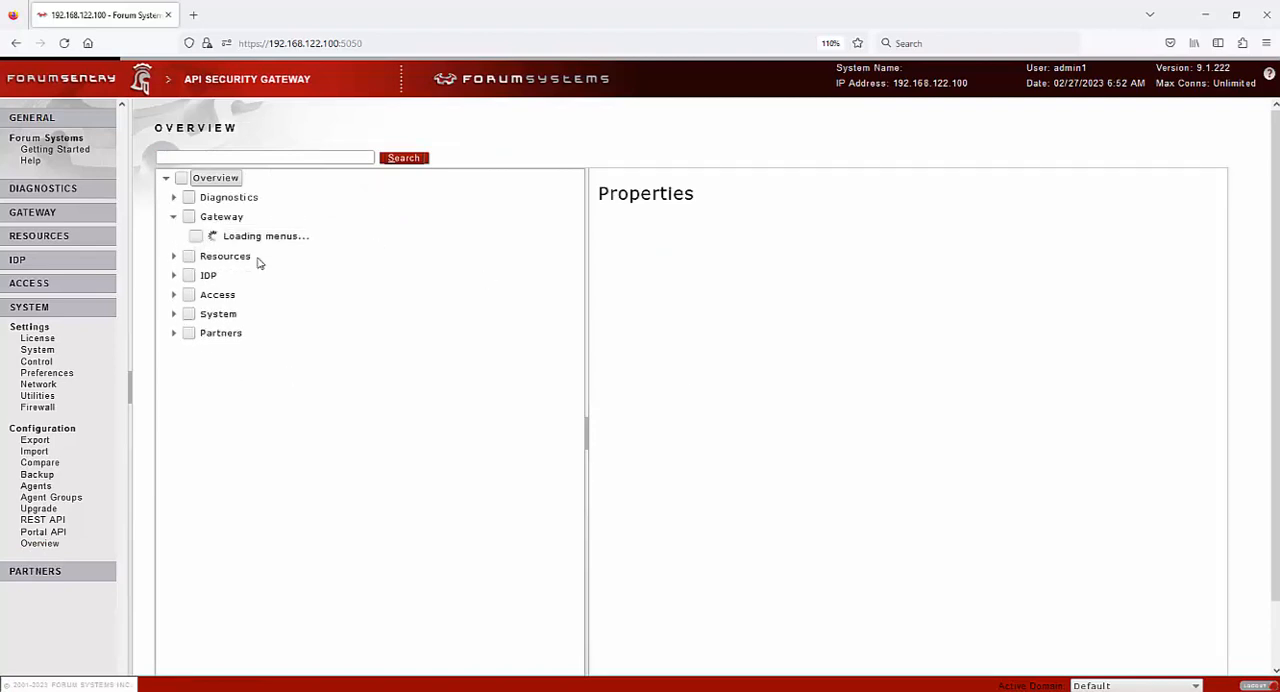
left_click(181, 236)
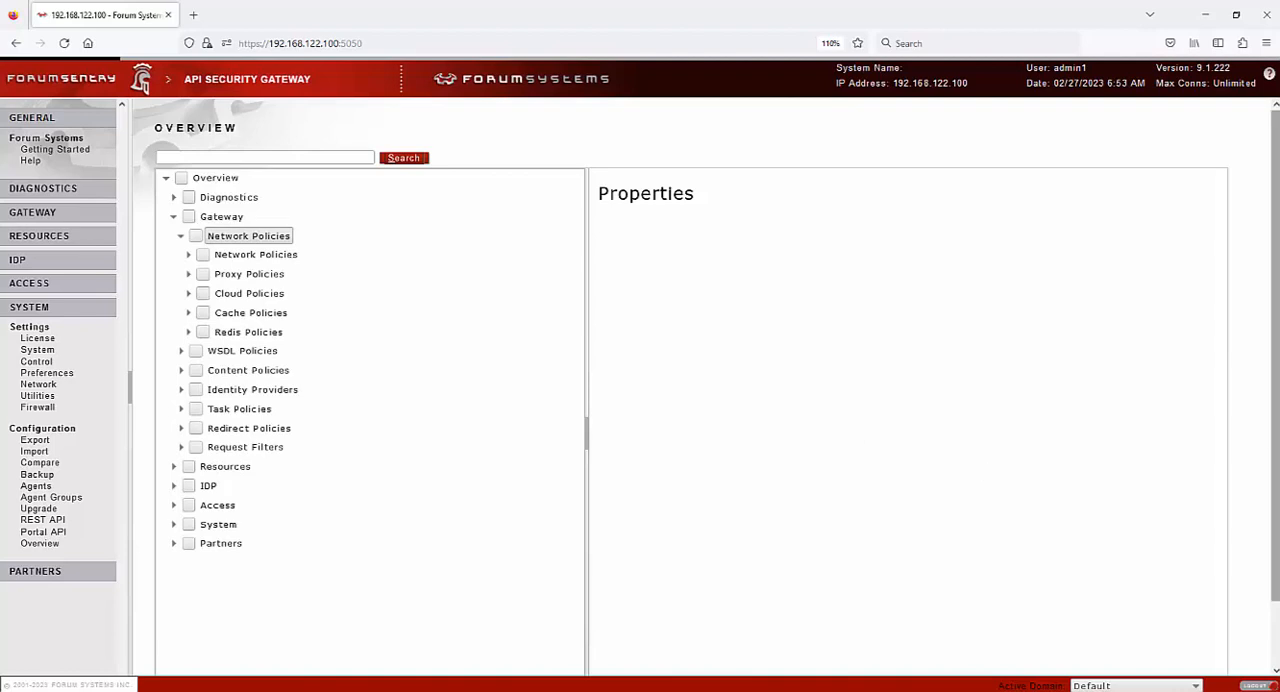
scroll(852, 437, "down", 2)
scroll(1277, 568, "up", 2)
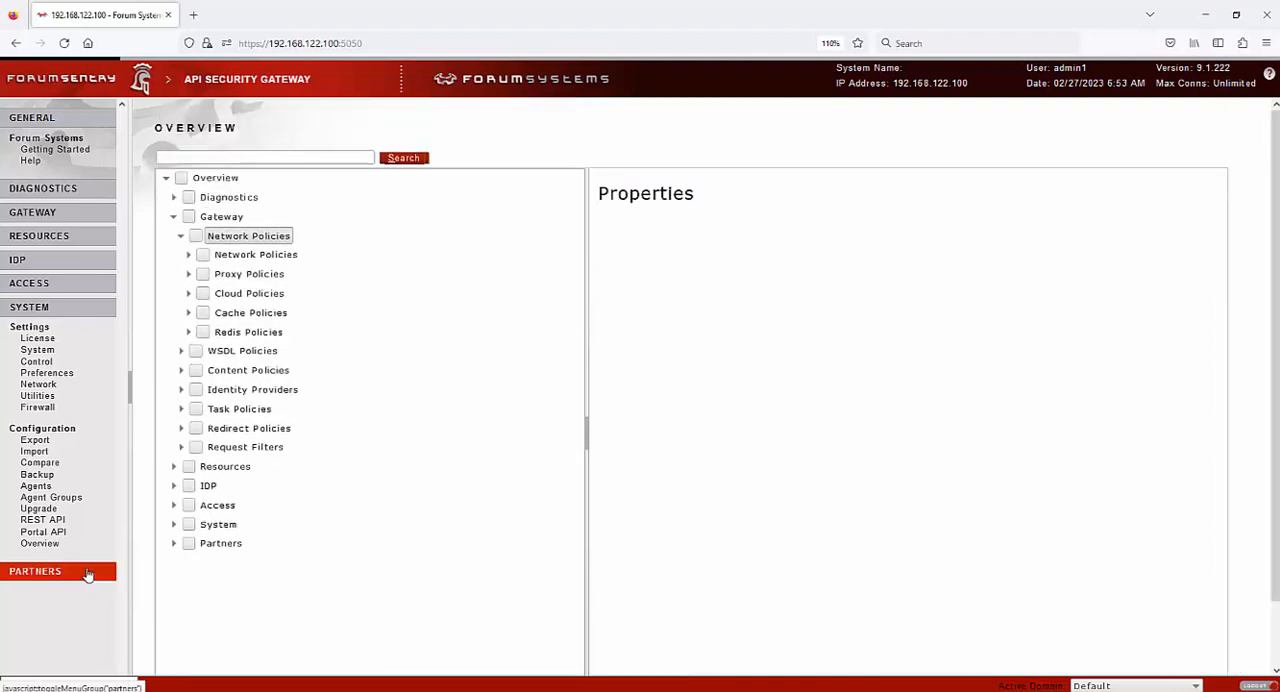
Switch to the Partners section and examine the Clam AV and ICAP AV configurations
left_click(88, 574)
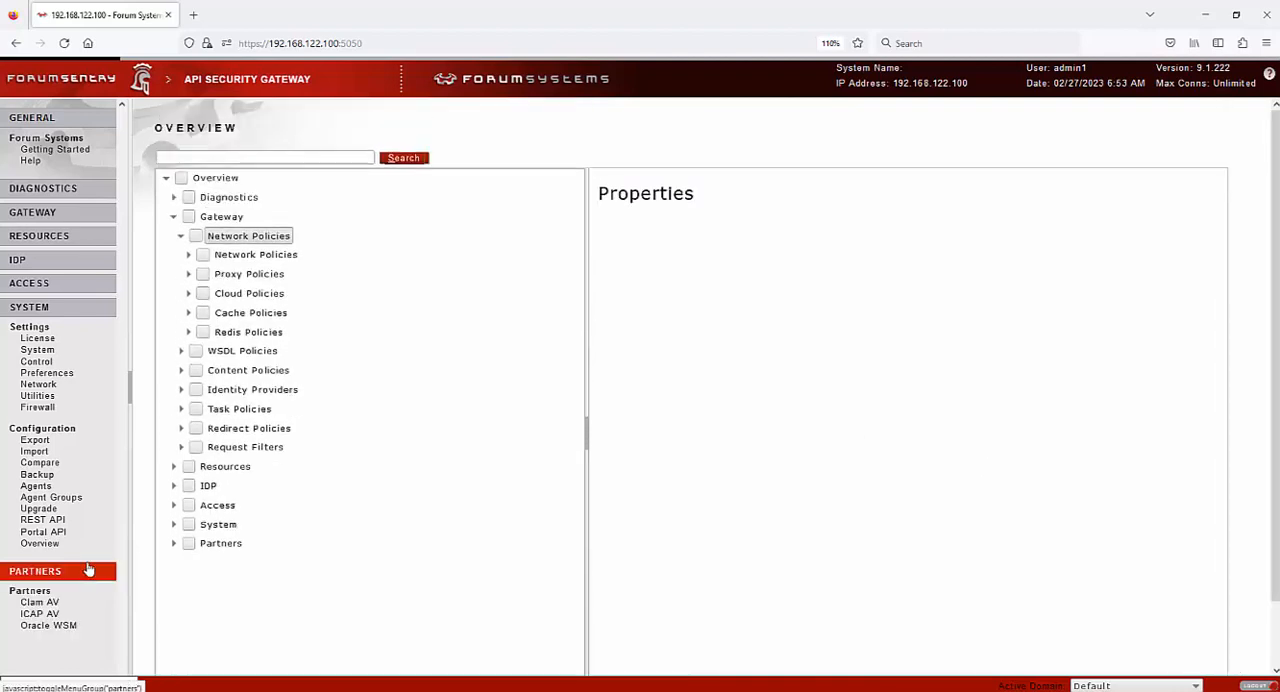
left_click(52, 604)
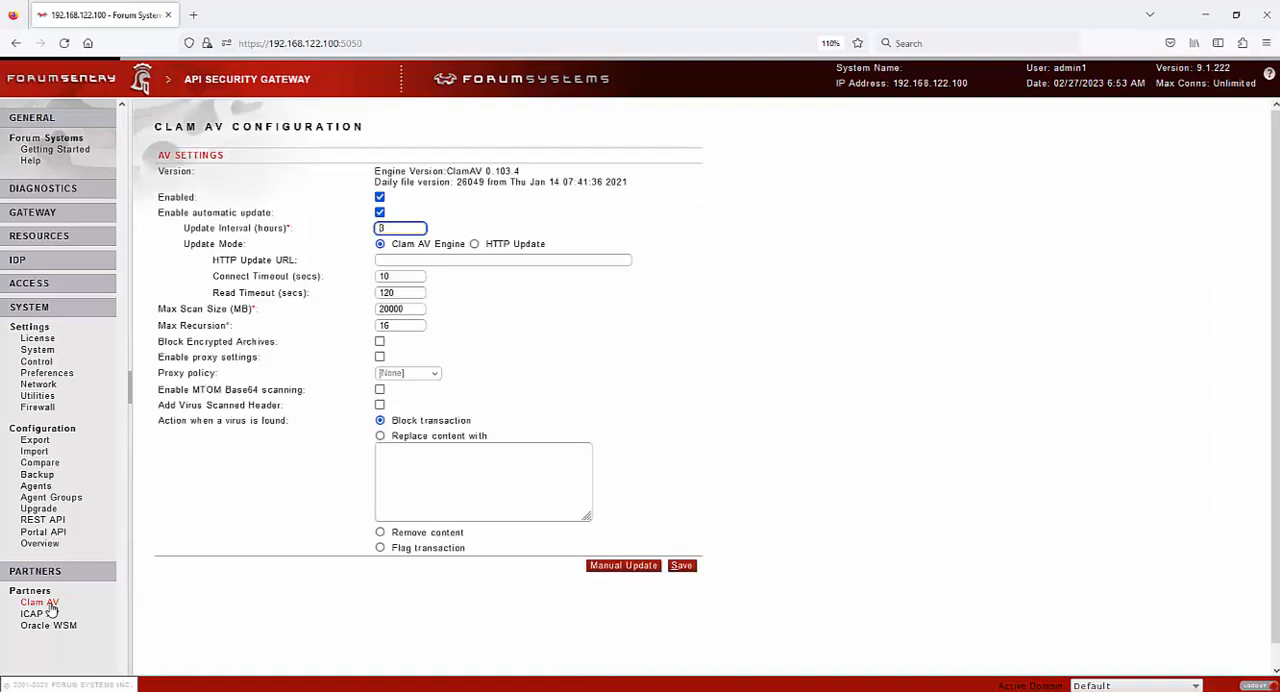
left_click(50, 614)
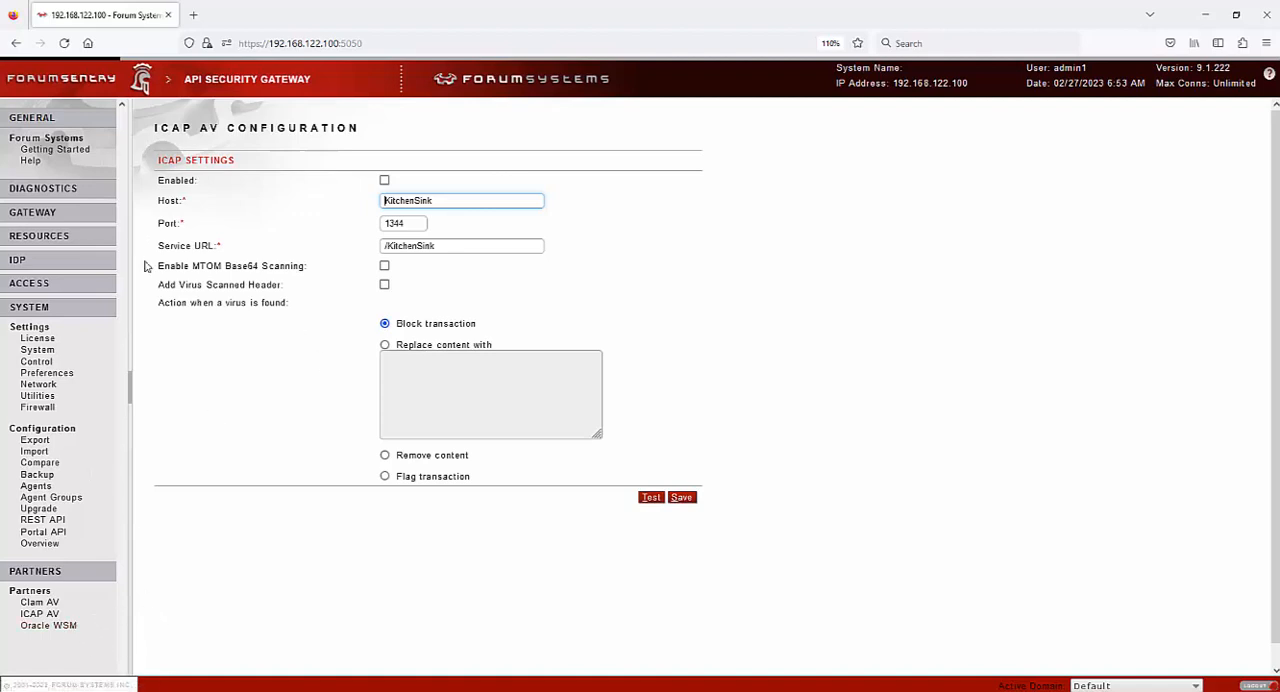
Collapse the System, Partners and General sections of the console navigation
left_click(86, 310)
left_click(88, 331)
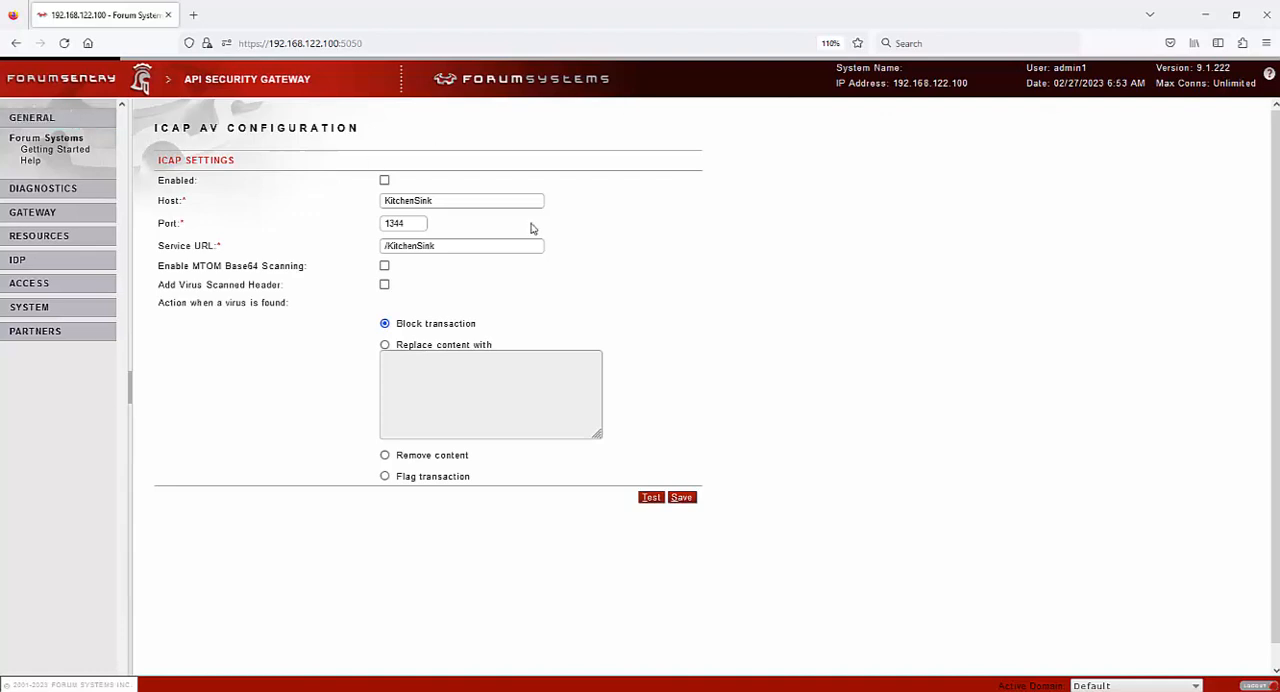
left_click(50, 120)
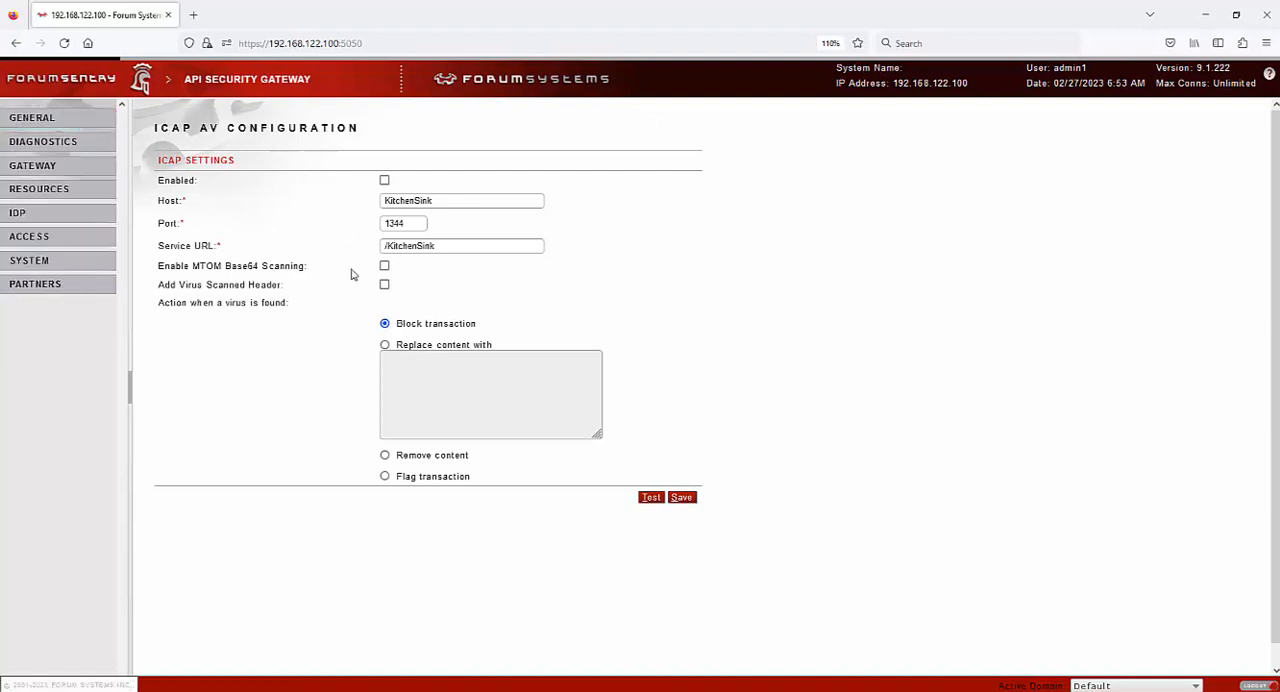